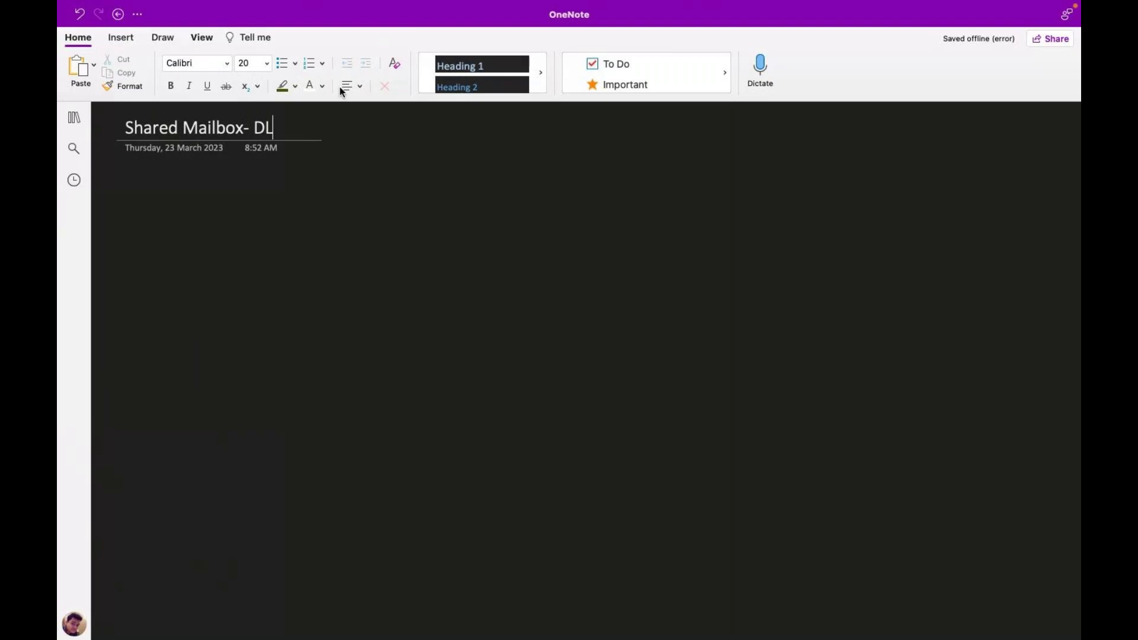
Draw a green vertical line dividing the page in two.
left_click(163, 37)
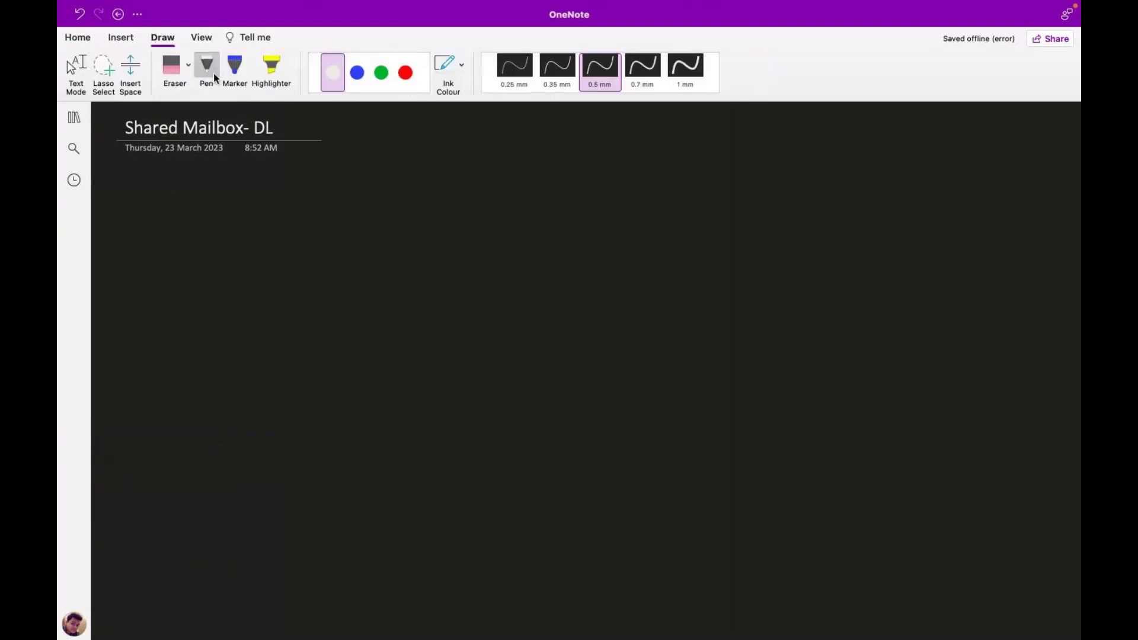
left_click(385, 76)
mouse_move(570, 183)
left_mouse_down()
mouse_move(575, 508)
mouse_move(553, 628)
left_mouse_up()
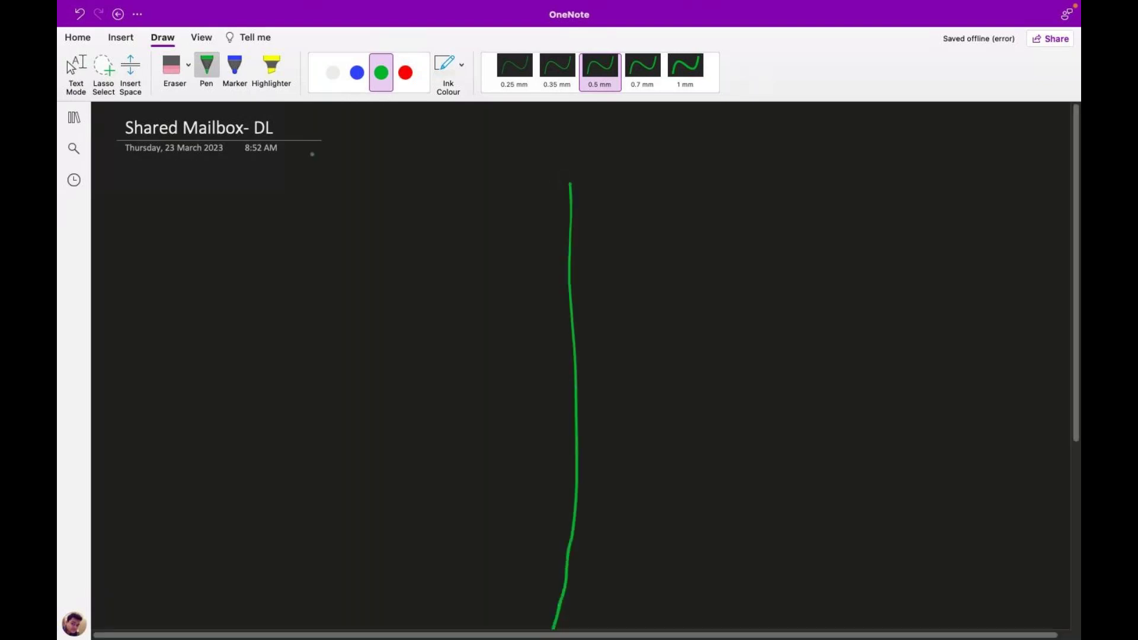
Handwrite 'Shared Mailbox' in blue on the left side.
left_click(357, 72)
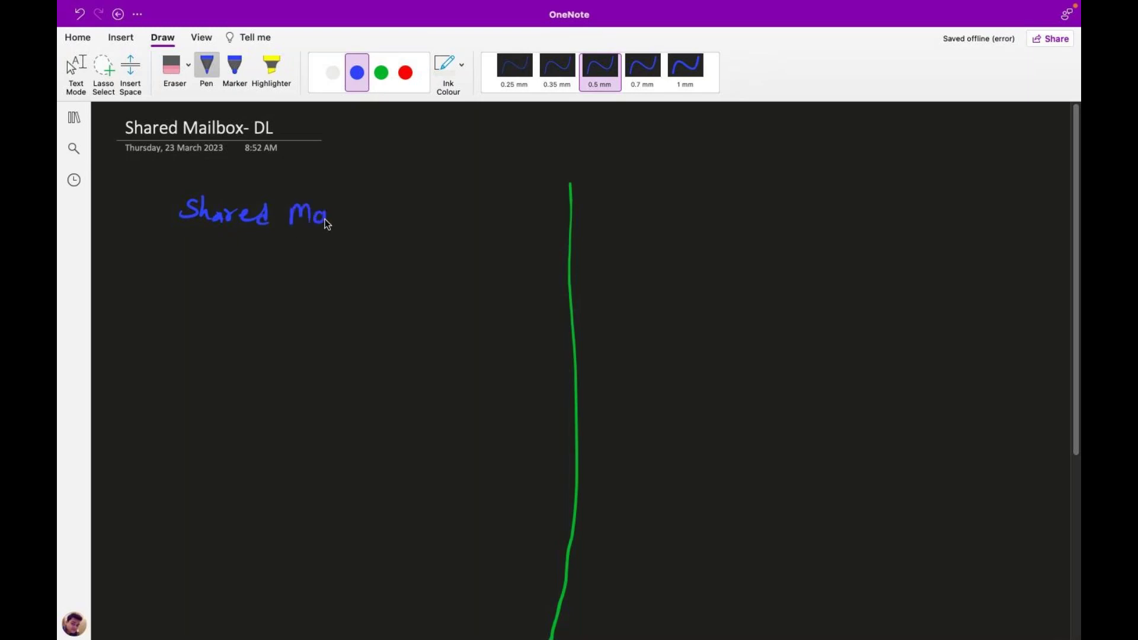
mouse_move(342, 202)
left_mouse_down()
mouse_move(341, 229)
mouse_move(397, 231)
left_mouse_up()
left_click_drag(397, 211, 389, 233)
Handwrite 'D.L.' in green on the right side.
left_click(381, 72)
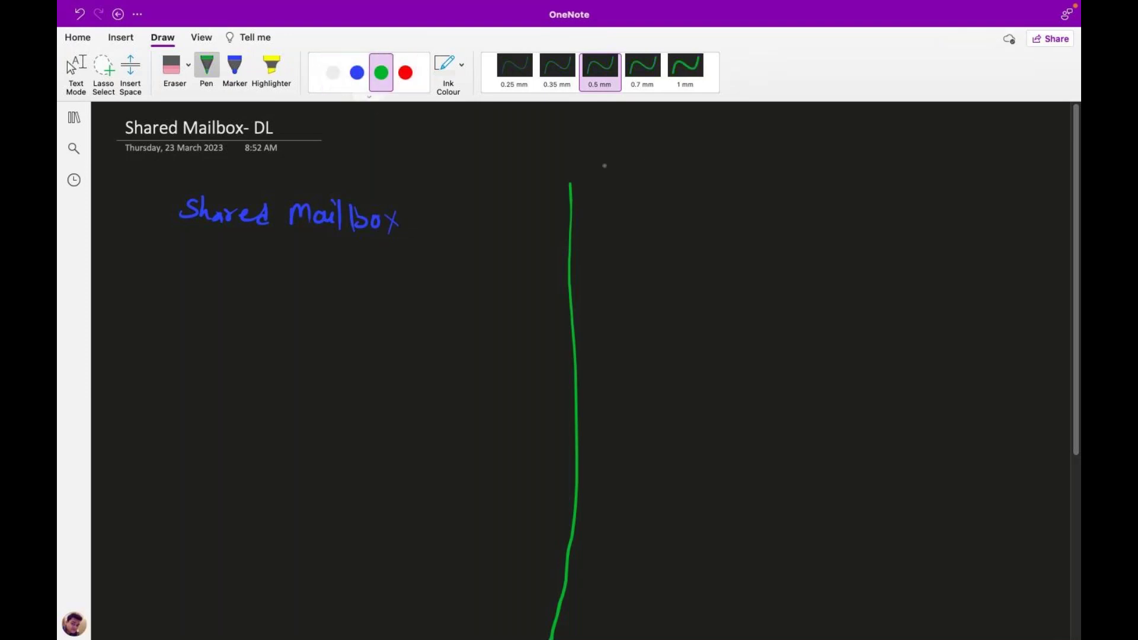
mouse_move(715, 200)
left_mouse_down()
mouse_move(709, 224)
mouse_move(773, 221)
left_mouse_up()
left_click(746, 214)
left_click(779, 215)
left_click(406, 72)
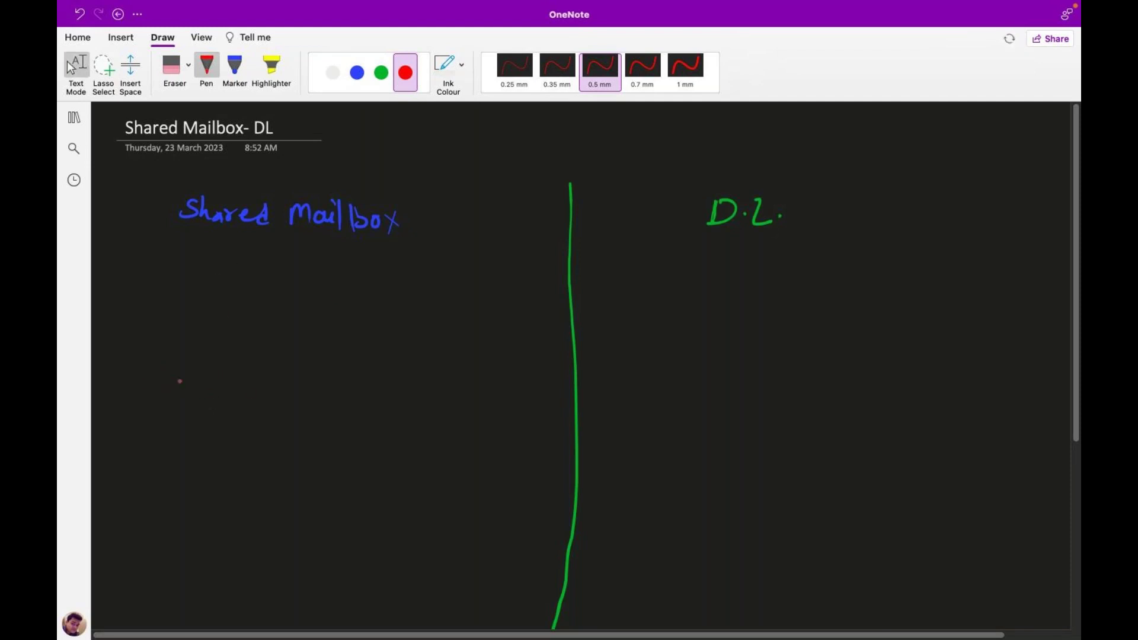
Write 'IT Help Desk' in red and draw a box around it.
mouse_move(180, 370)
left_mouse_down()
mouse_move(177, 386)
mouse_move(192, 367)
mouse_move(196, 382)
mouse_move(222, 372)
left_mouse_up()
mouse_move(223, 363)
left_mouse_down()
mouse_move(221, 382)
mouse_move(242, 359)
mouse_move(247, 386)
left_mouse_up()
left_click_drag(249, 367, 277, 380)
mouse_move(284, 374)
left_mouse_down()
mouse_move(314, 366)
mouse_move(311, 383)
mouse_move(325, 384)
left_mouse_up()
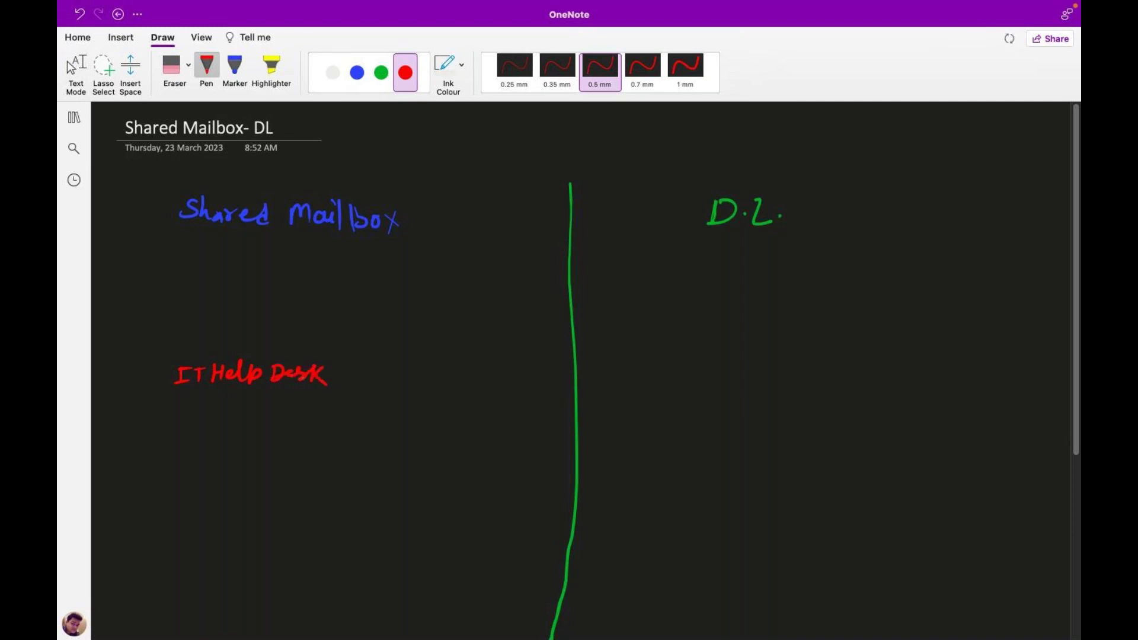
mouse_move(168, 358)
left_mouse_down()
mouse_move(168, 396)
mouse_move(274, 357)
mouse_move(331, 356)
mouse_move(340, 396)
mouse_move(168, 399)
left_mouse_up()
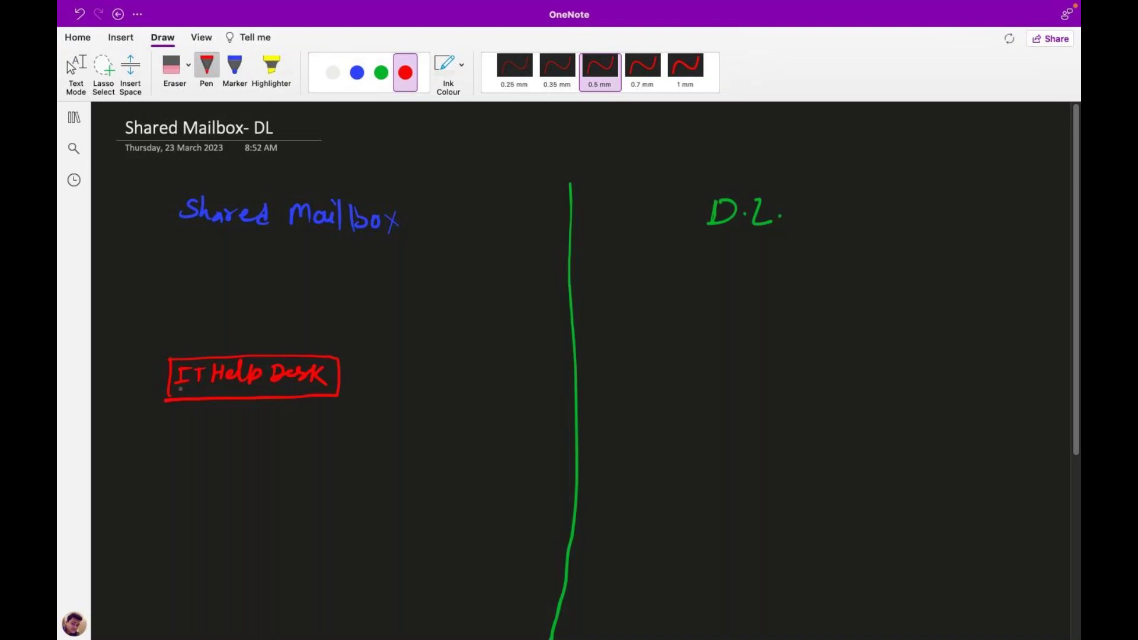
Draw white arrows branching out from the IT Help Desk box.
left_click(335, 73)
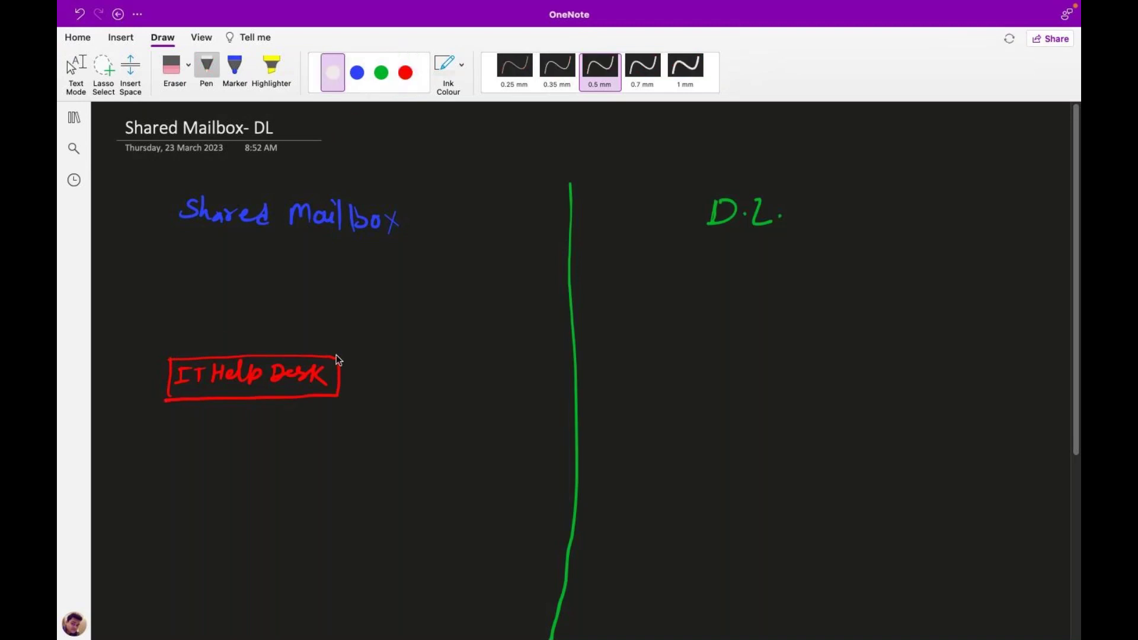
left_click_drag(341, 358, 408, 325)
mouse_move(343, 393)
left_mouse_down()
mouse_move(394, 414)
mouse_move(388, 481)
left_mouse_up()
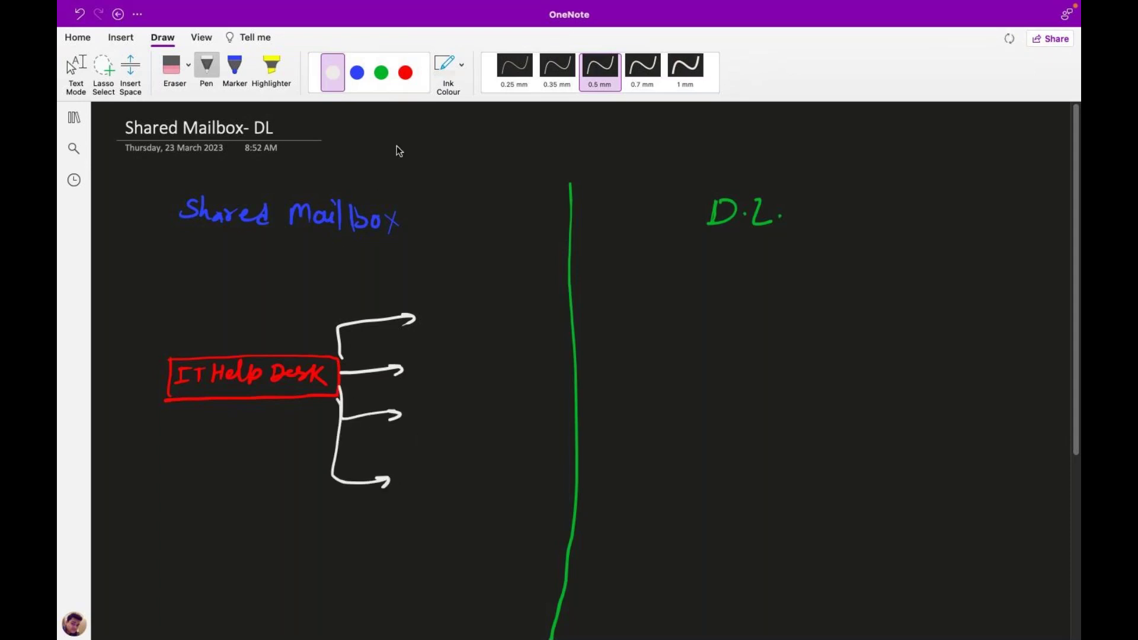
Label the arrows Aws, ABC, Telnet and Tata in green ink.
left_click(357, 74)
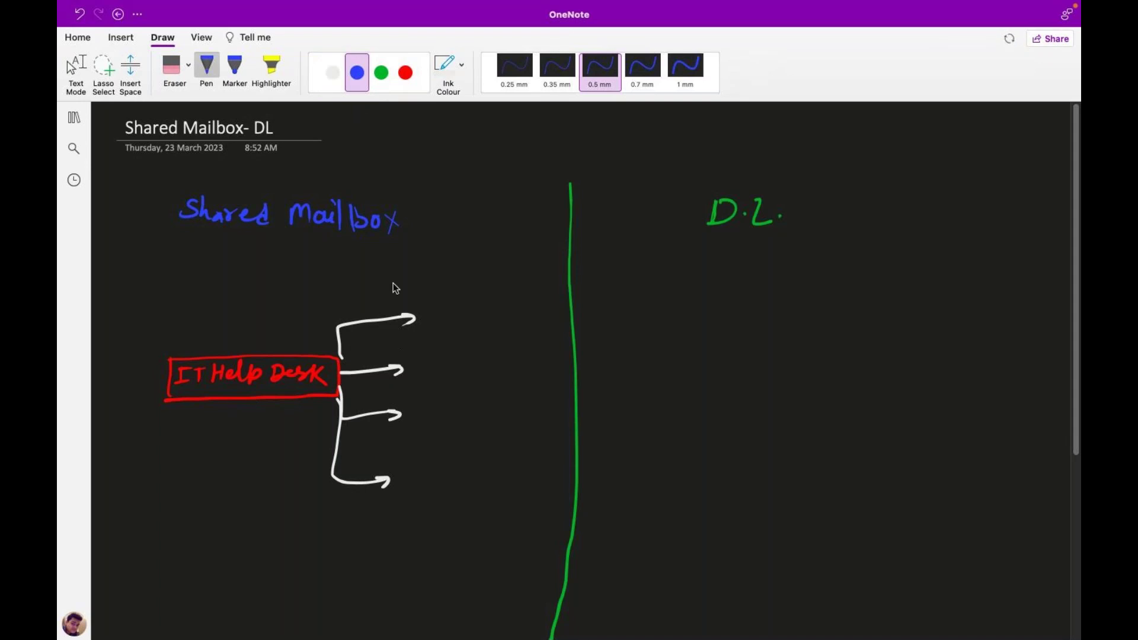
left_click(381, 73)
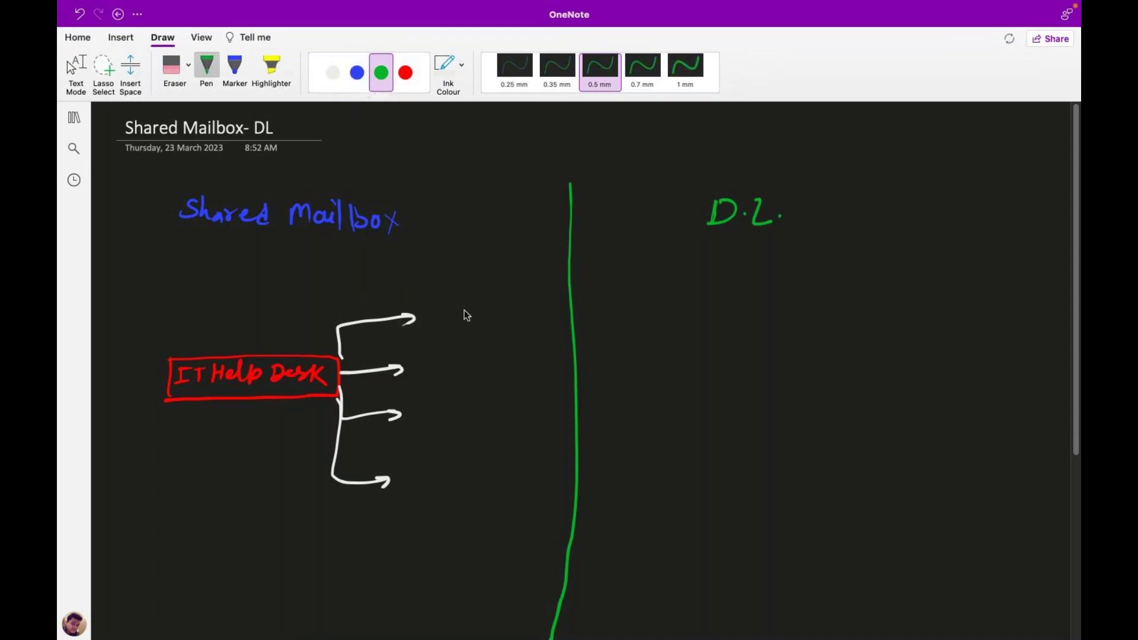
mouse_move(436, 328)
left_mouse_down()
mouse_move(477, 310)
mouse_move(482, 330)
left_mouse_up()
left_click_drag(426, 414, 440, 411)
mouse_move(434, 413)
left_mouse_down()
mouse_move(431, 429)
mouse_move(510, 432)
left_mouse_up()
mouse_move(422, 474)
left_mouse_down()
mouse_move(424, 497)
mouse_move(438, 473)
mouse_move(456, 501)
mouse_move(479, 502)
mouse_move(478, 486)
left_mouse_up()
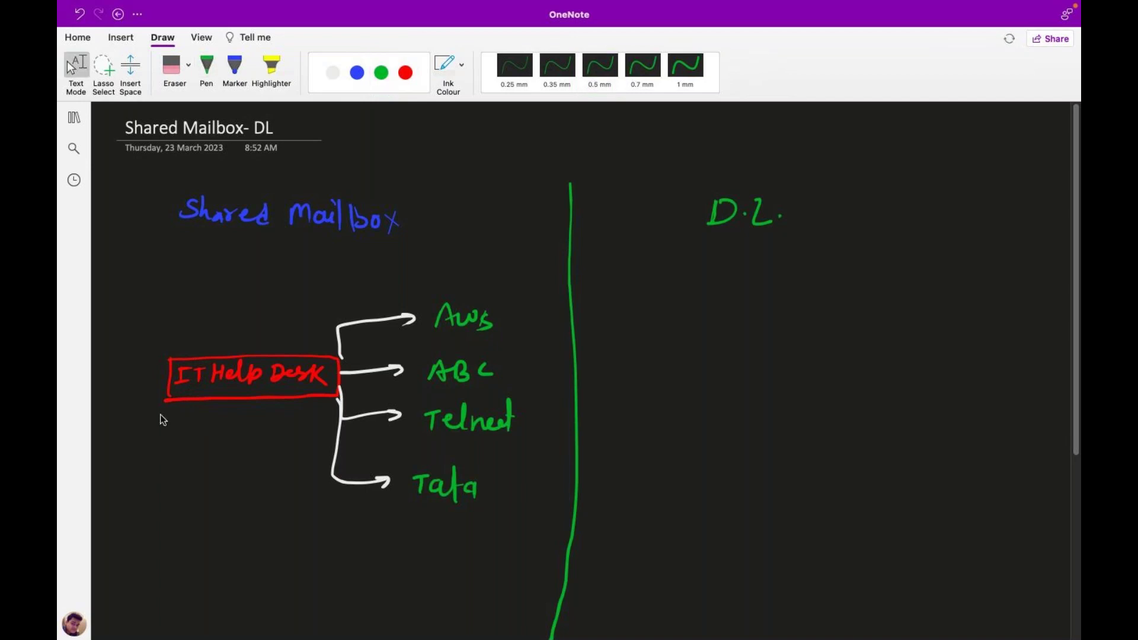
Handwrite the help desk's e-mail address in white and box it.
left_click(331, 73)
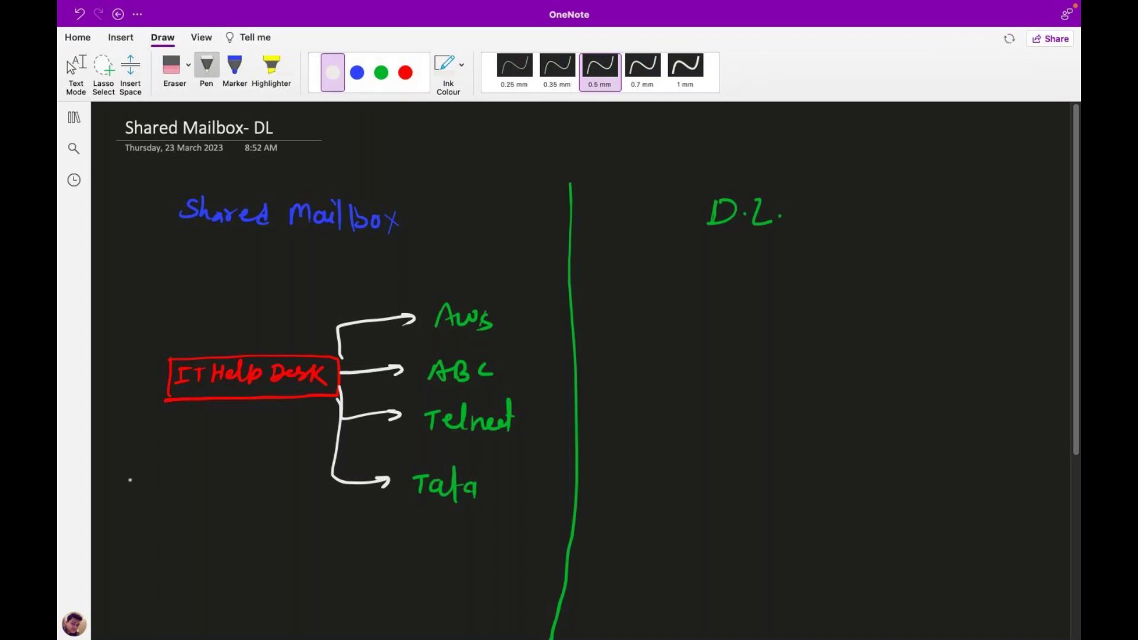
mouse_move(113, 473)
left_mouse_down()
mouse_move(111, 487)
mouse_move(128, 467)
left_mouse_up()
mouse_move(133, 468)
left_mouse_down()
mouse_move(138, 482)
mouse_move(155, 460)
mouse_move(310, 438)
left_mouse_up()
left_click(316, 437)
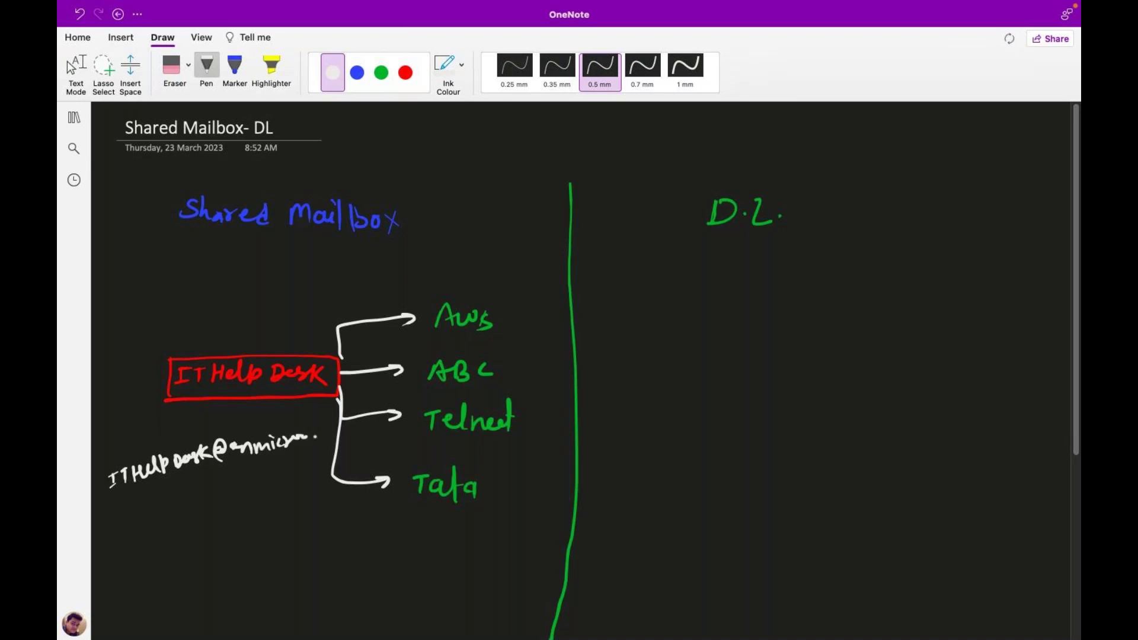
mouse_move(101, 469)
left_mouse_down()
mouse_move(106, 495)
mouse_move(184, 446)
mouse_move(306, 417)
mouse_move(312, 452)
mouse_move(104, 501)
mouse_move(256, 425)
left_mouse_up()
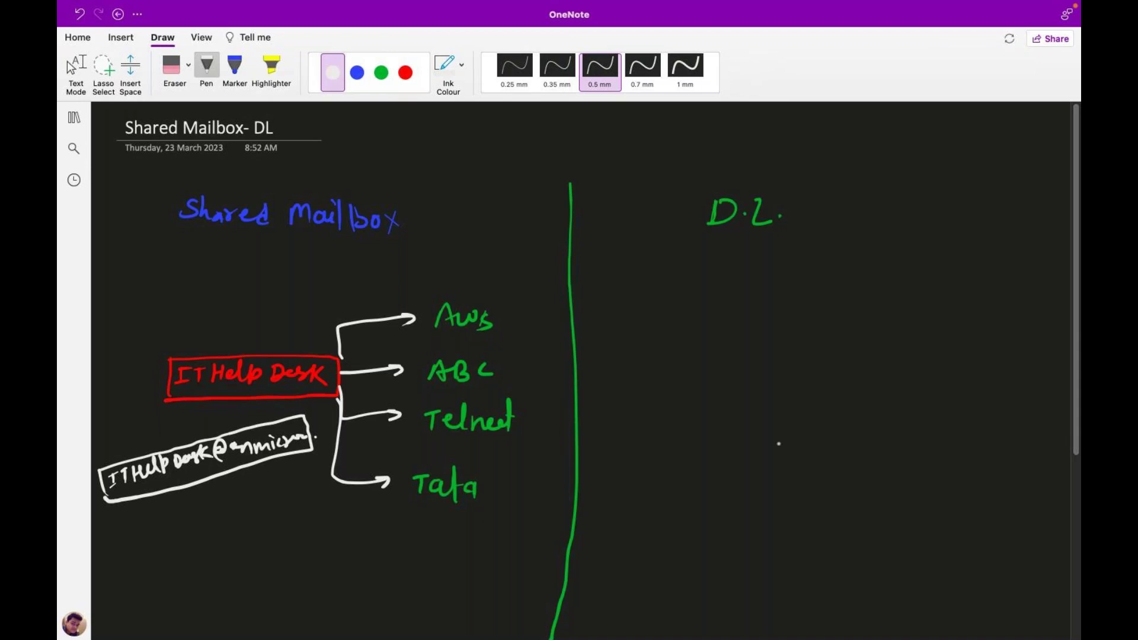
Write 'Local-IT' in white above Aws.
scroll(1078, 487, "down", 3)
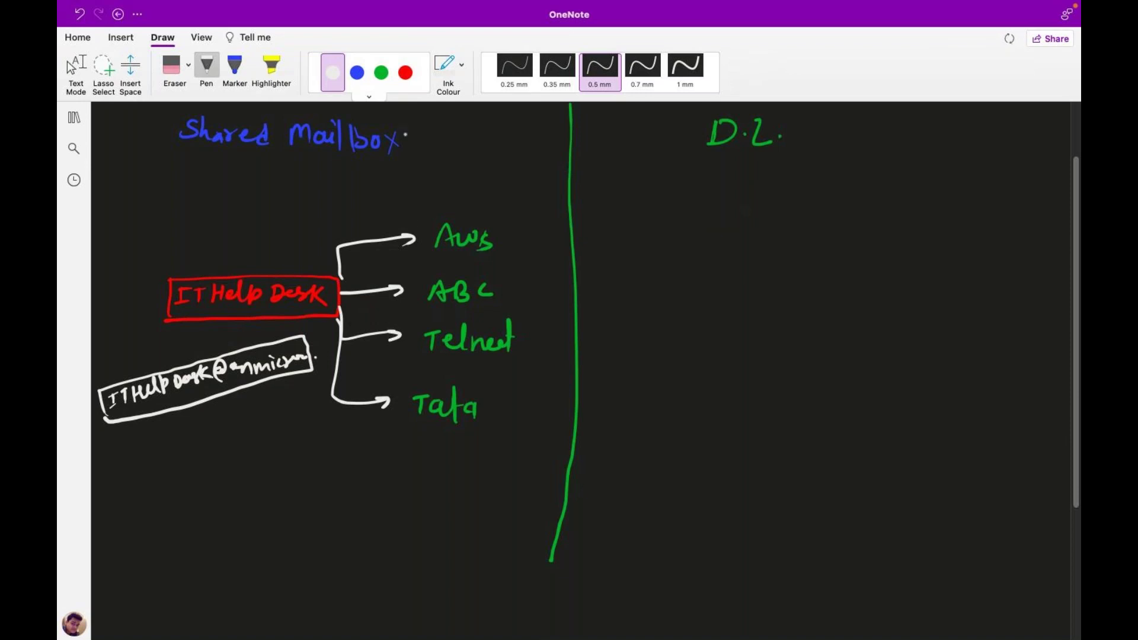
mouse_move(418, 176)
left_mouse_down()
mouse_move(426, 193)
mouse_move(486, 177)
mouse_move(511, 193)
left_mouse_up()
left_click_drag(504, 194, 513, 177)
left_click_drag(517, 178, 530, 178)
left_click_drag(524, 178, 524, 195)
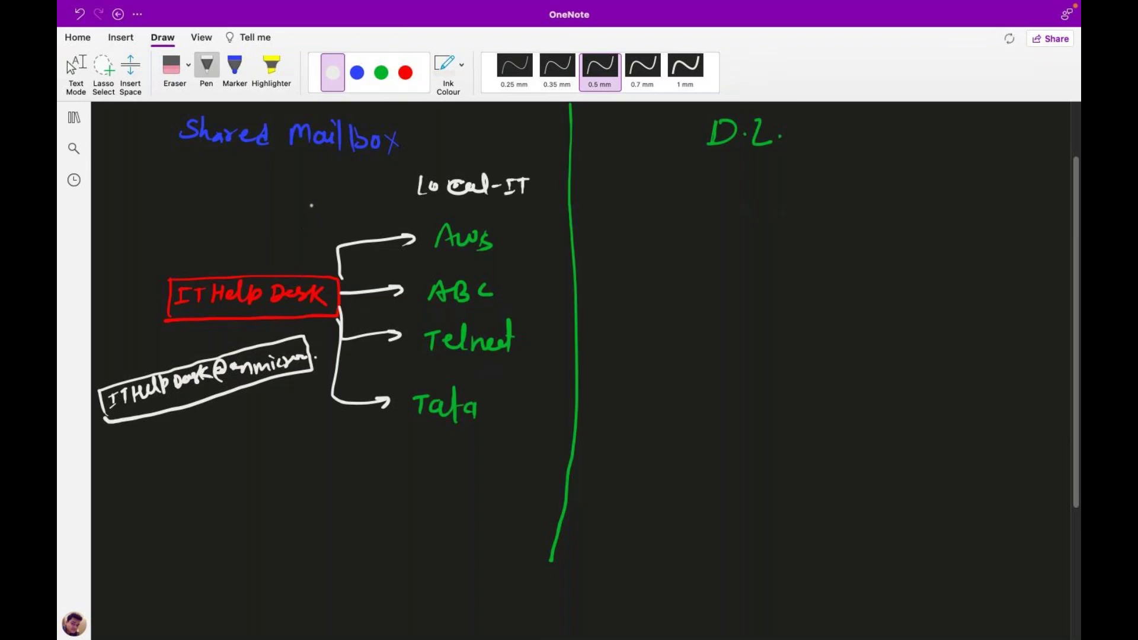
left_click(381, 73)
Write 'Azure → sent → IT help Desk' in green along the page bottom.
left_click(386, 80)
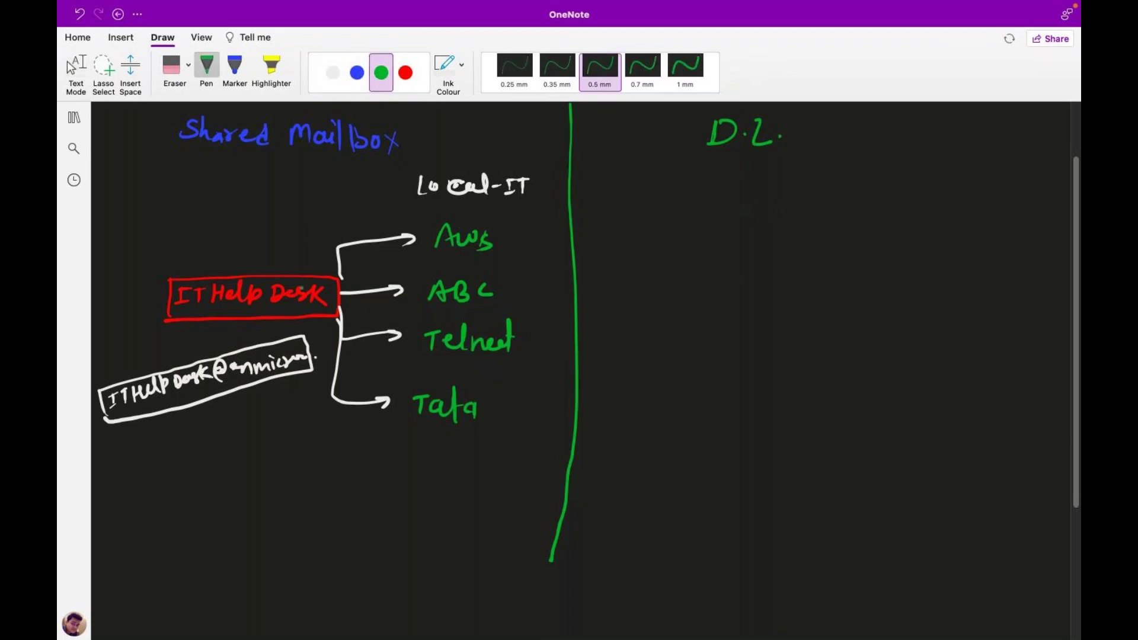
mouse_move(126, 590)
left_mouse_down()
mouse_move(190, 576)
mouse_move(246, 579)
left_mouse_up()
mouse_move(238, 572)
left_mouse_down()
mouse_move(239, 584)
mouse_move(298, 581)
left_mouse_up()
left_click_drag(290, 574, 415, 569)
mouse_move(415, 574)
left_mouse_down()
mouse_move(419, 554)
mouse_move(435, 571)
mouse_move(476, 573)
left_mouse_up()
left_click_drag(481, 561, 486, 571)
Draw a green box around 'IT help Desk'.
left_click_drag(350, 560, 355, 587)
mouse_move(353, 563)
left_mouse_down()
mouse_move(488, 542)
mouse_move(403, 587)
left_mouse_up()
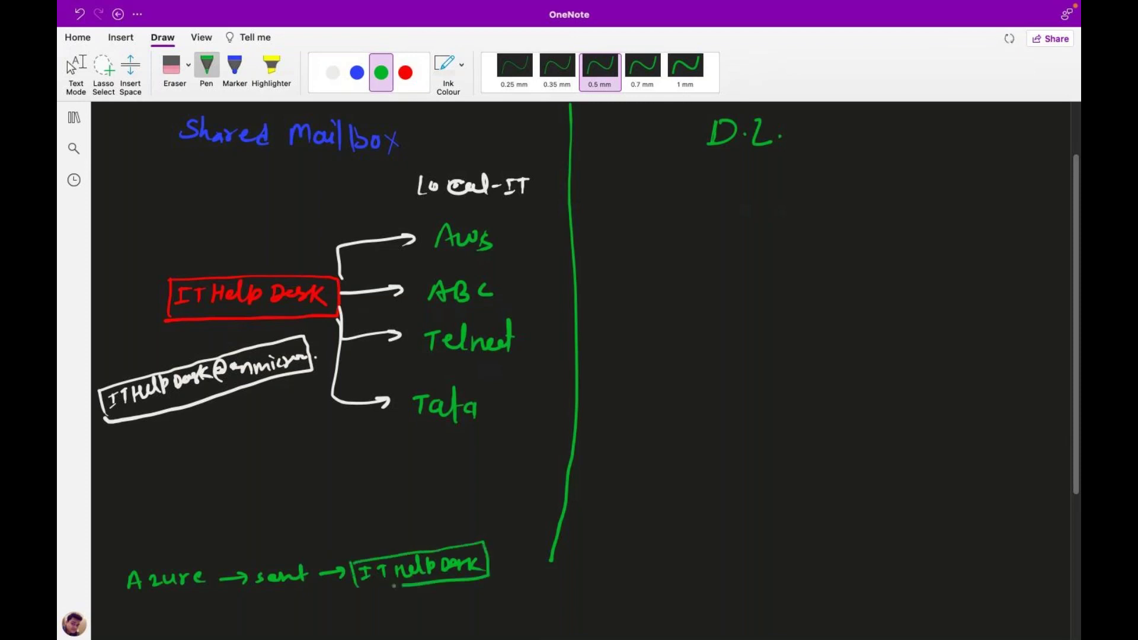
key("super+z")
key("super+shift+z")
Draw white envelope icons above the IT help Desk box and beside Tata, Telnet, ABC and Aws.
left_click(333, 72)
left_click_drag(401, 541, 424, 531)
left_click_drag(423, 523, 418, 539)
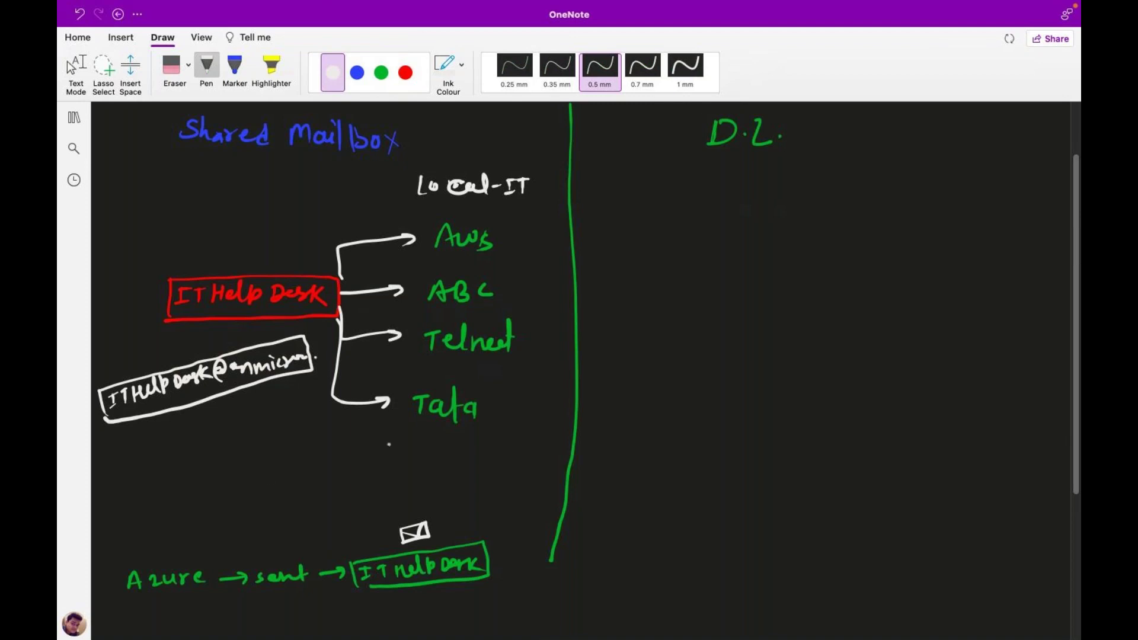
mouse_move(500, 400)
left_mouse_down()
mouse_move(502, 419)
mouse_move(530, 397)
left_mouse_up()
mouse_move(530, 327)
left_mouse_down()
mouse_move(531, 347)
mouse_move(560, 326)
left_mouse_up()
mouse_move(561, 325)
left_mouse_down()
mouse_move(530, 347)
mouse_move(554, 316)
mouse_move(516, 303)
left_mouse_up()
mouse_move(516, 284)
left_mouse_down()
mouse_move(544, 284)
mouse_move(543, 301)
left_mouse_up()
mouse_move(543, 302)
left_mouse_down()
mouse_move(517, 304)
mouse_move(543, 285)
left_mouse_up()
mouse_move(515, 236)
left_mouse_down()
mouse_move(546, 229)
mouse_move(546, 249)
left_mouse_up()
mouse_move(547, 249)
left_mouse_down()
mouse_move(518, 256)
mouse_move(538, 233)
left_mouse_up()
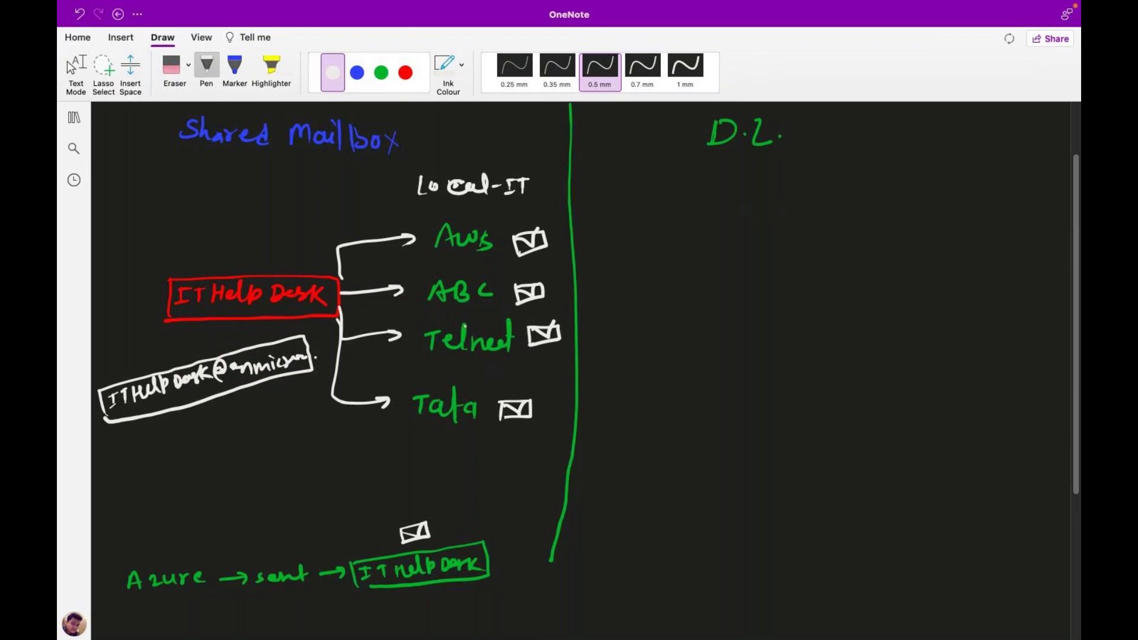
left_click(73, 67)
Underline Azure in white and add a 'Revert' arrow from Tata's envelope curving back to Azure.
key("XF86AudioRaiseVolume")
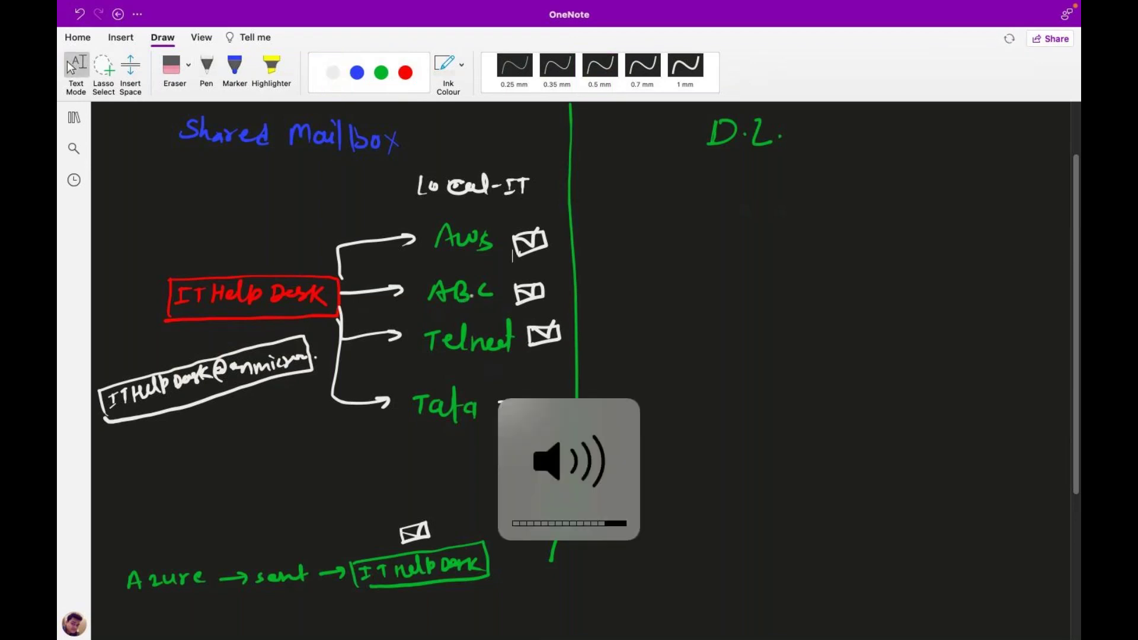
mouse_move(138, 602)
left_mouse_down()
mouse_move(191, 594)
mouse_move(198, 560)
left_mouse_up()
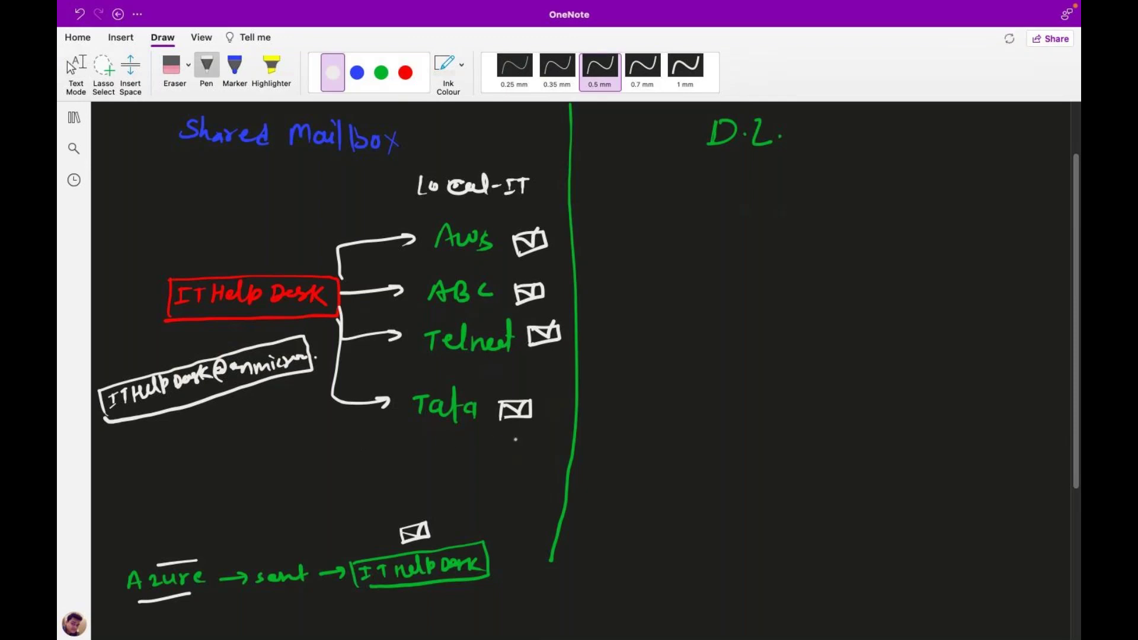
mouse_move(513, 420)
left_mouse_down()
mouse_move(513, 440)
mouse_move(517, 431)
left_mouse_up()
mouse_move(504, 471)
left_mouse_down()
mouse_move(503, 451)
mouse_move(543, 444)
mouse_move(544, 463)
mouse_move(397, 469)
mouse_move(262, 510)
mouse_move(202, 560)
left_mouse_up()
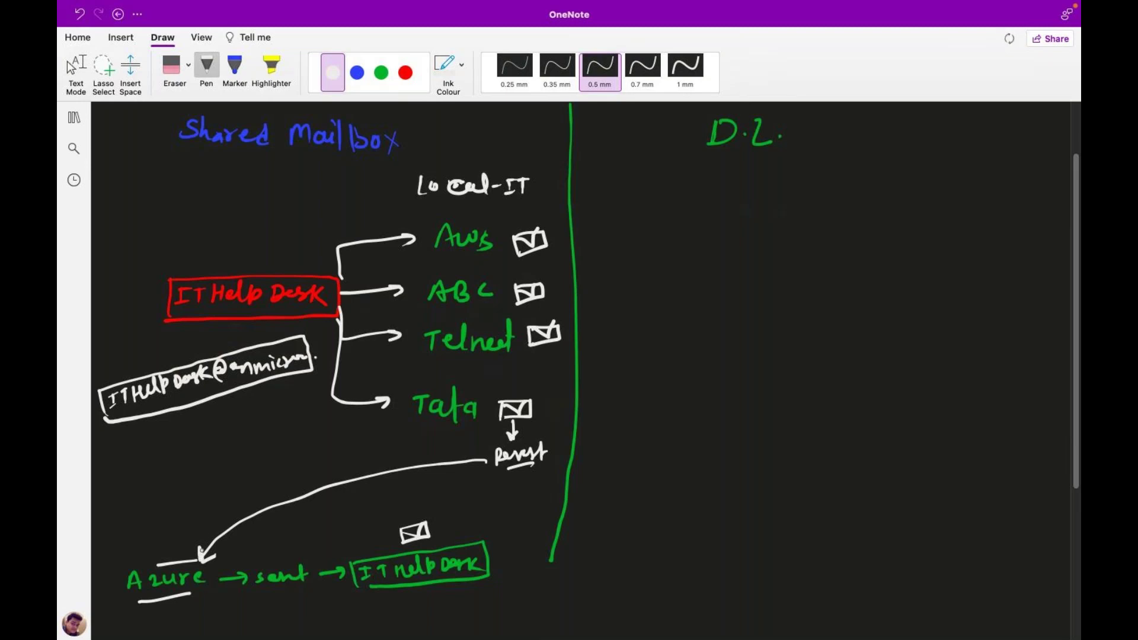
key("Escape")
key("XF86AudioRaiseVolume")
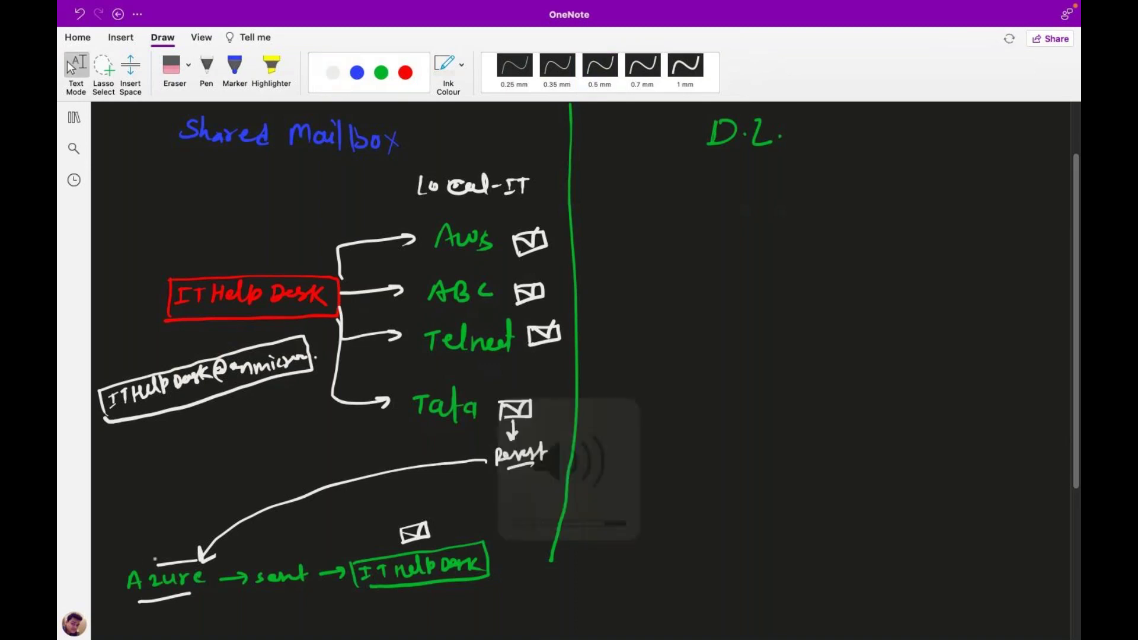
key("Escape")
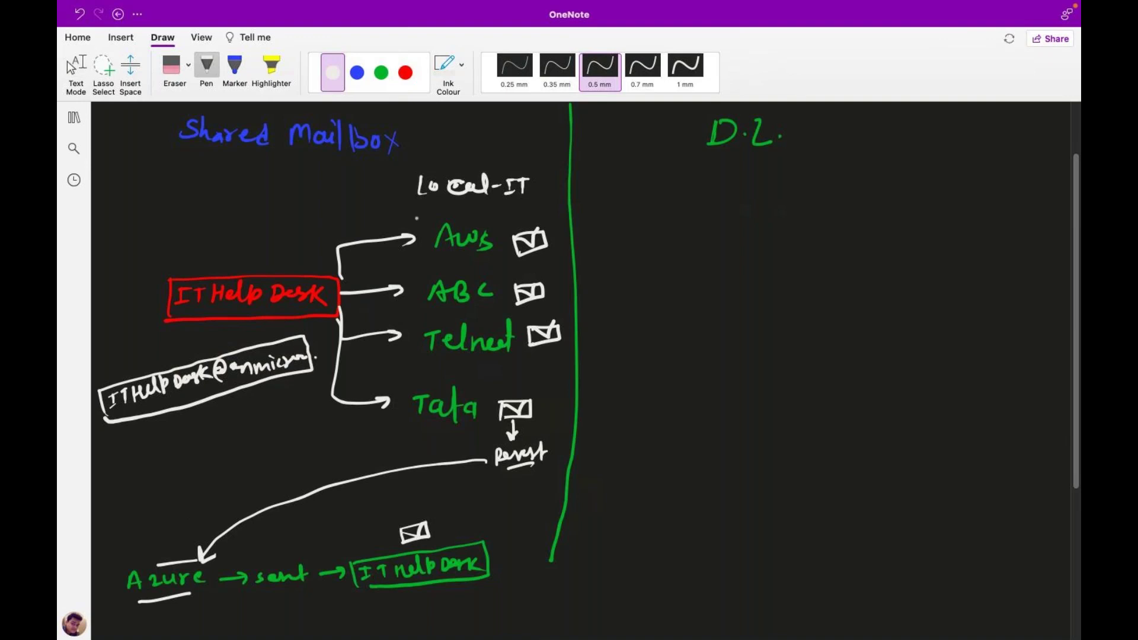
Underline the D.L. heading in red.
left_click(405, 72)
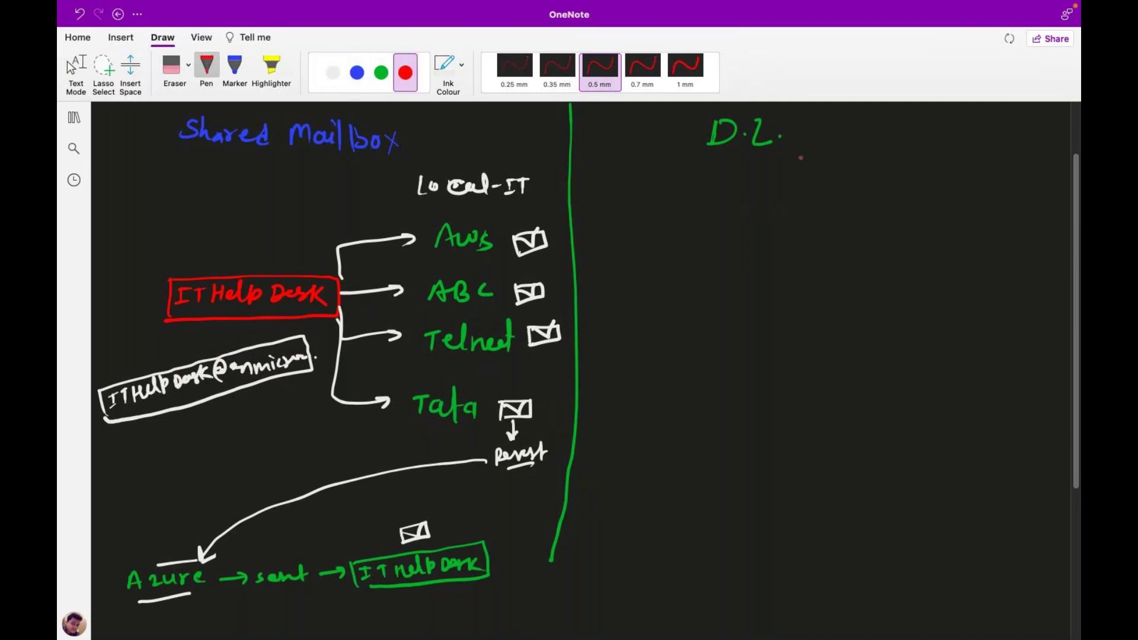
left_click_drag(702, 161, 791, 160)
key("Escape")
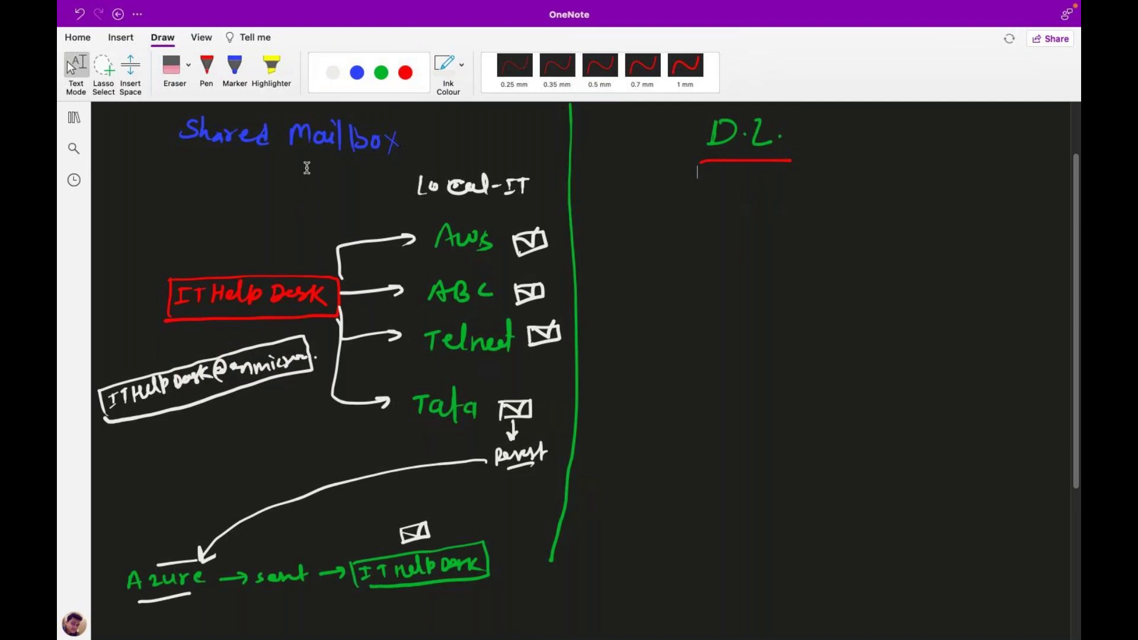
Handwrite the HR group's e-mail address in white under D.L.
left_click(381, 72)
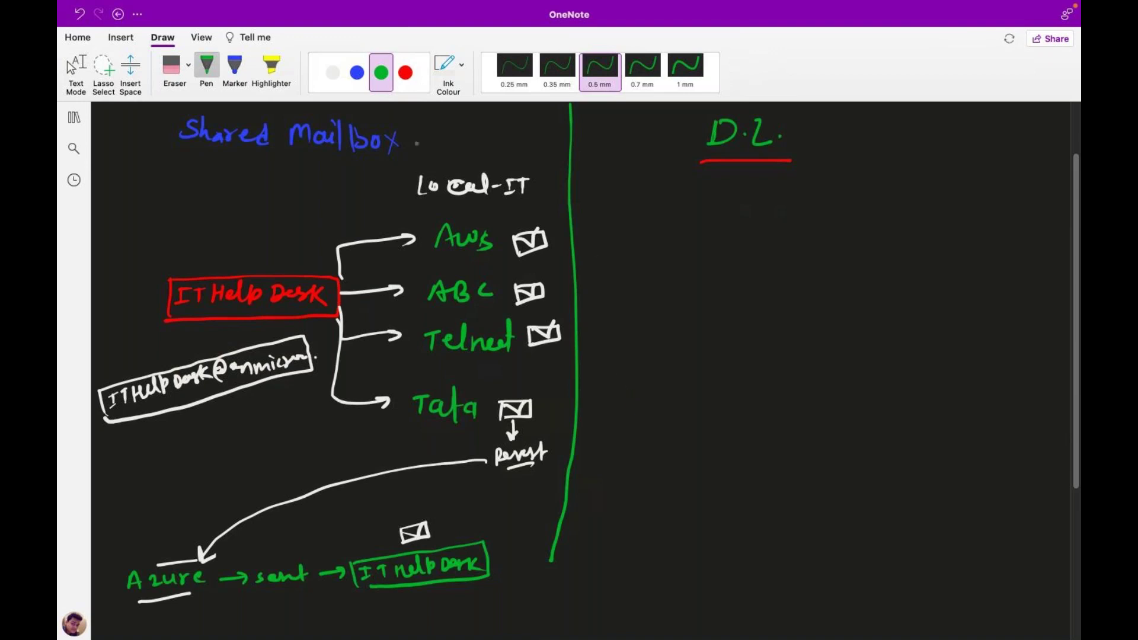
left_click(332, 73)
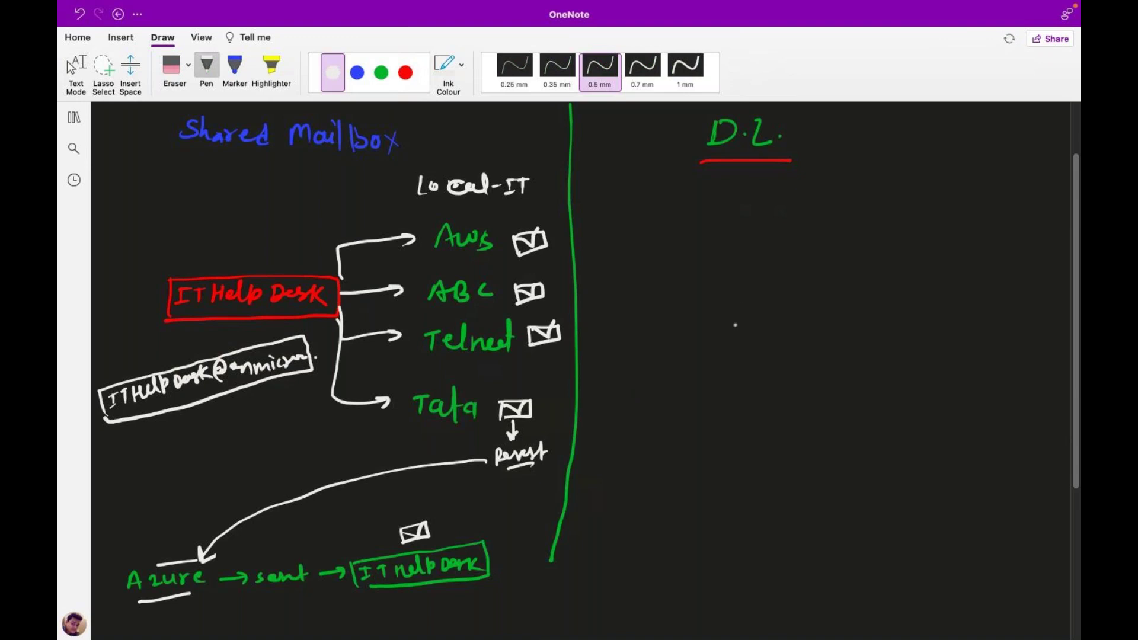
left_click_drag(745, 316, 752, 337)
left_click_drag(744, 327, 759, 336)
left_click(772, 332)
left_click_drag(759, 318, 790, 333)
left_click_drag(808, 322, 867, 336)
mouse_move(876, 326)
left_mouse_down()
mouse_move(875, 336)
mouse_move(937, 343)
left_mouse_up()
left_click_drag(930, 333, 966, 339)
left_click(955, 327)
left_click(965, 327)
left_click_drag(976, 326, 983, 338)
left_click_drag(988, 339, 1001, 339)
Draw a box around the HR group's address.
mouse_move(735, 310)
left_mouse_down()
mouse_move(735, 347)
mouse_move(998, 306)
mouse_move(1013, 357)
mouse_move(746, 344)
left_mouse_up()
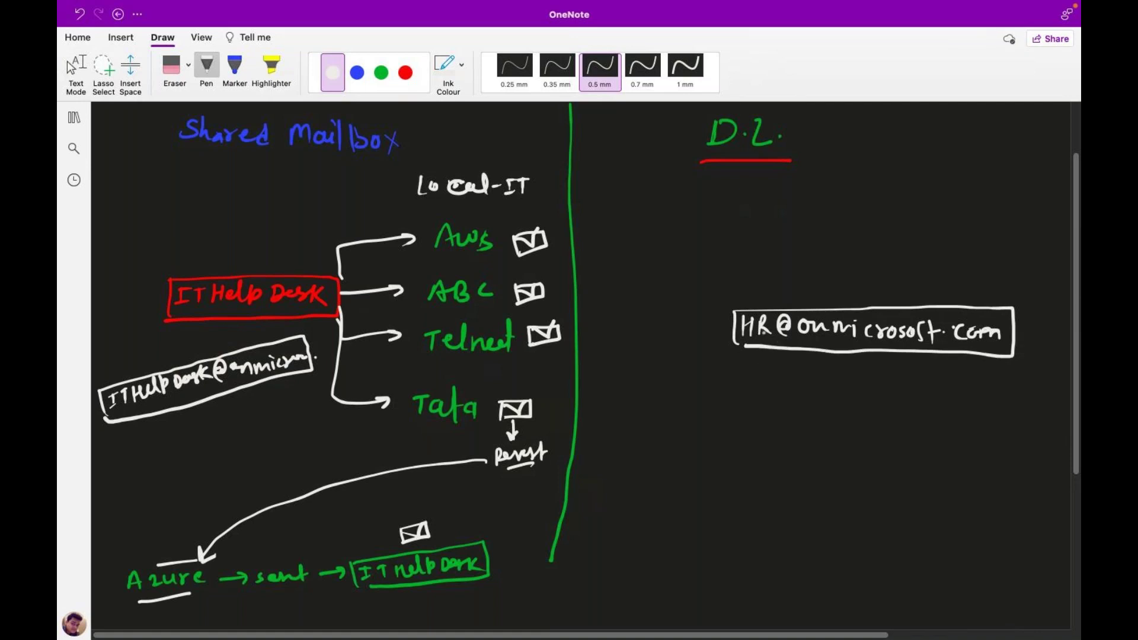
left_click(774, 323)
key("Escape")
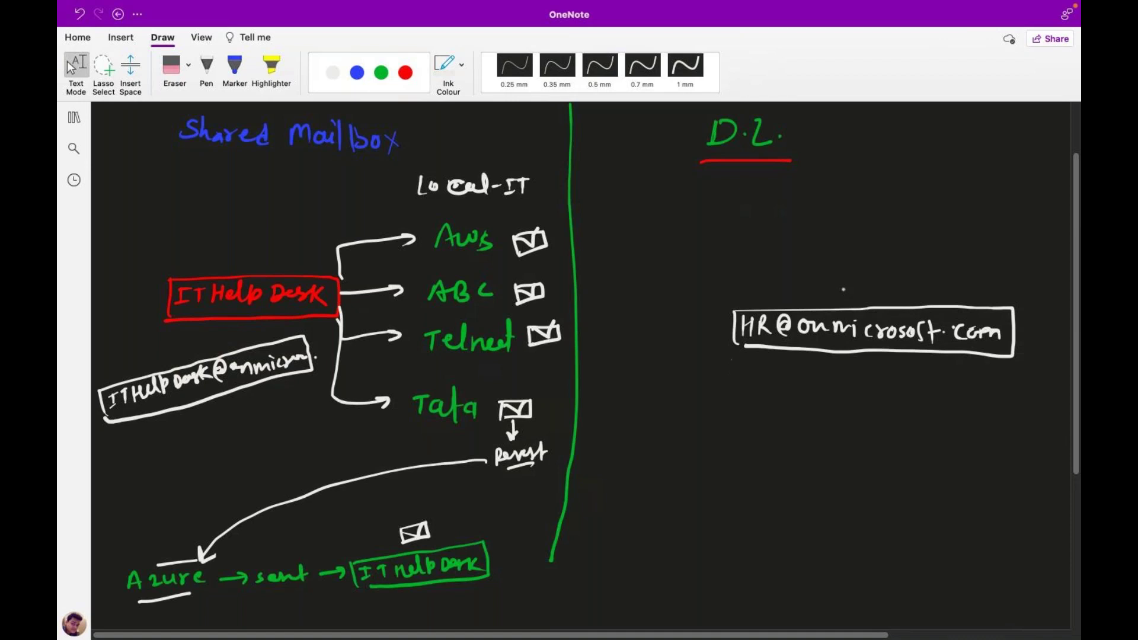
Draw a green down arrow below the HR box and write '300 Employee' under it.
left_click(332, 72)
left_click(389, 79)
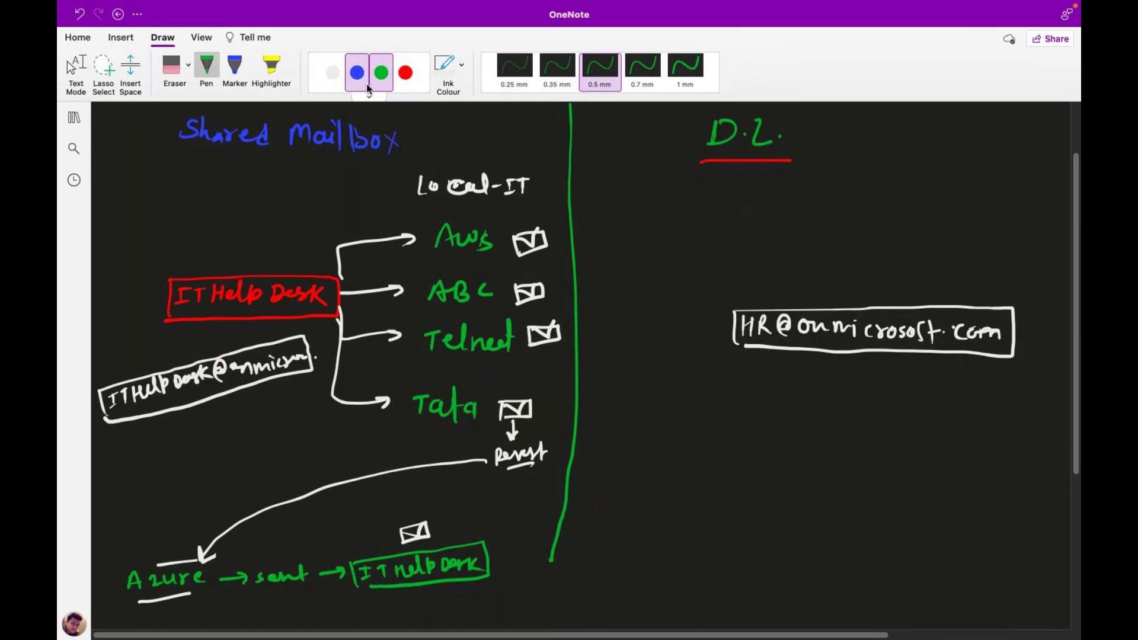
mouse_move(857, 353)
left_mouse_down()
mouse_move(858, 383)
mouse_move(869, 374)
mouse_move(828, 419)
left_mouse_up()
mouse_move(848, 406)
left_mouse_down()
mouse_move(918, 415)
mouse_move(900, 421)
mouse_move(914, 424)
mouse_move(966, 416)
mouse_move(960, 429)
left_mouse_up()
left_click_drag(970, 416, 996, 416)
left_click(1005, 417)
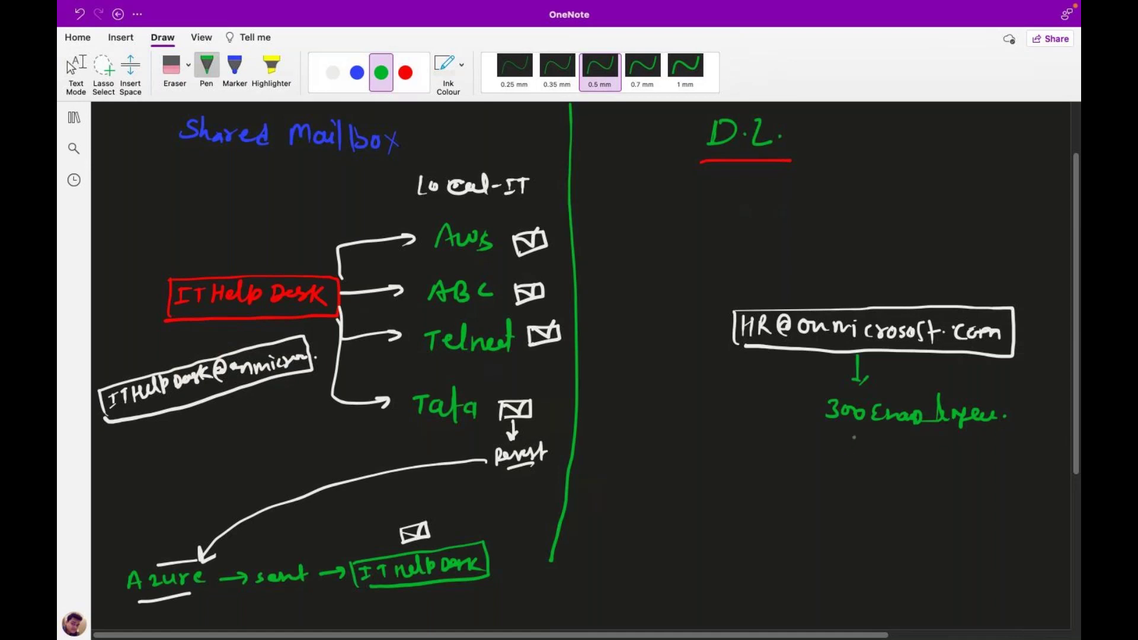
Draw a green down arrow leading into the HR box from above.
mouse_move(873, 260)
left_mouse_down()
mouse_move(871, 293)
mouse_move(891, 294)
mouse_move(885, 305)
left_mouse_up()
left_click_drag(883, 299, 890, 303)
left_click(70, 67)
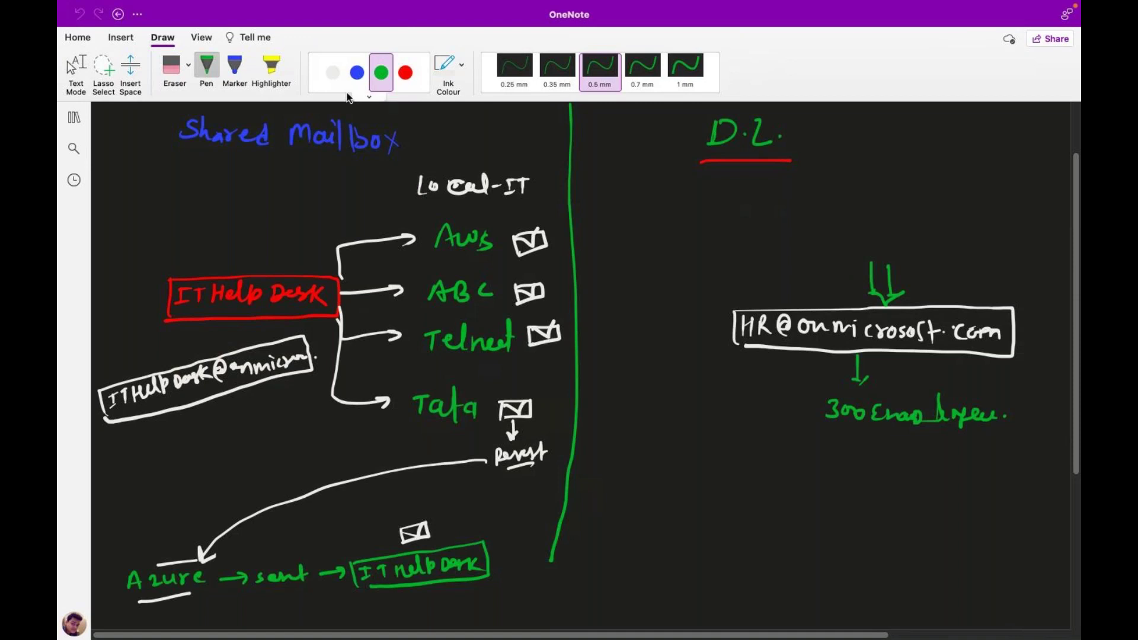
Underline 300 in blue and write 'Group=' beside the HR box.
left_click(357, 73)
left_click_drag(833, 434, 872, 434)
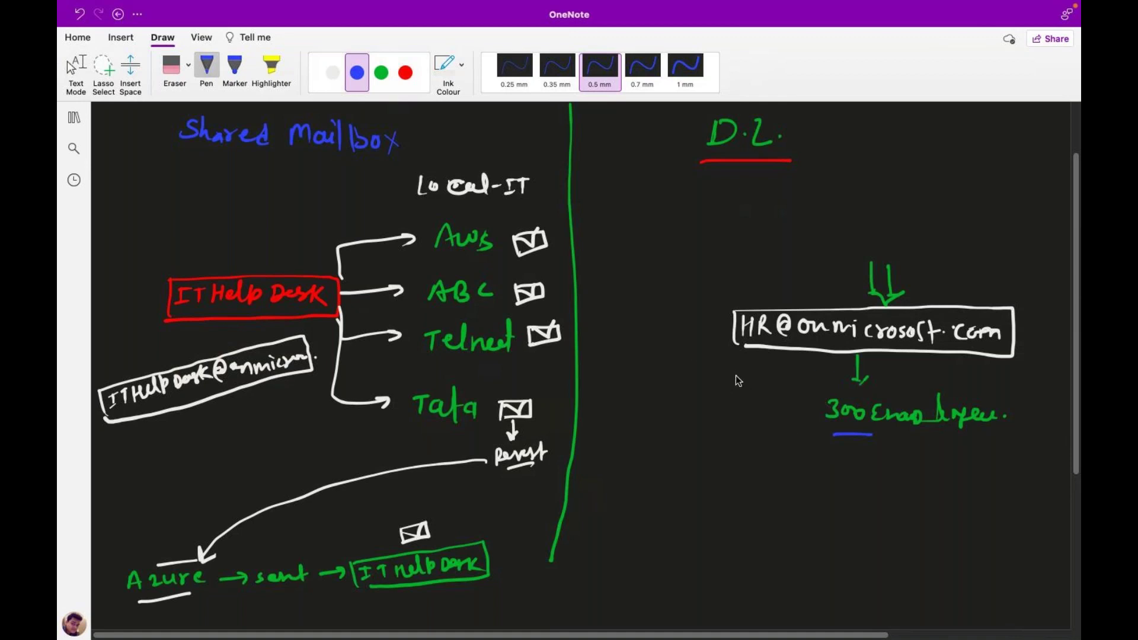
mouse_move(616, 343)
left_mouse_down()
mouse_move(619, 366)
mouse_move(706, 344)
left_mouse_up()
left_click_drag(700, 351, 707, 351)
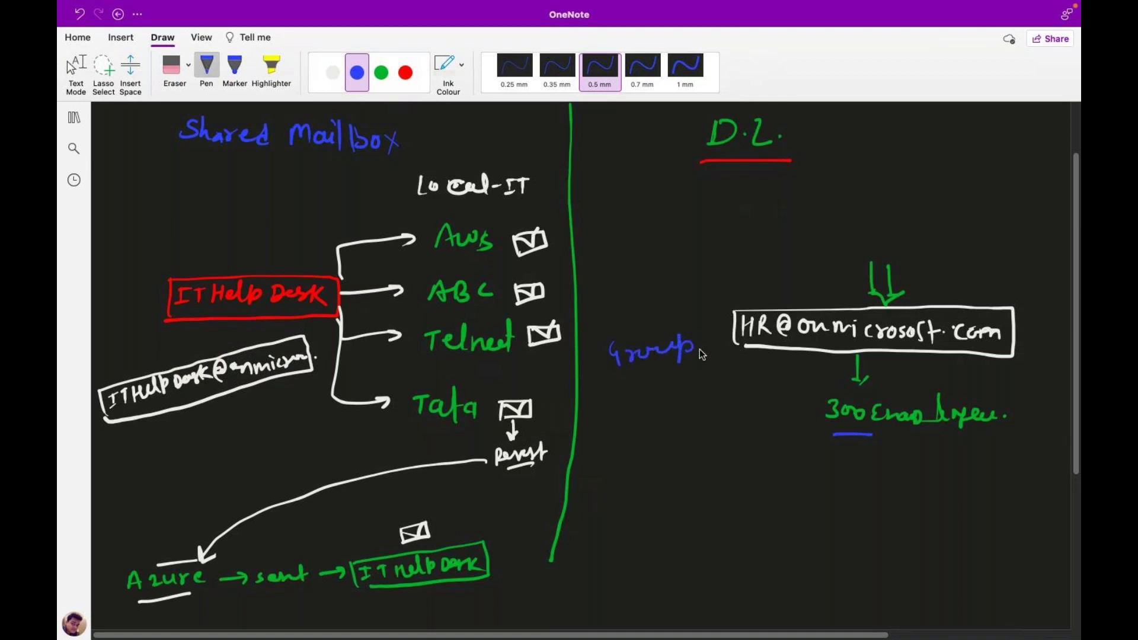
Write 'Add All members' below Group= and draw a blue line from D.L. to the HR box.
left_click_drag(629, 418, 700, 408)
mouse_move(706, 385)
left_mouse_down()
mouse_move(709, 410)
mouse_move(718, 409)
left_mouse_up()
mouse_move(641, 468)
left_mouse_down()
mouse_move(652, 455)
mouse_move(699, 460)
mouse_move(734, 440)
left_mouse_up()
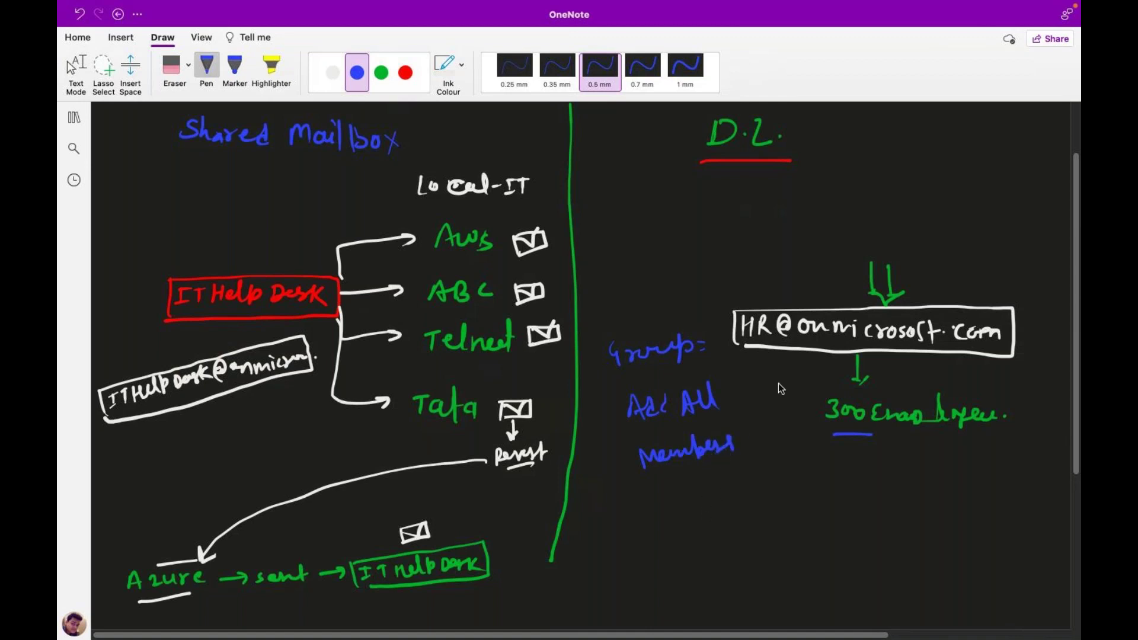
left_click_drag(721, 177, 728, 313)
Draw a blue line over 300, three envelope icons below it, and a right-pointing arrow.
left_click_drag(830, 395, 881, 396)
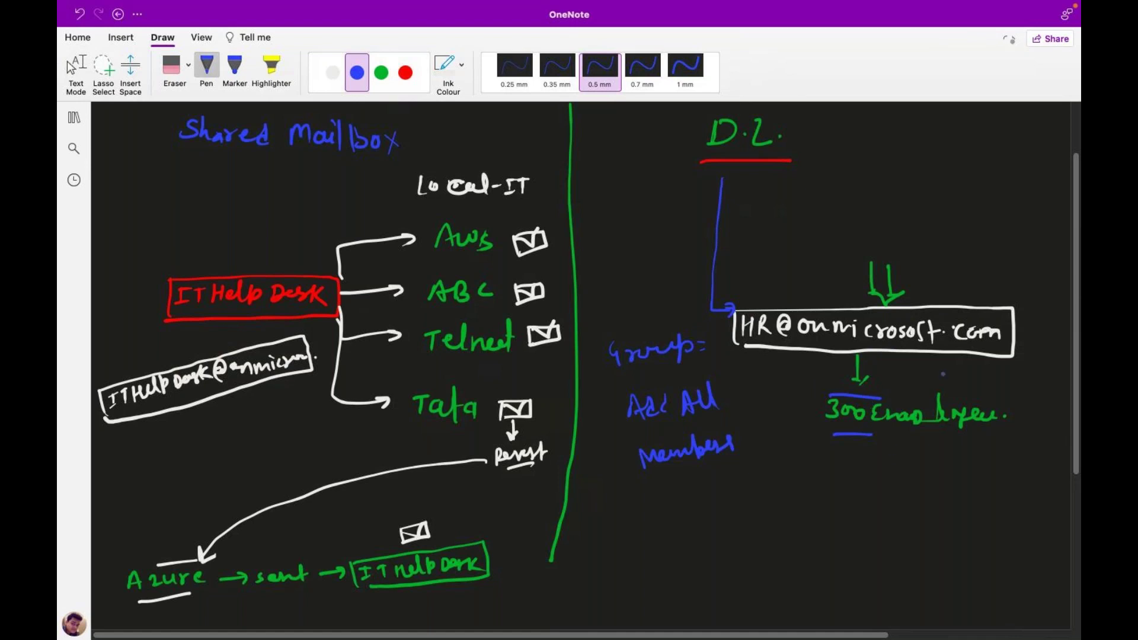
mouse_move(863, 476)
left_mouse_down()
mouse_move(880, 457)
mouse_move(865, 478)
mouse_move(881, 472)
left_mouse_up()
mouse_move(872, 502)
left_mouse_down()
mouse_move(890, 519)
mouse_move(870, 523)
left_mouse_up()
mouse_move(873, 507)
left_mouse_down()
mouse_move(885, 519)
mouse_move(878, 553)
mouse_move(875, 537)
mouse_move(893, 542)
left_mouse_up()
left_click_drag(899, 471, 921, 539)
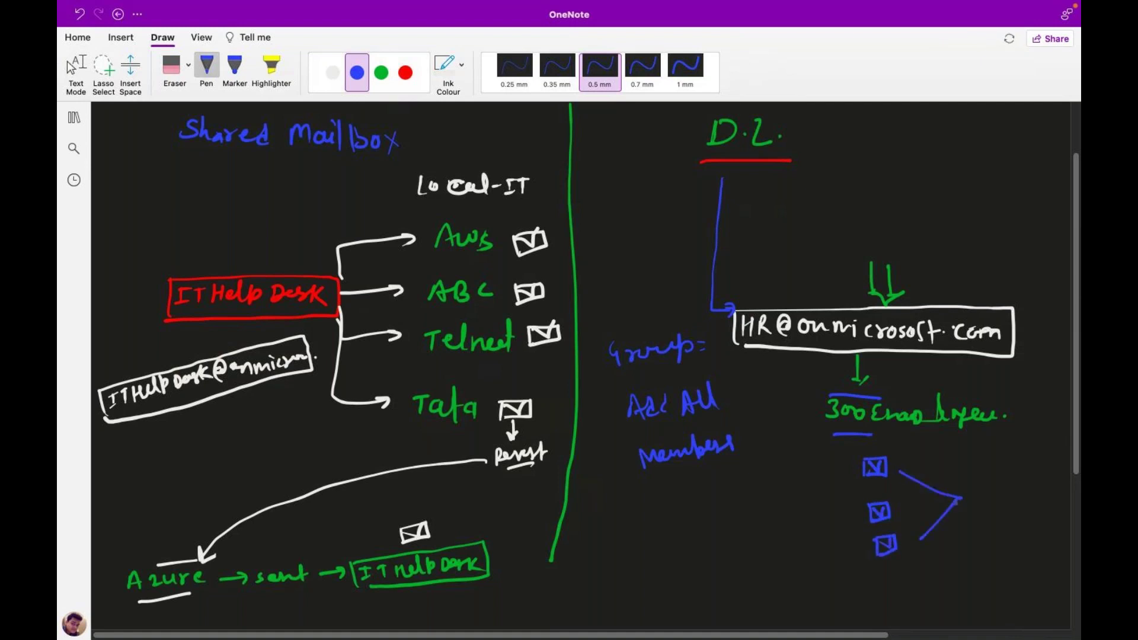
left_click_drag(953, 483, 958, 520)
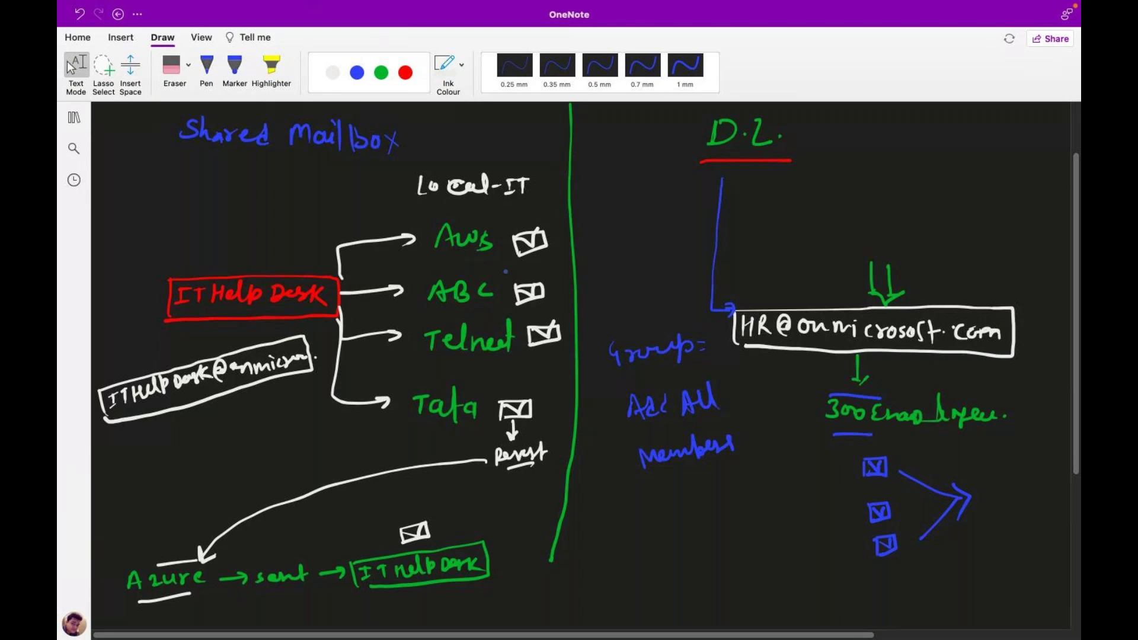
Launch Chrome full screen, go to portal.office.com and sign in with the admin account.
key("ctrl+Left")
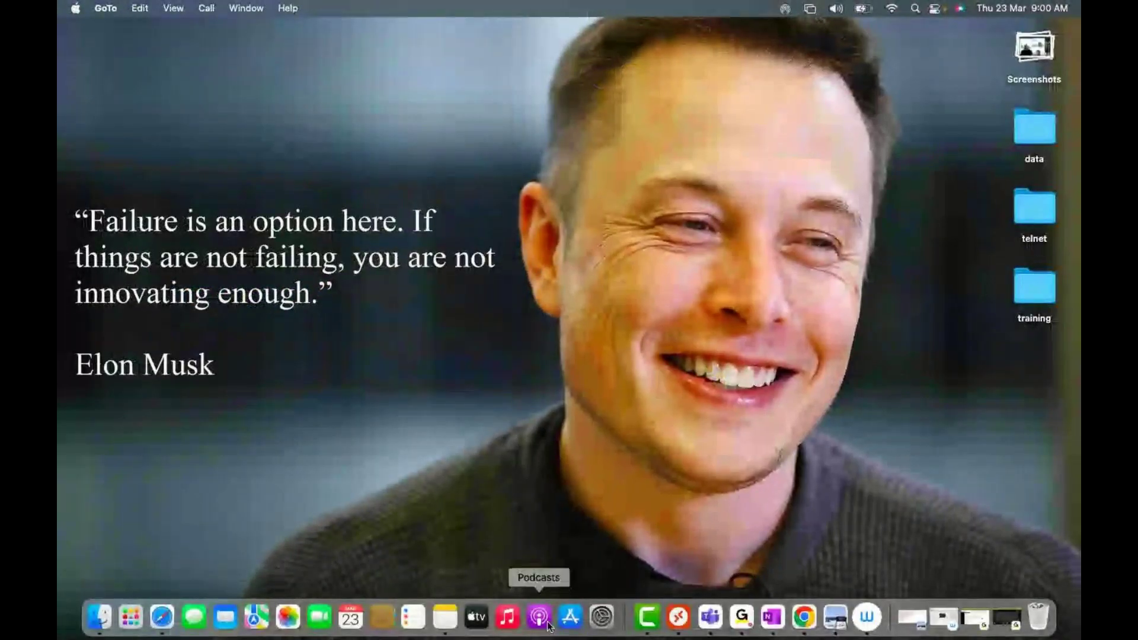
left_click(805, 620)
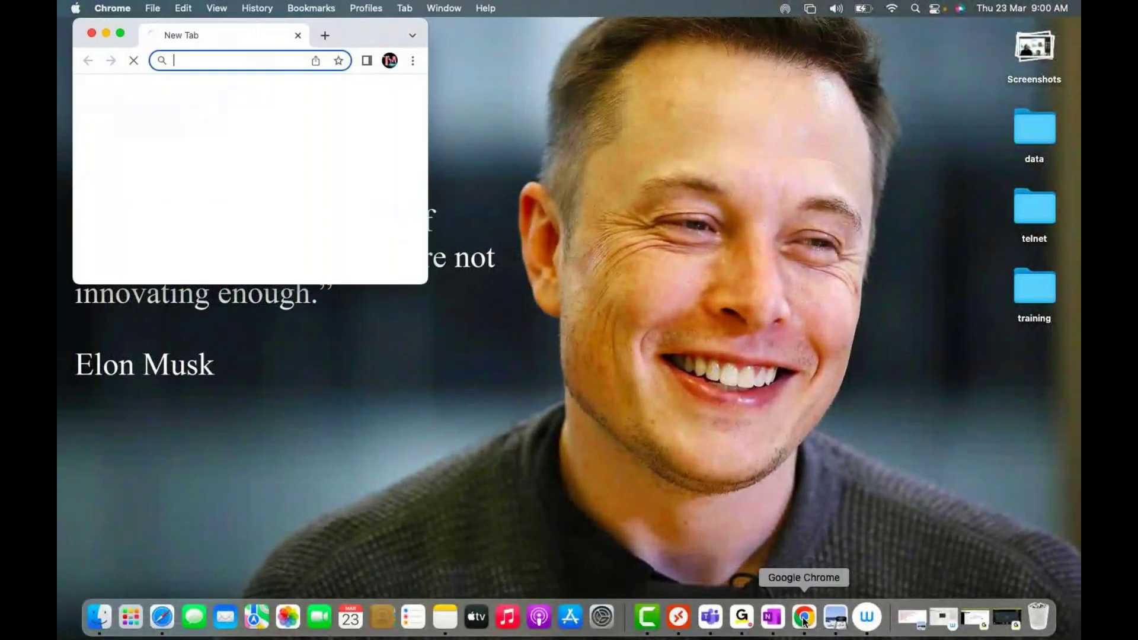
left_click(119, 37)
left_click(198, 40)
type("po")
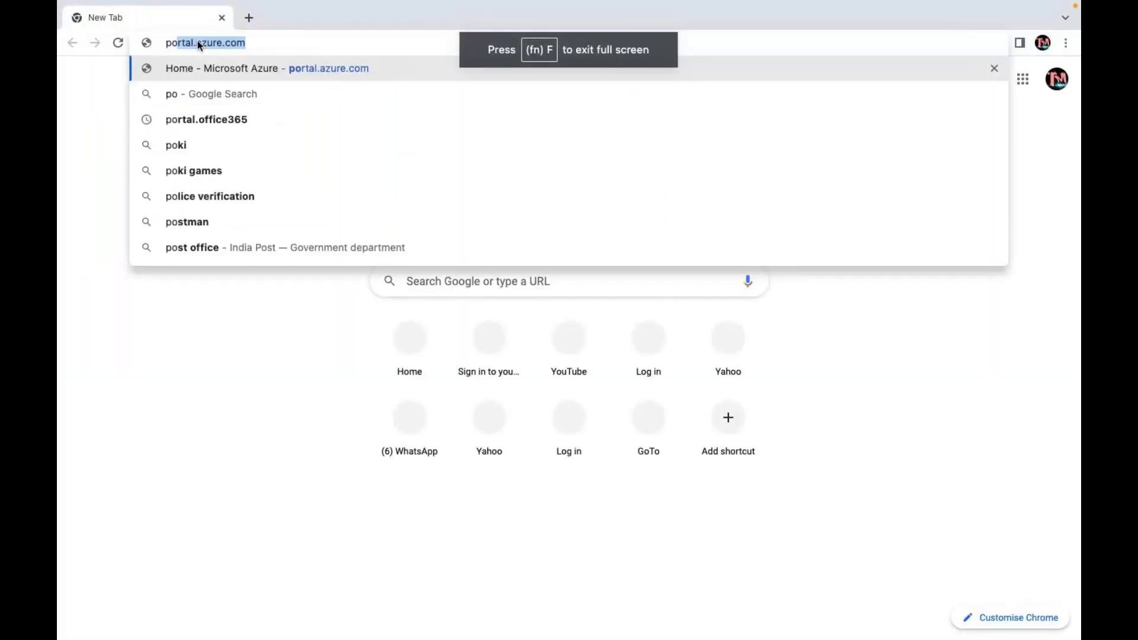
type("rtal")
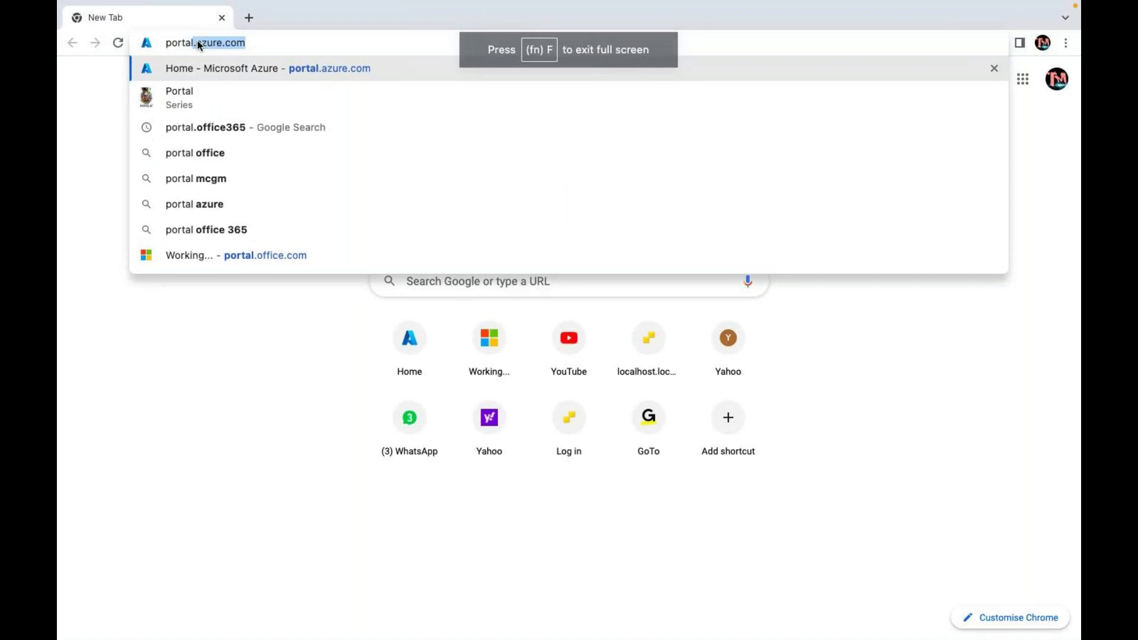
type(".o")
key("Return")
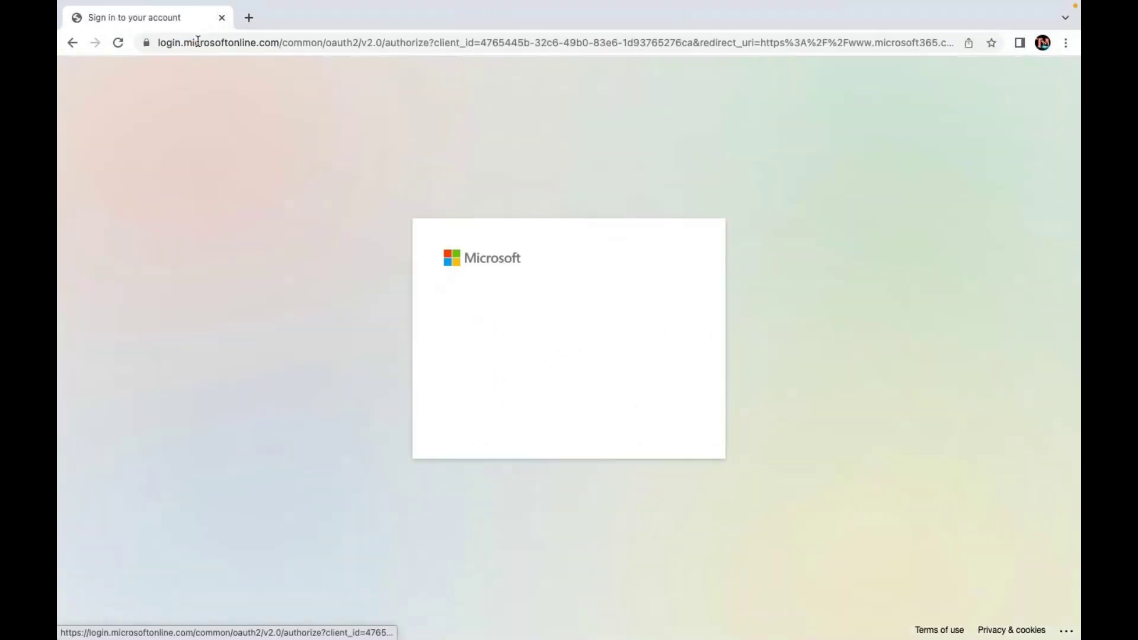
left_click(527, 321)
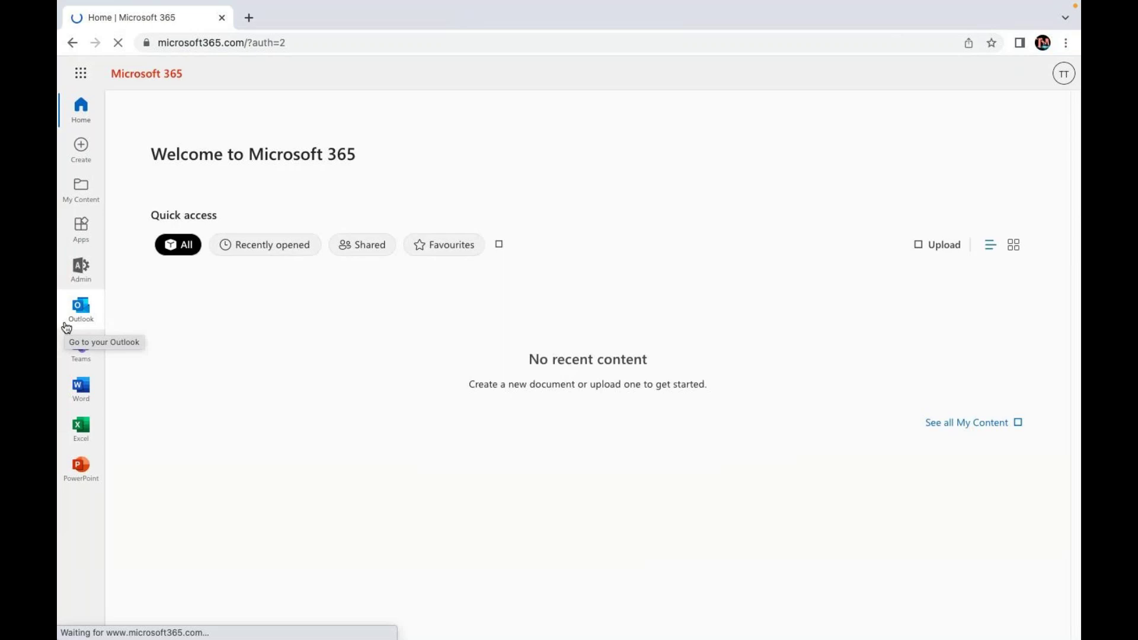
Open the Microsoft 365 admin center and show its full navigation list.
left_click(81, 269)
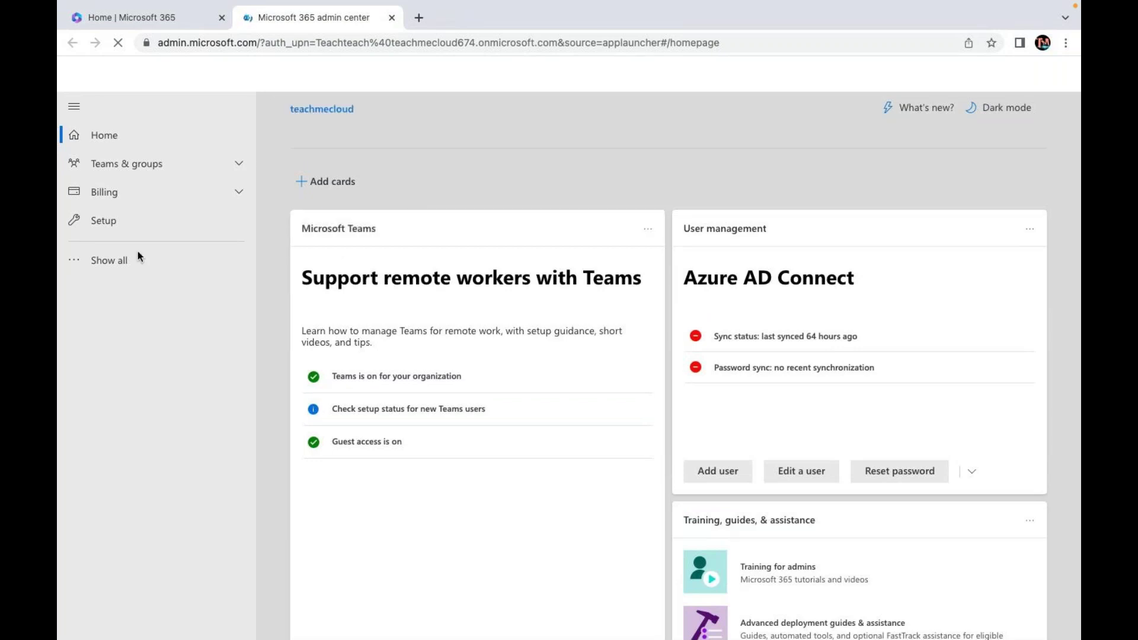
left_click(110, 269)
scroll(147, 563, "down", 1)
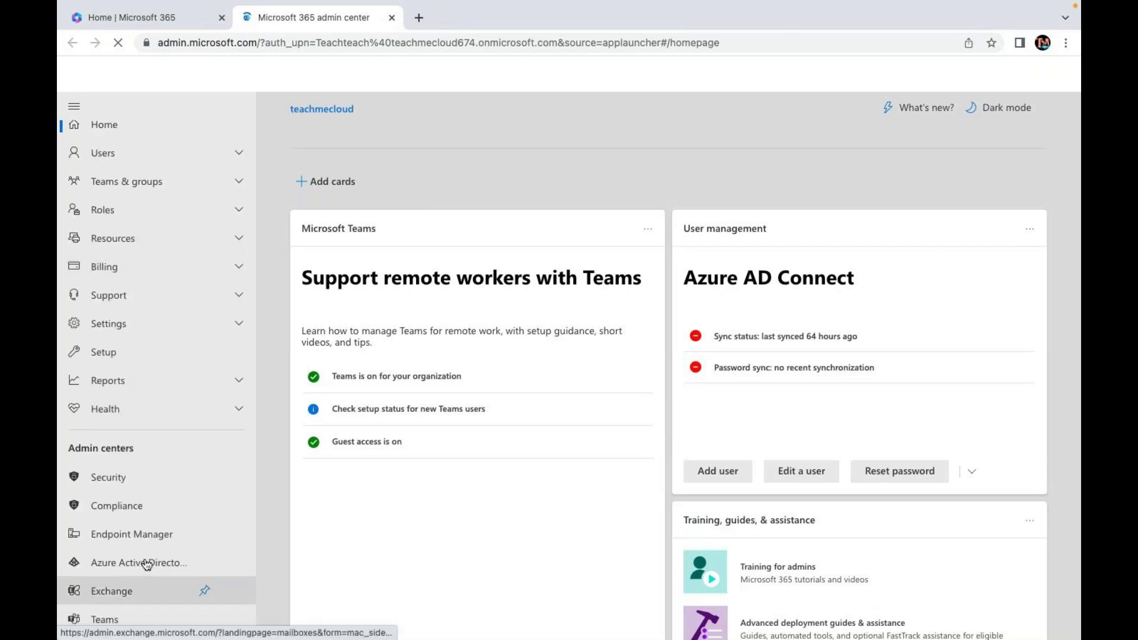
scroll(147, 563, "down", 2)
Open the Intune admin center in a new tab, signing in with the admin account.
left_click(127, 540)
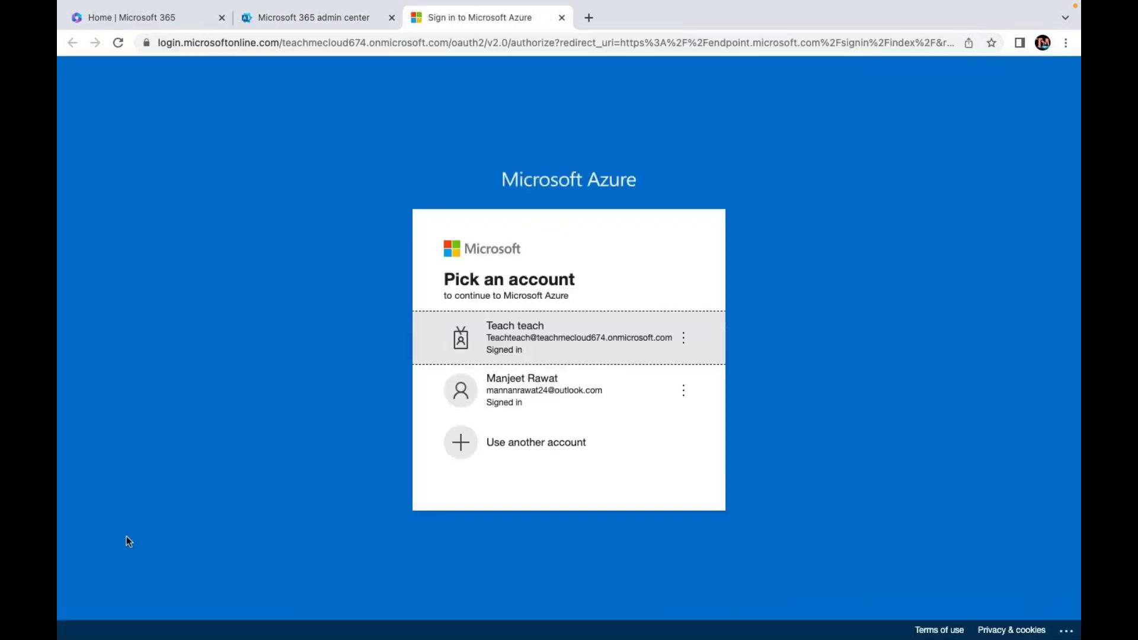
left_click(542, 347)
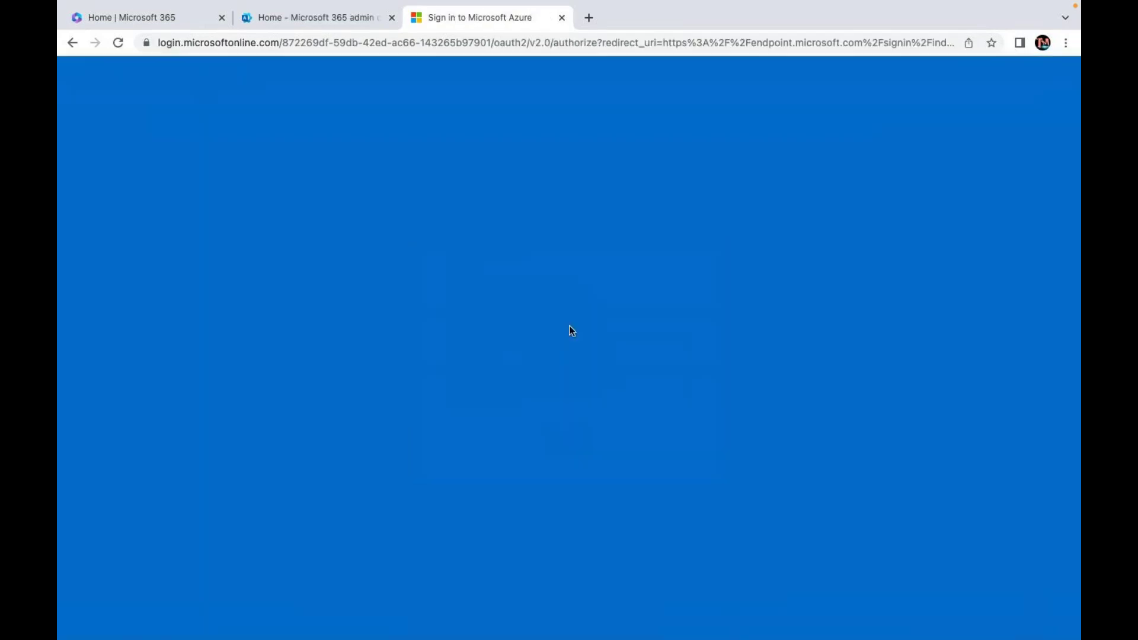
left_click(534, 324)
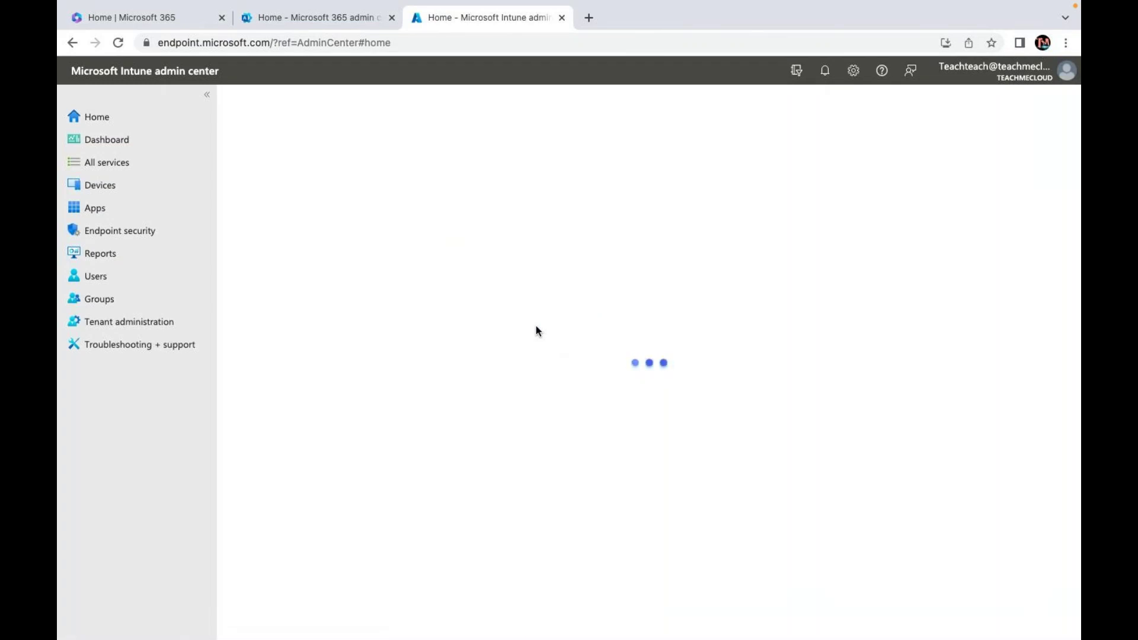
Close the Intune tab and launch the Exchange admin center, signing in as admin.
left_click(562, 18)
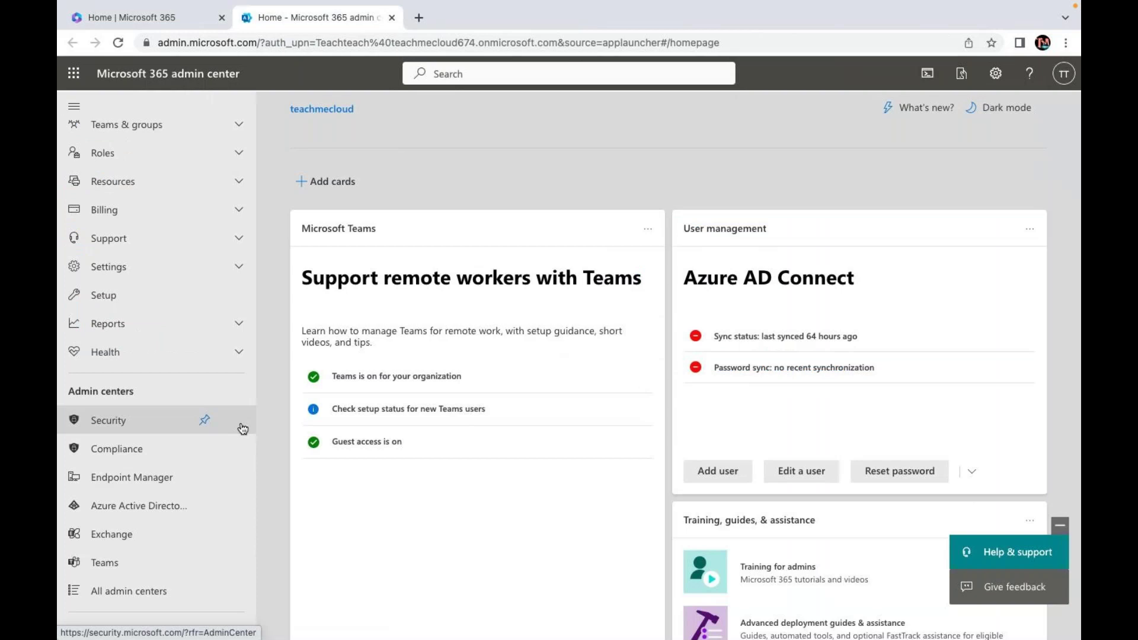
left_click(136, 535)
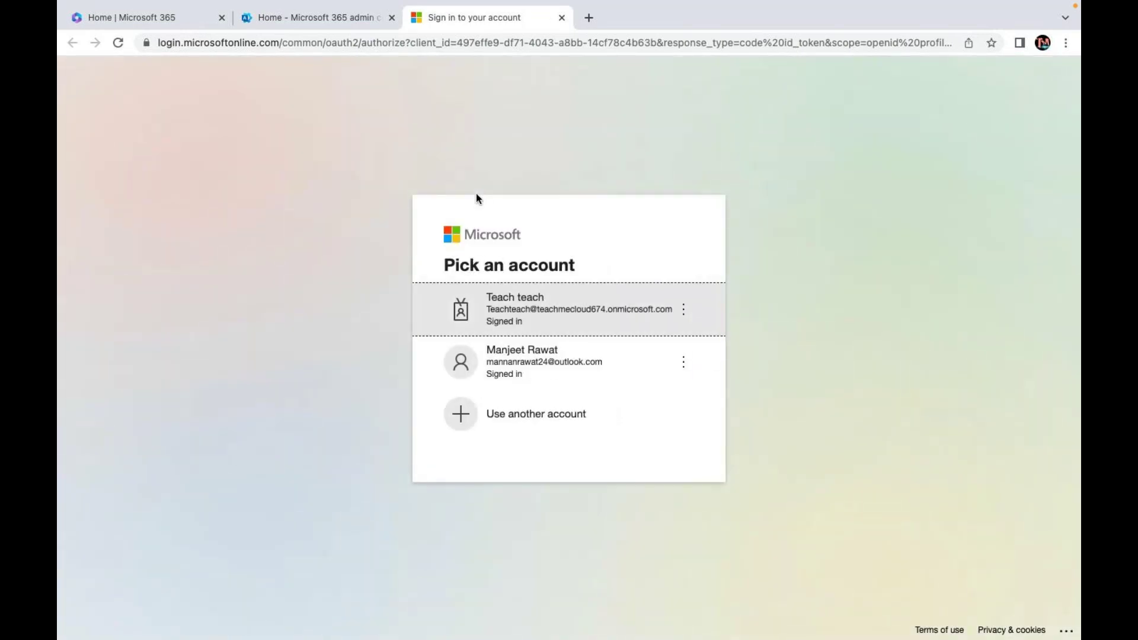
left_click(512, 304)
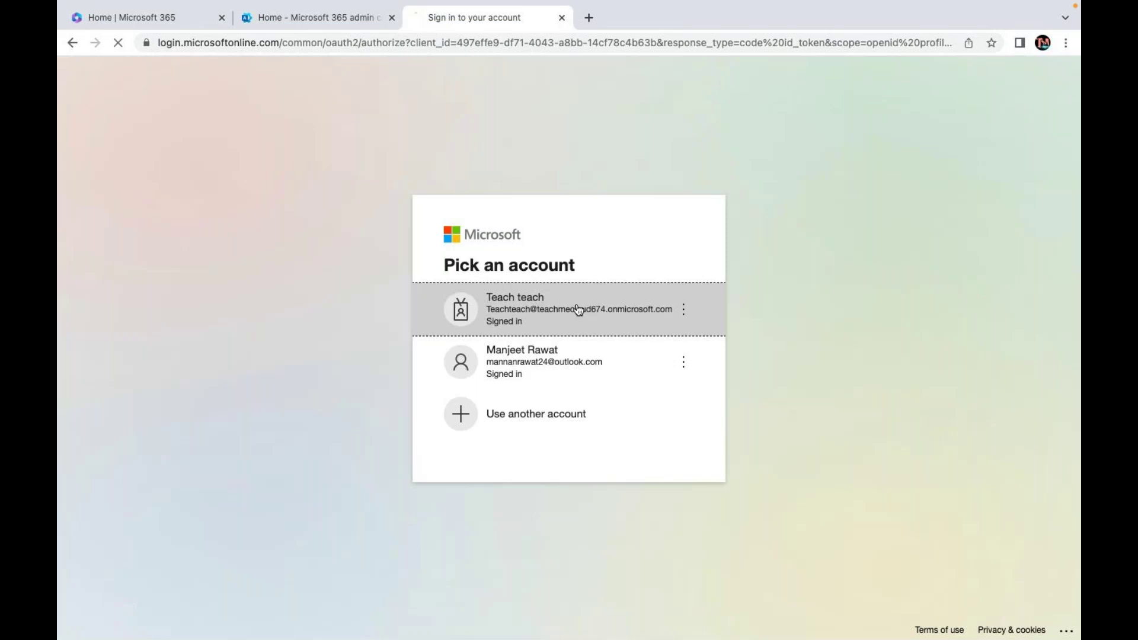
left_click(578, 308)
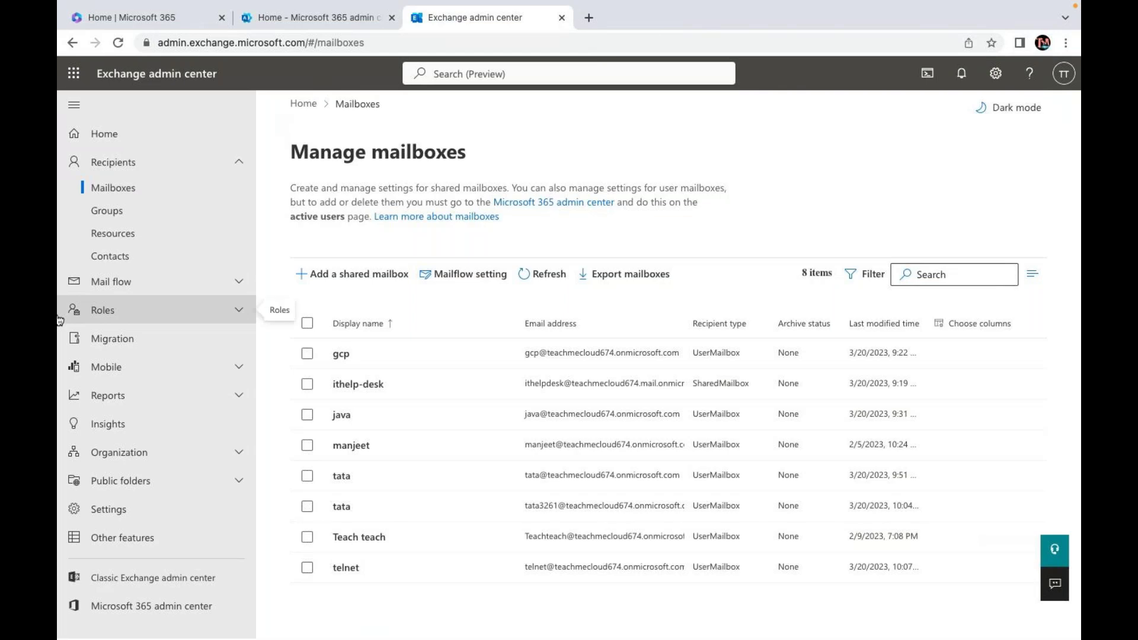
left_click(123, 190)
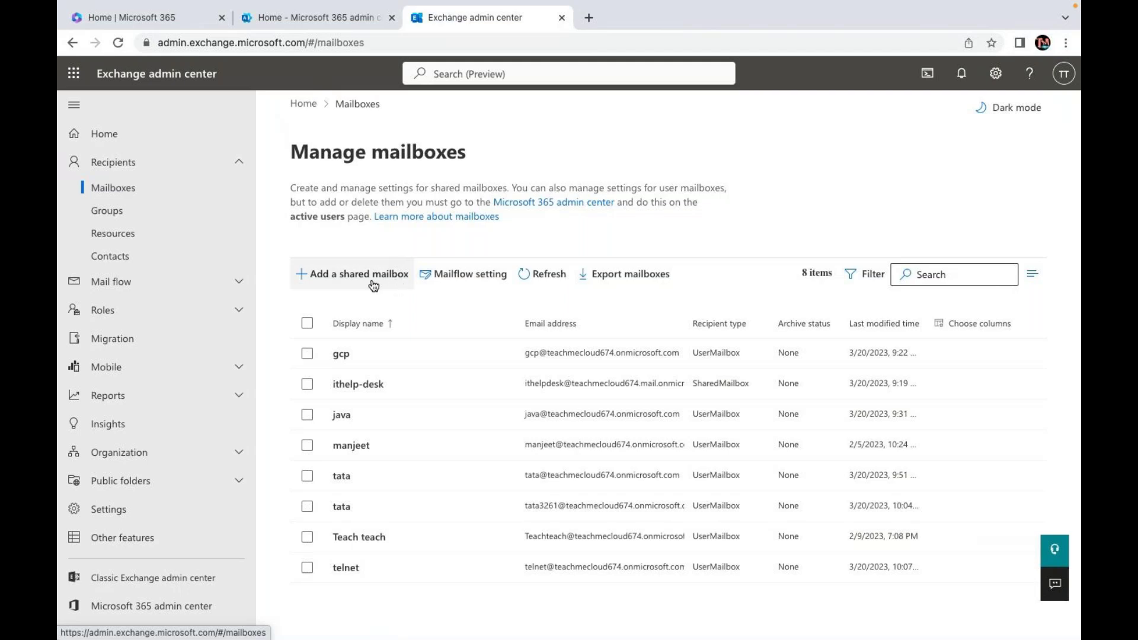
left_click(308, 277)
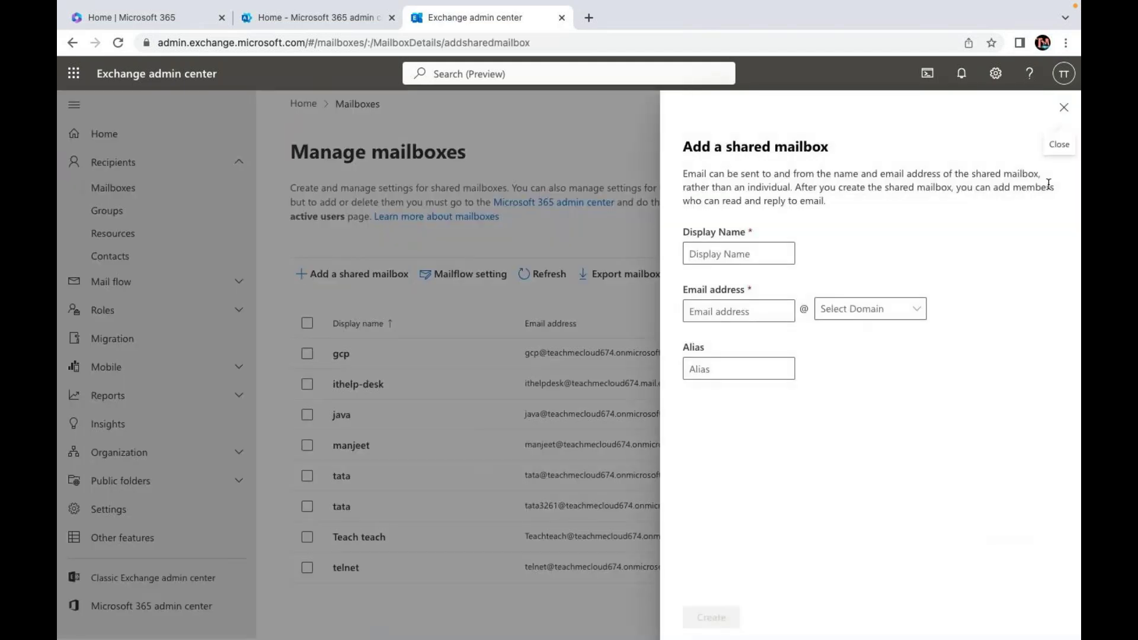
left_click(1064, 108)
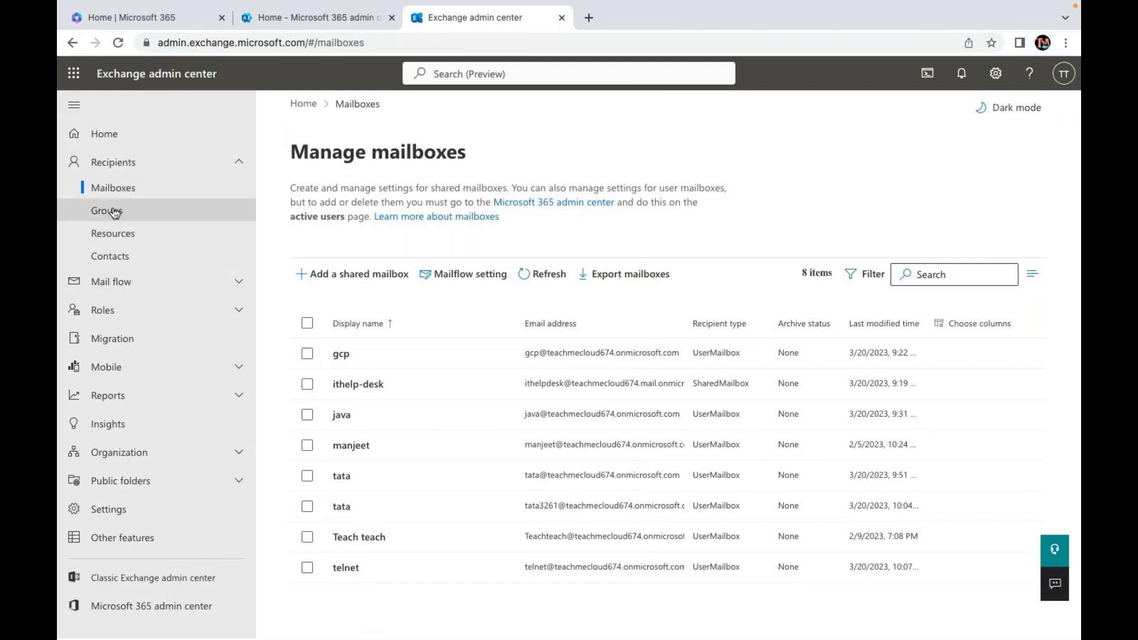
Collapse Recipients and expand Mail flow in the left navigation.
left_click(143, 172)
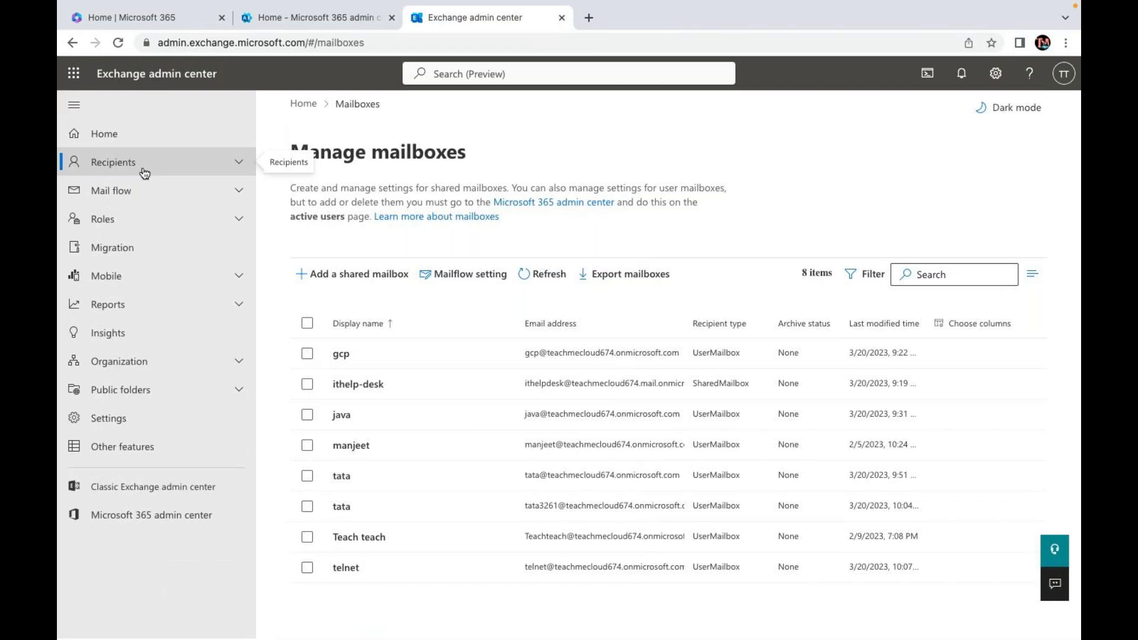
left_click(240, 190)
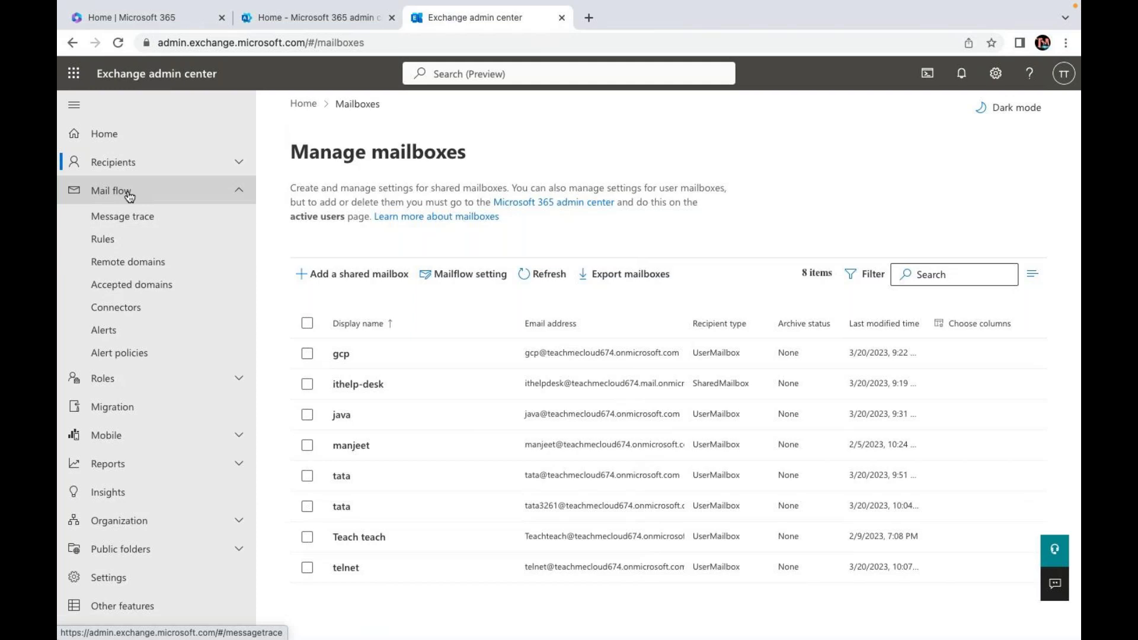
Go to Recipients > Groups, view the Distribution list tab, select HR, and dismiss the Wacom crash dialog.
left_click(240, 193)
left_click(240, 166)
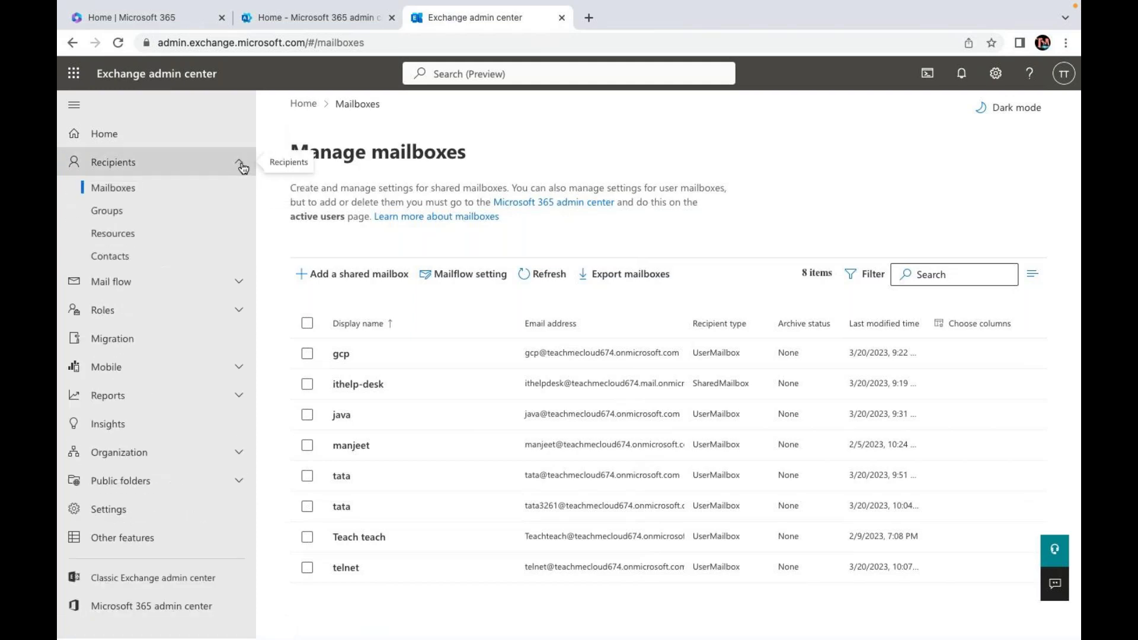
left_click(100, 215)
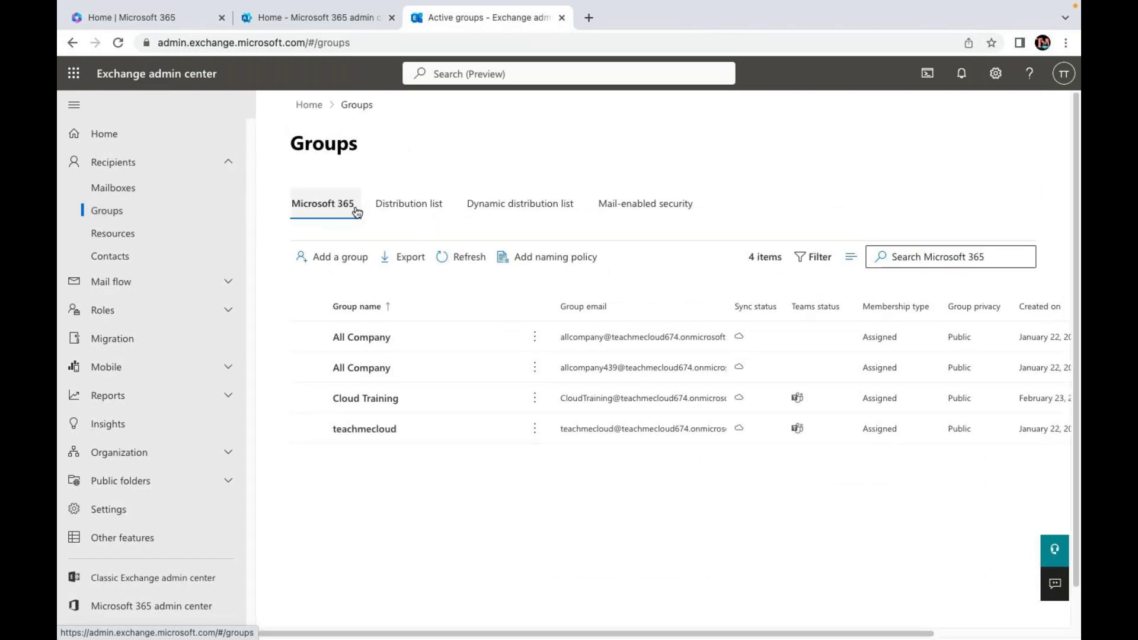
left_click(424, 218)
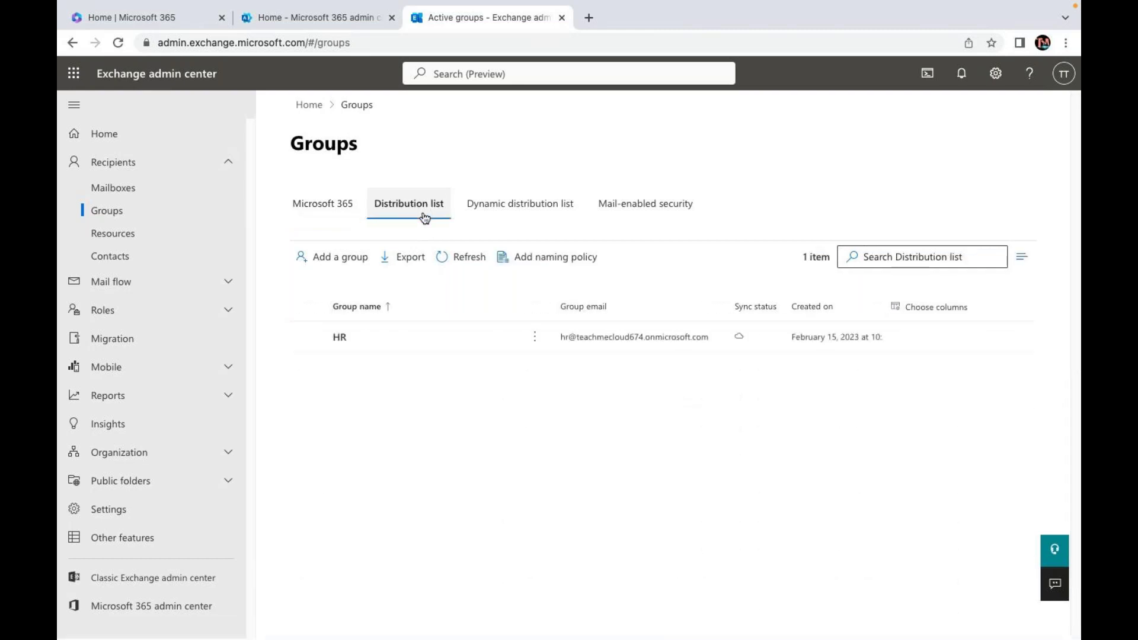
left_click(307, 337)
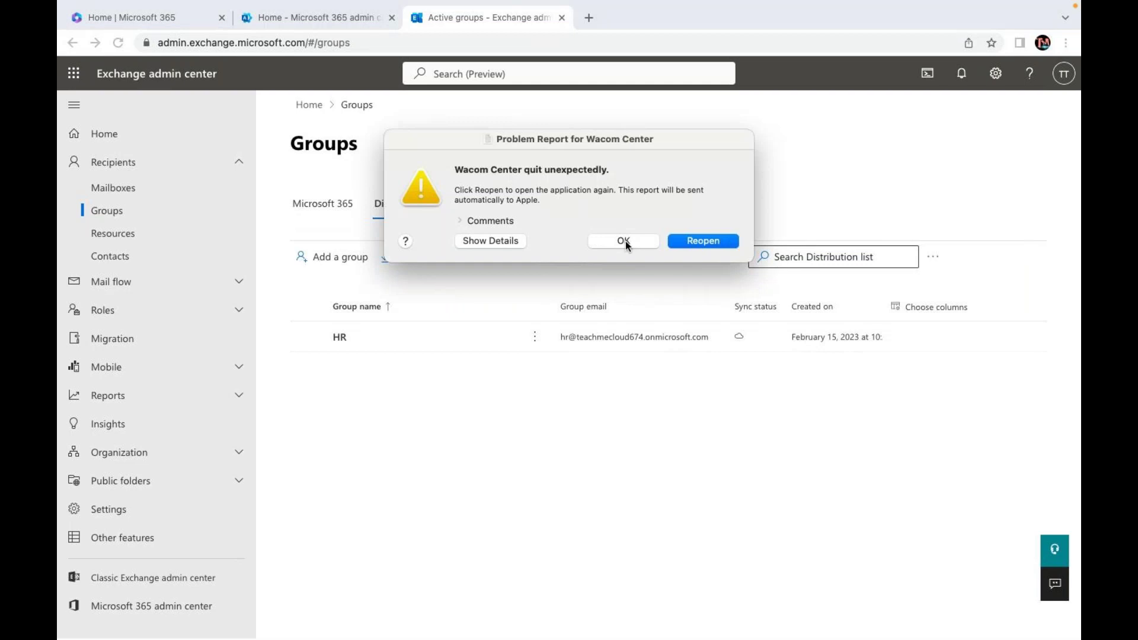
left_click(625, 241)
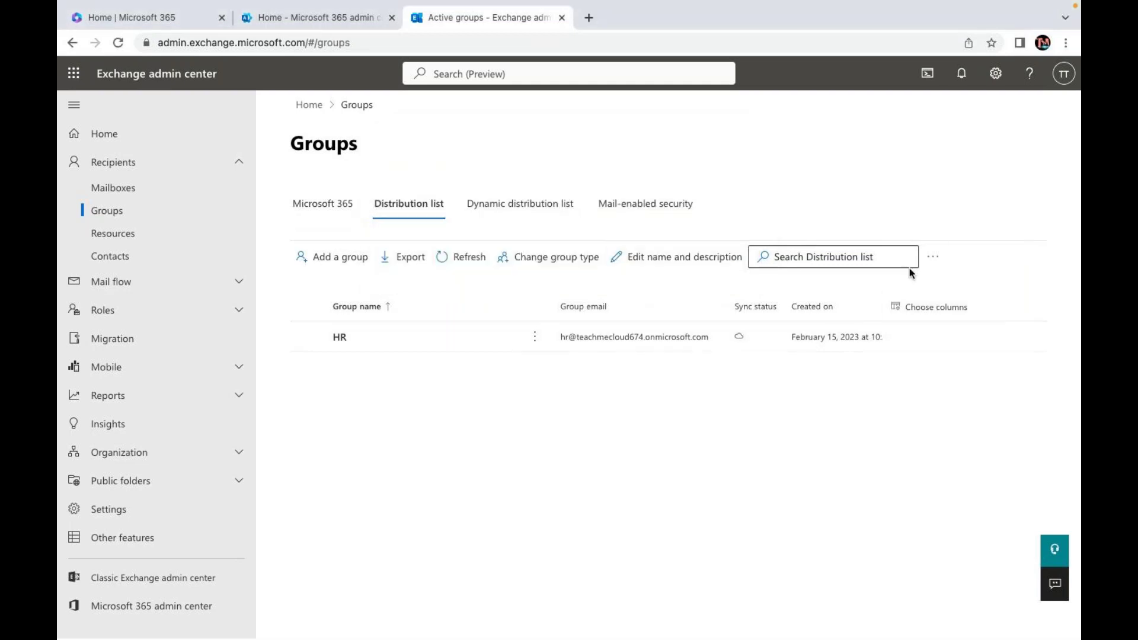
Delete the HR distribution group and close the confirmation panel.
left_click(536, 338)
left_click(558, 410)
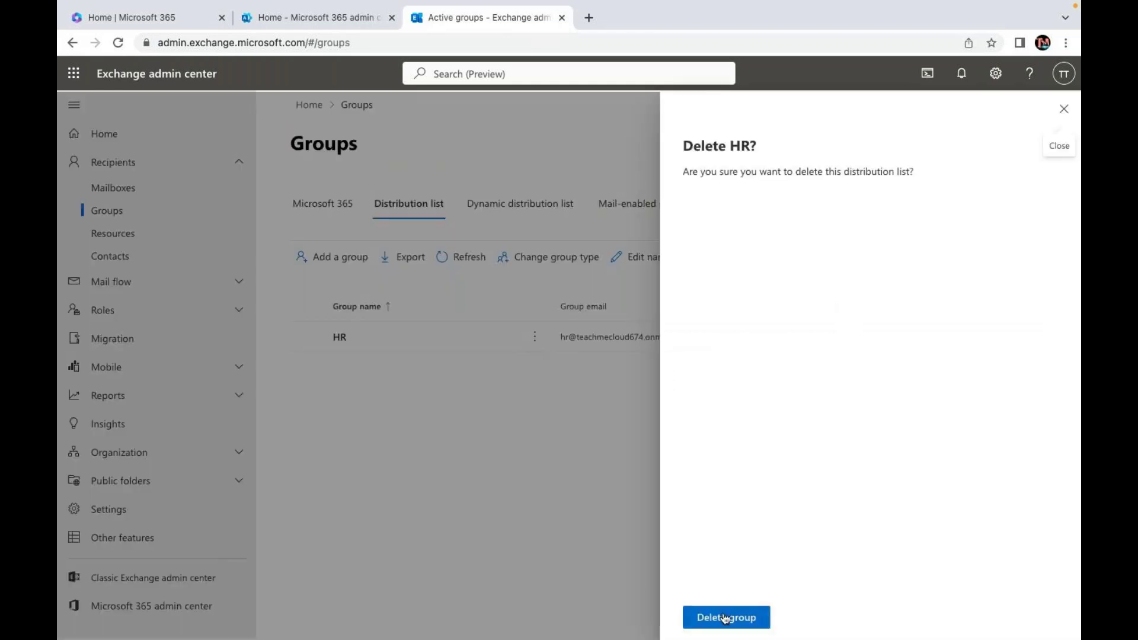
left_click(724, 617)
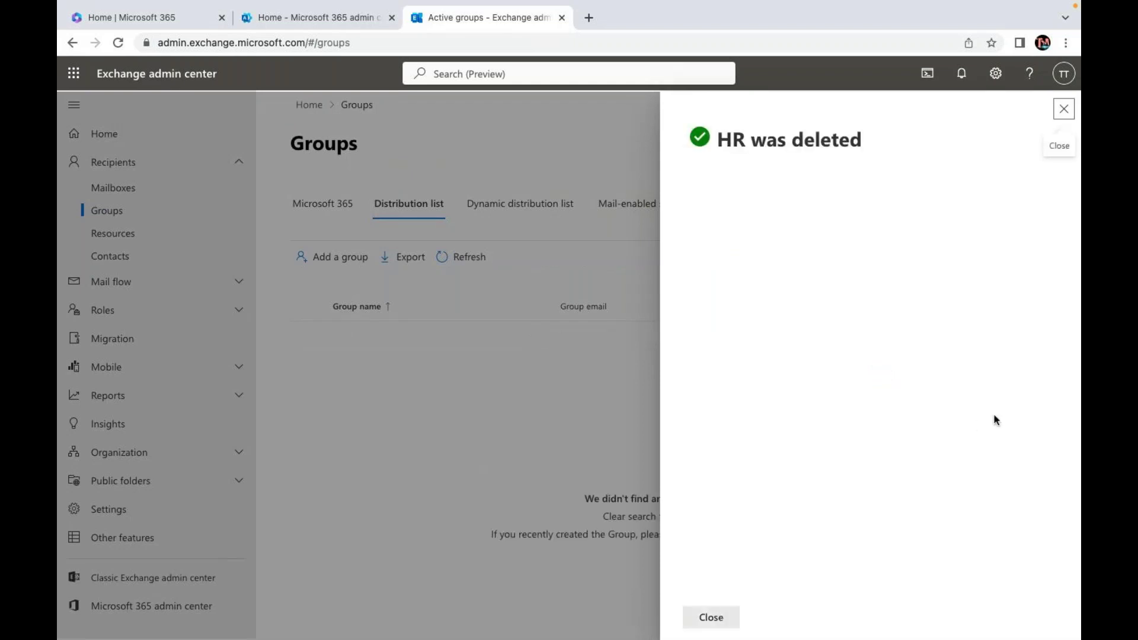
left_click(1066, 109)
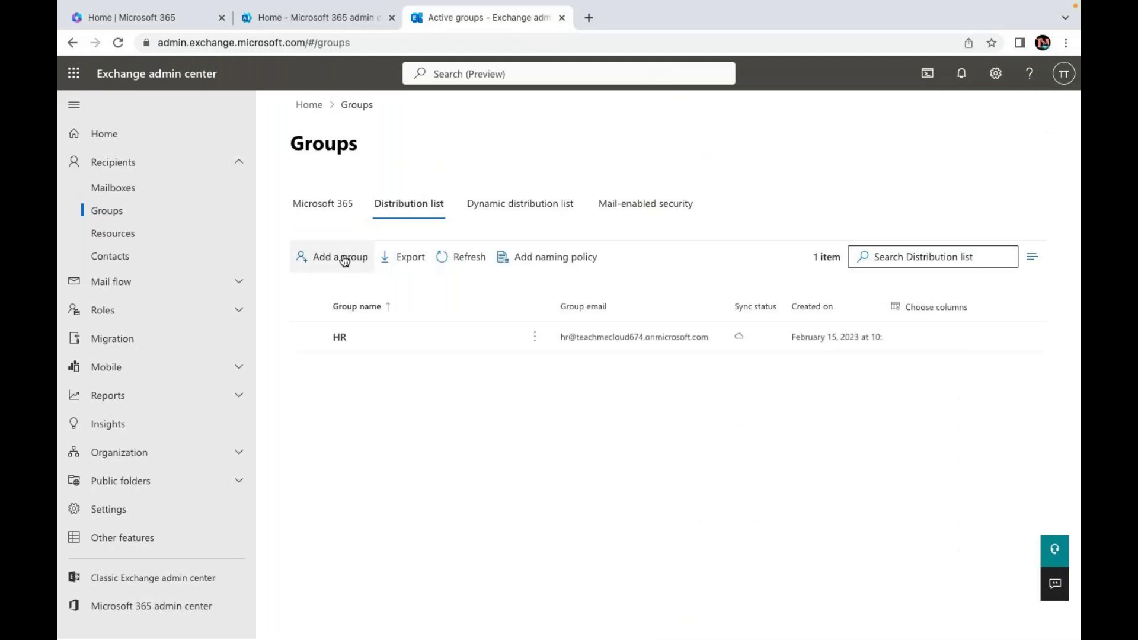
Refresh the groups list until HR no longer appears.
left_click(462, 259)
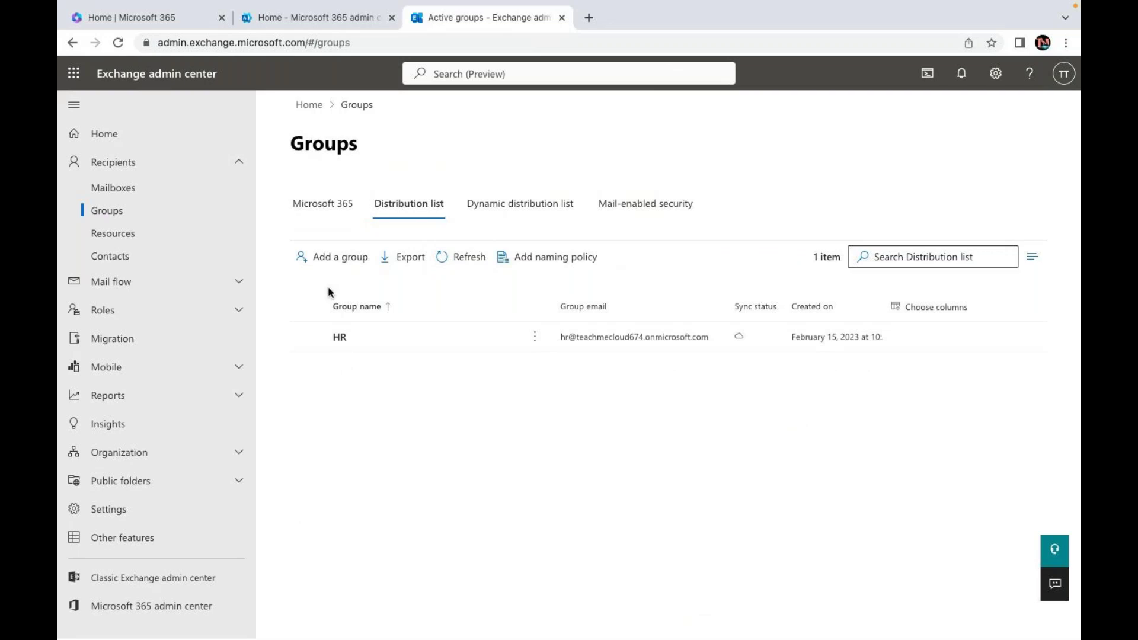
left_click(466, 268)
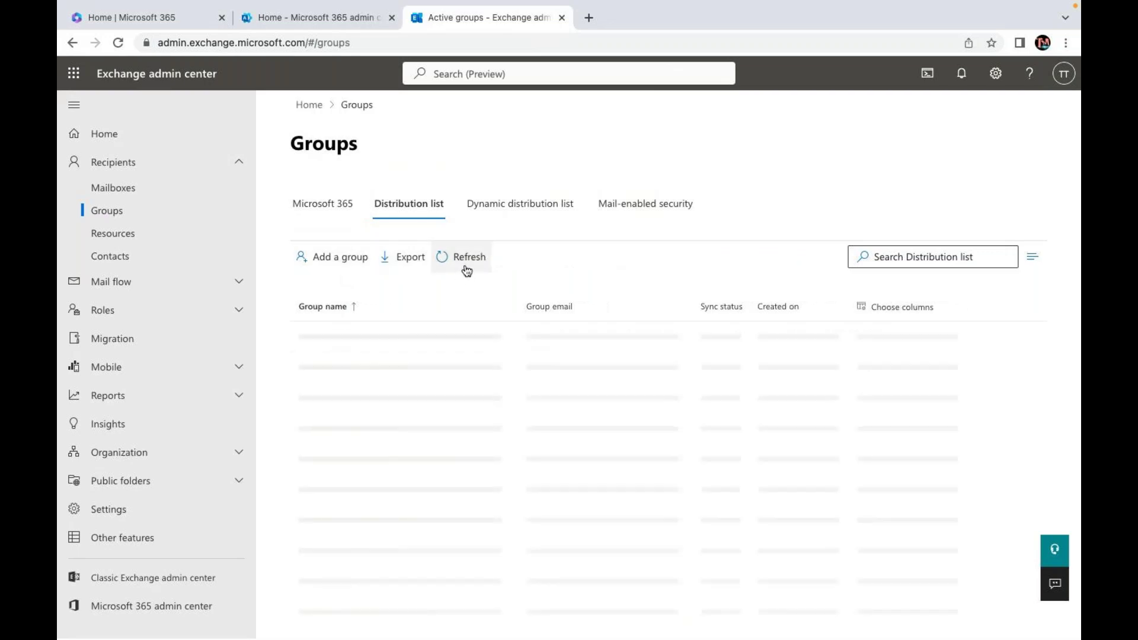
left_click(467, 268)
left_click(467, 268)
Add a Distribution group named hr and continue past Basics to the owners step.
left_click(333, 257)
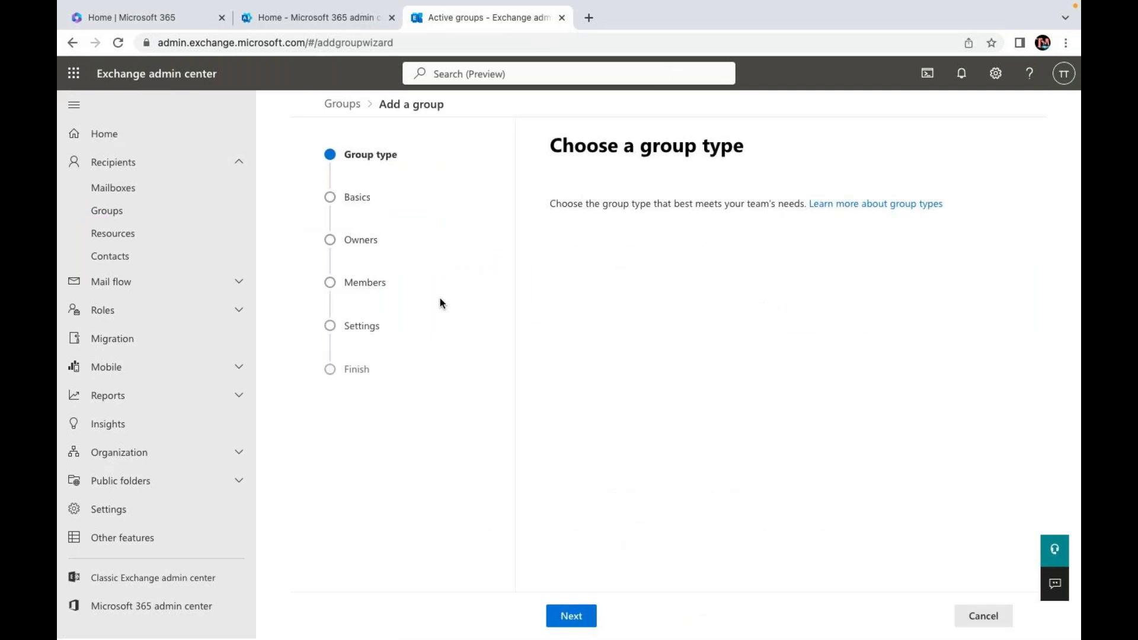
left_click(585, 336)
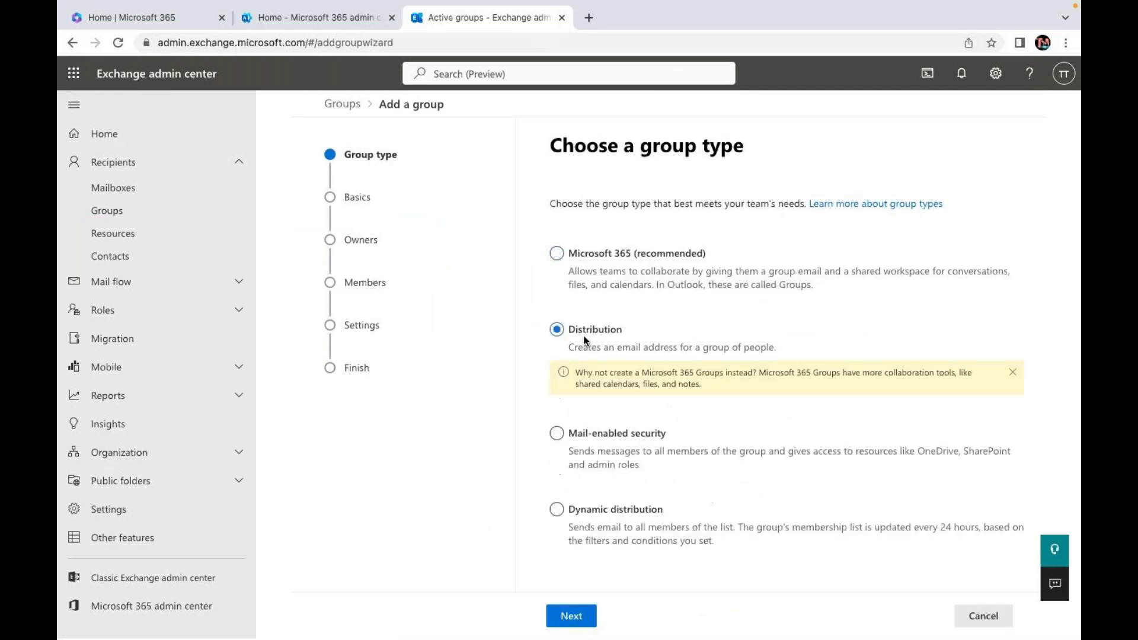
left_click(586, 621)
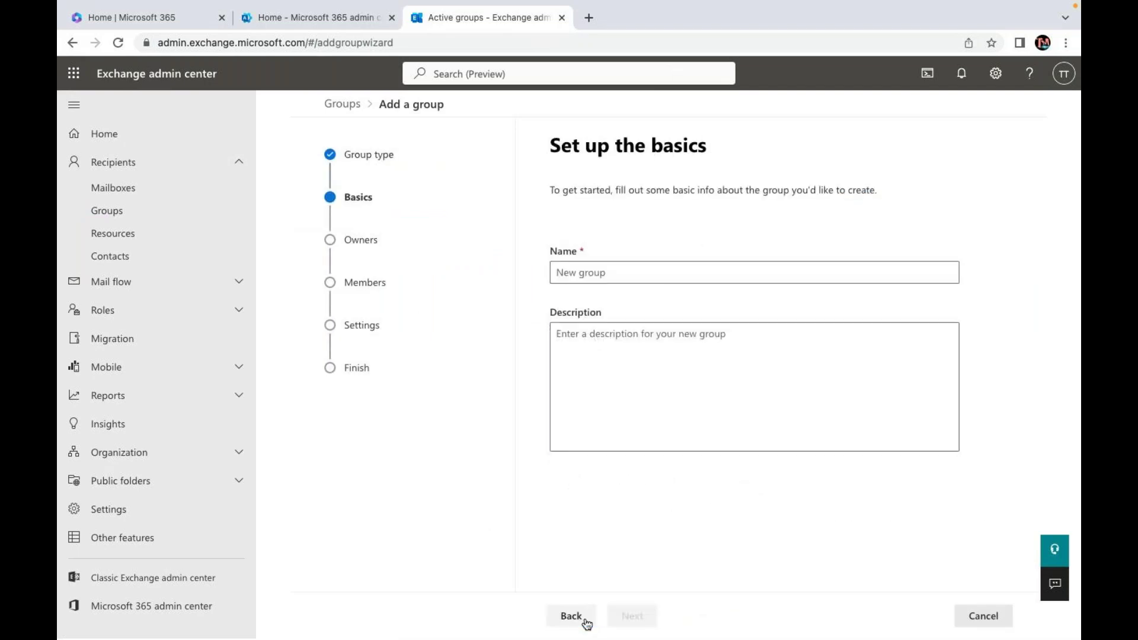
left_click(635, 272)
type("hr")
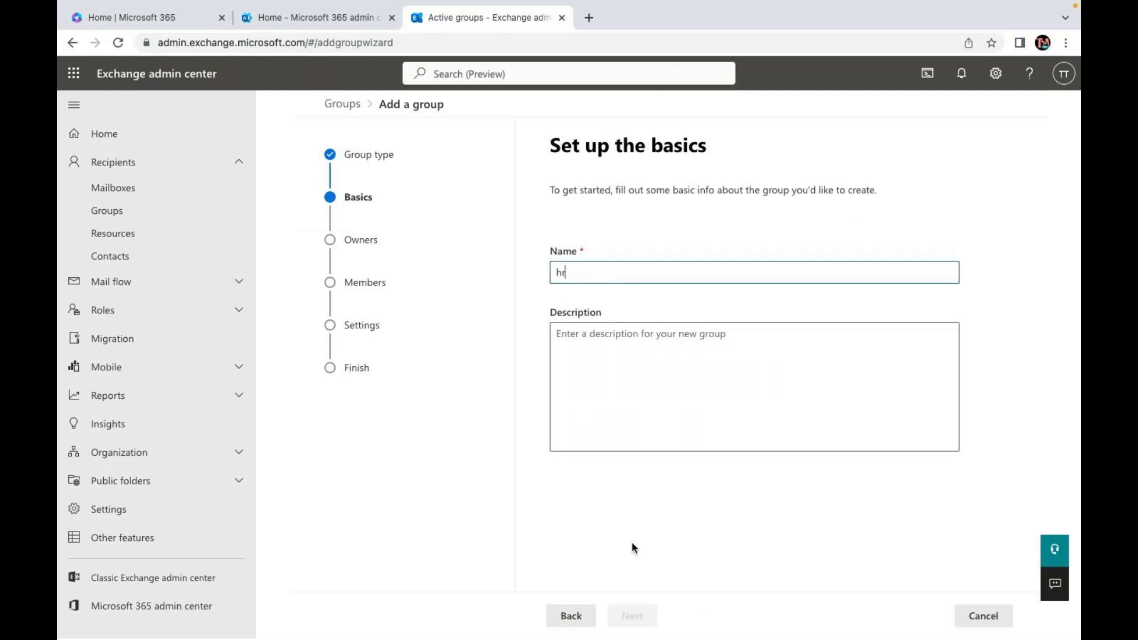
left_click(632, 542)
left_click(648, 615)
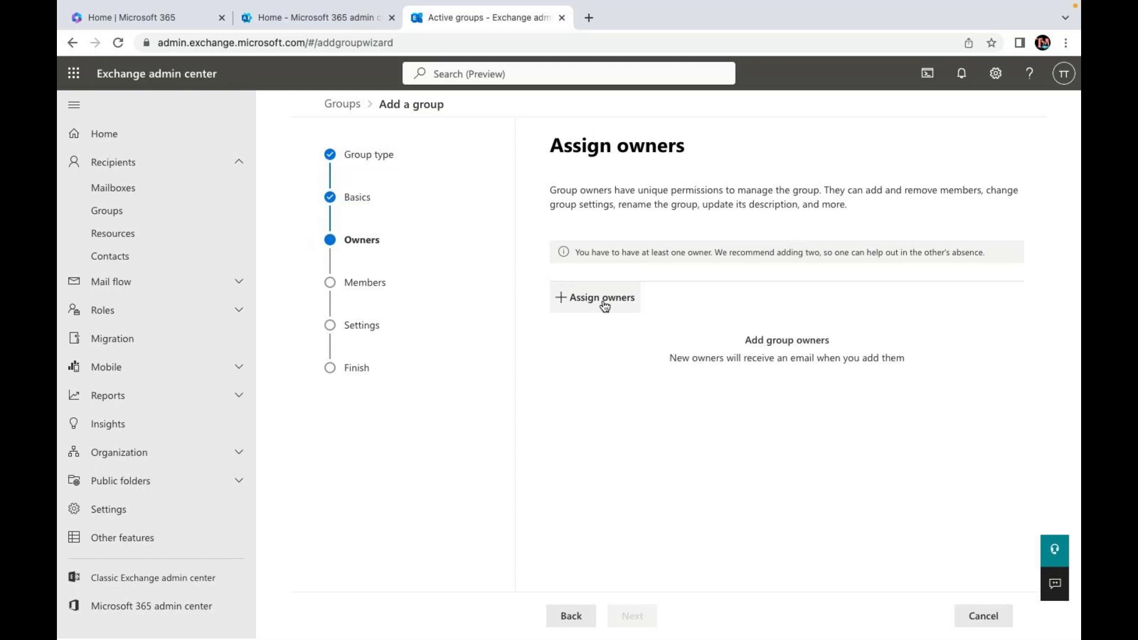
Assign gcp as the group's owner and continue to the members step.
left_click(593, 301)
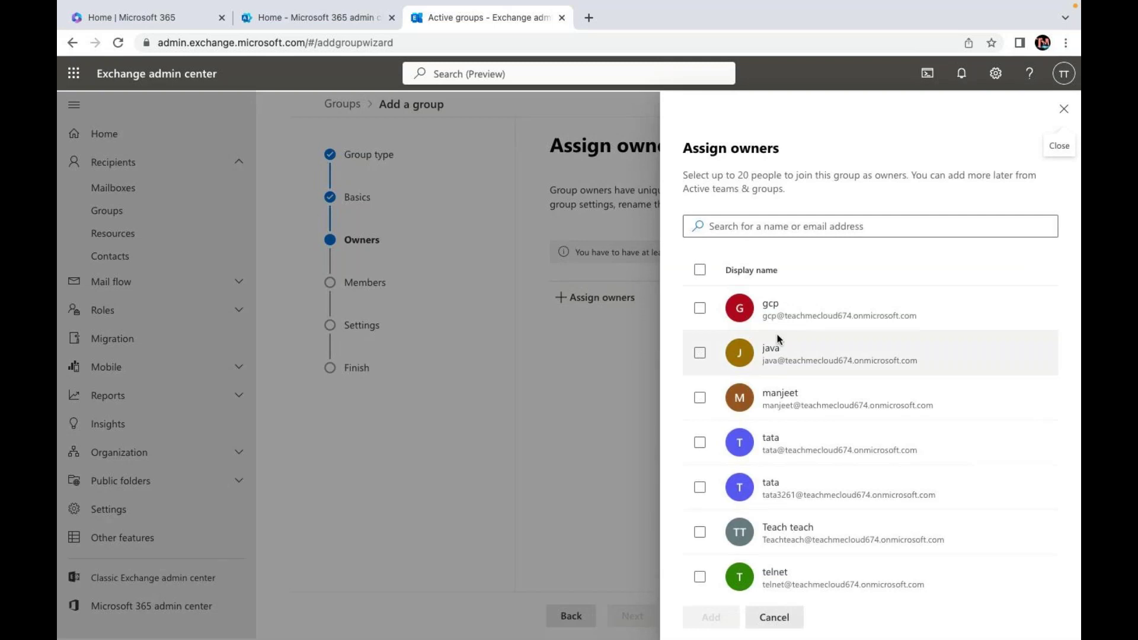
scroll(792, 429, "down", 1)
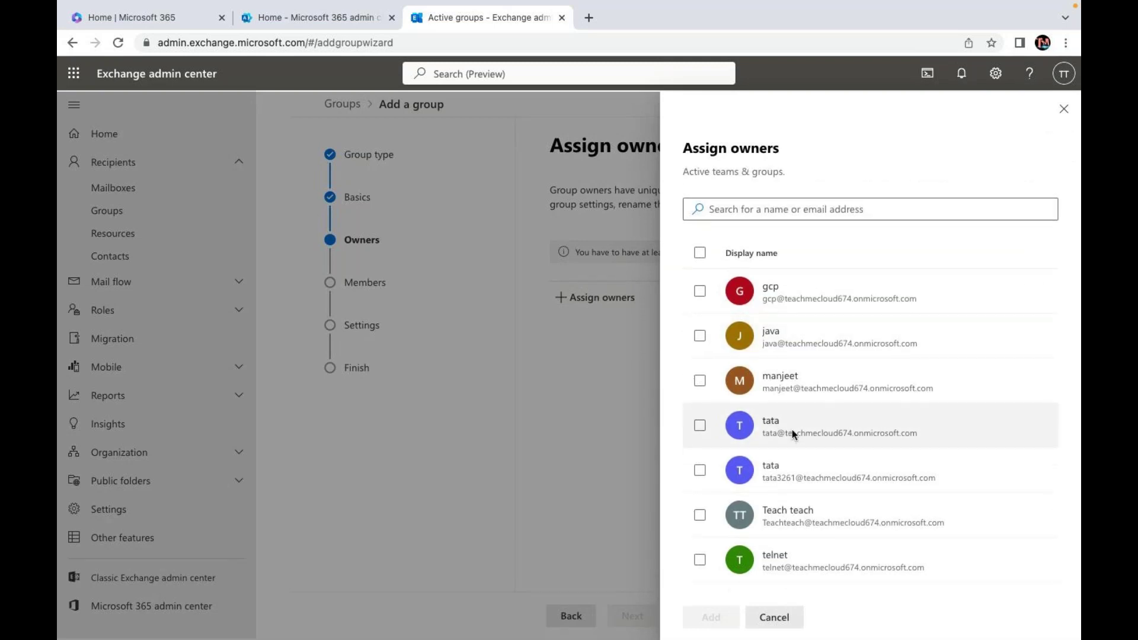
scroll(792, 430, "up", 1)
scroll(792, 429, "down", 1)
left_click(701, 292)
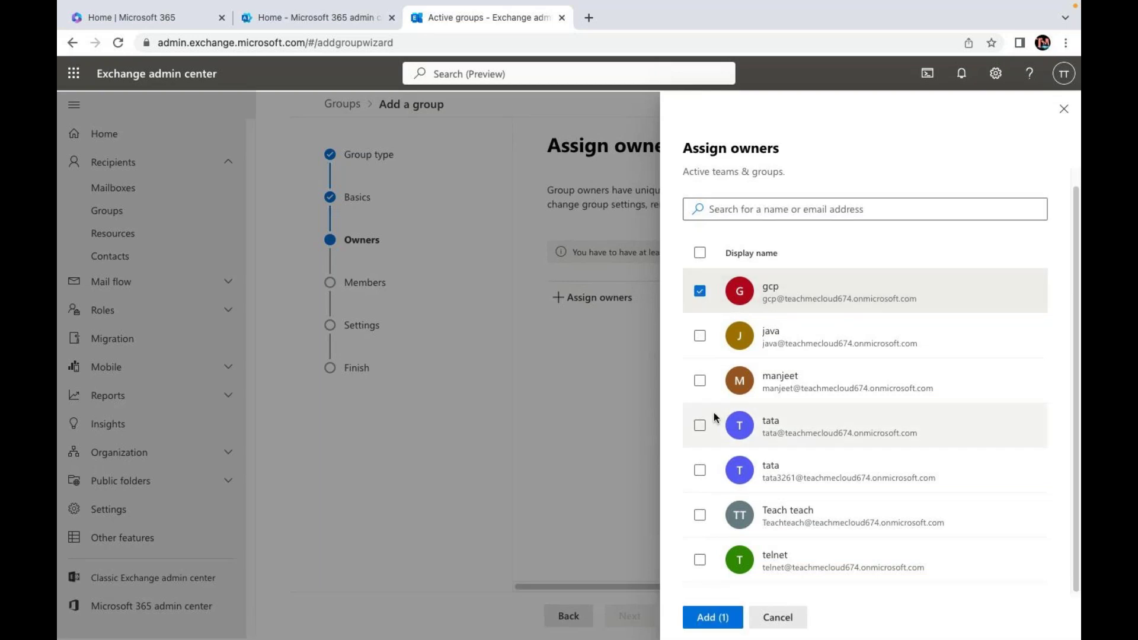
left_click(716, 619)
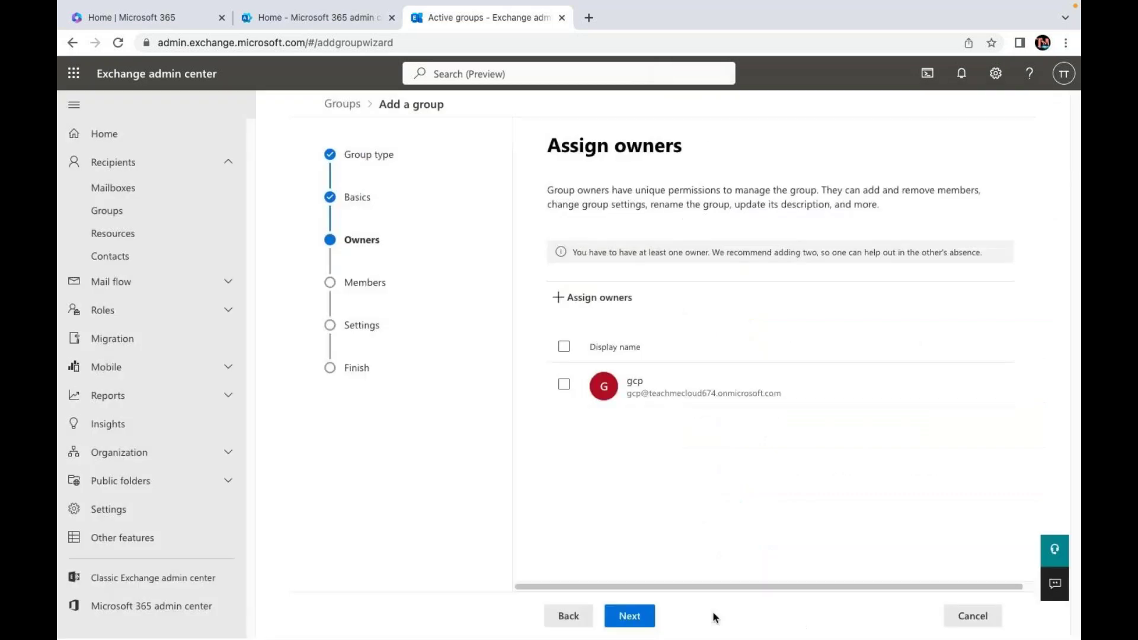
left_click(634, 619)
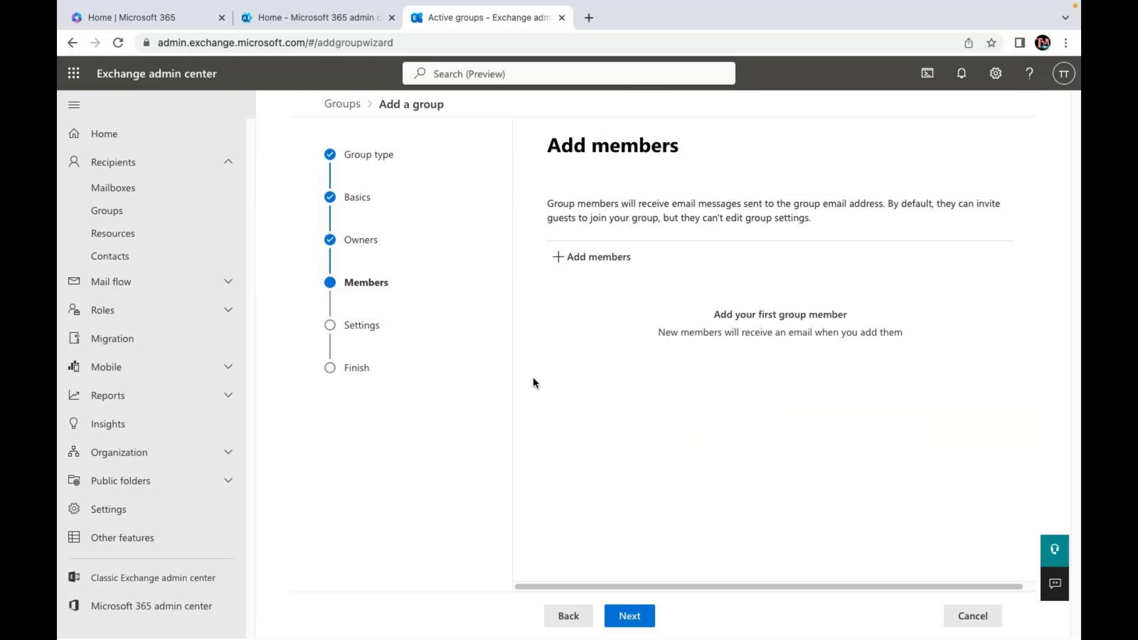
Add gcp, java and the two tata mailboxes as members, then go to Edit settings.
left_click(592, 260)
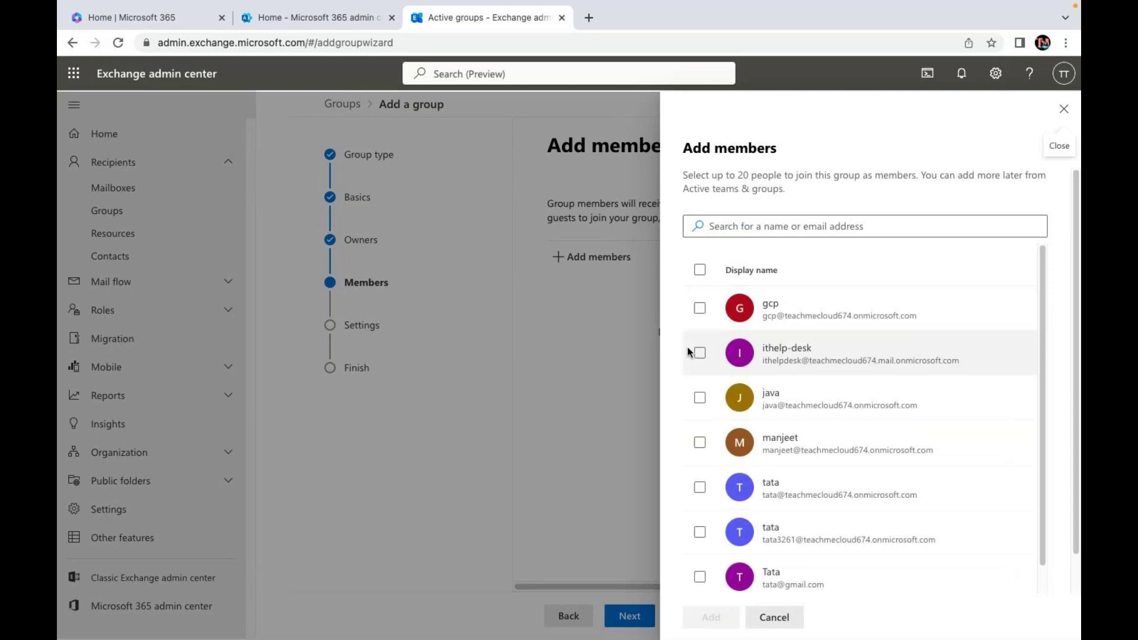
left_click(700, 309)
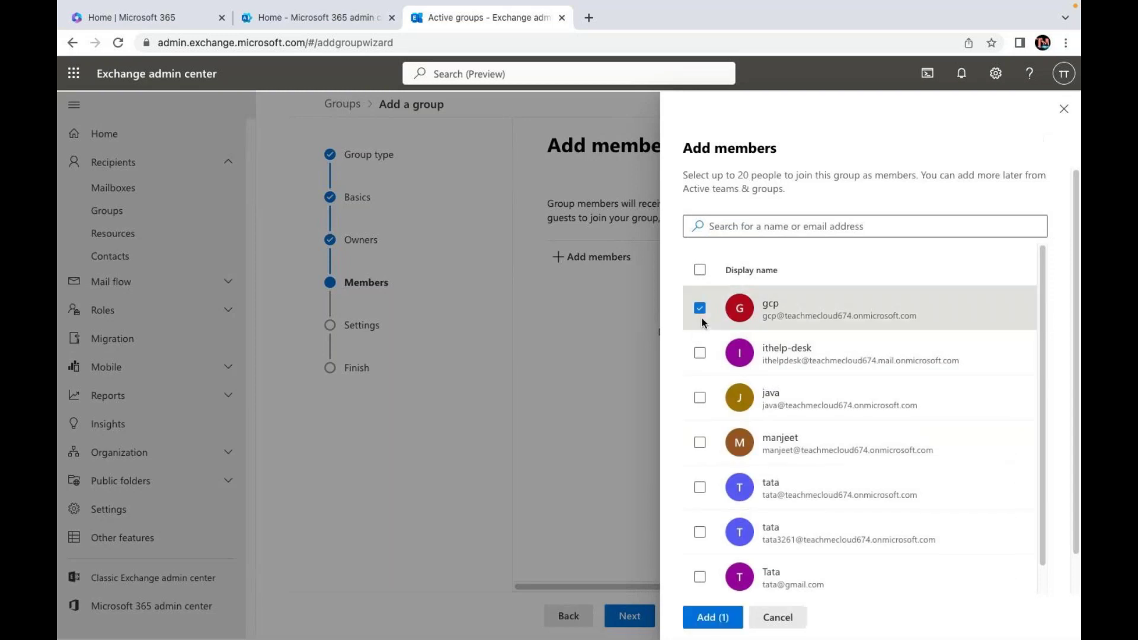
left_click(701, 398)
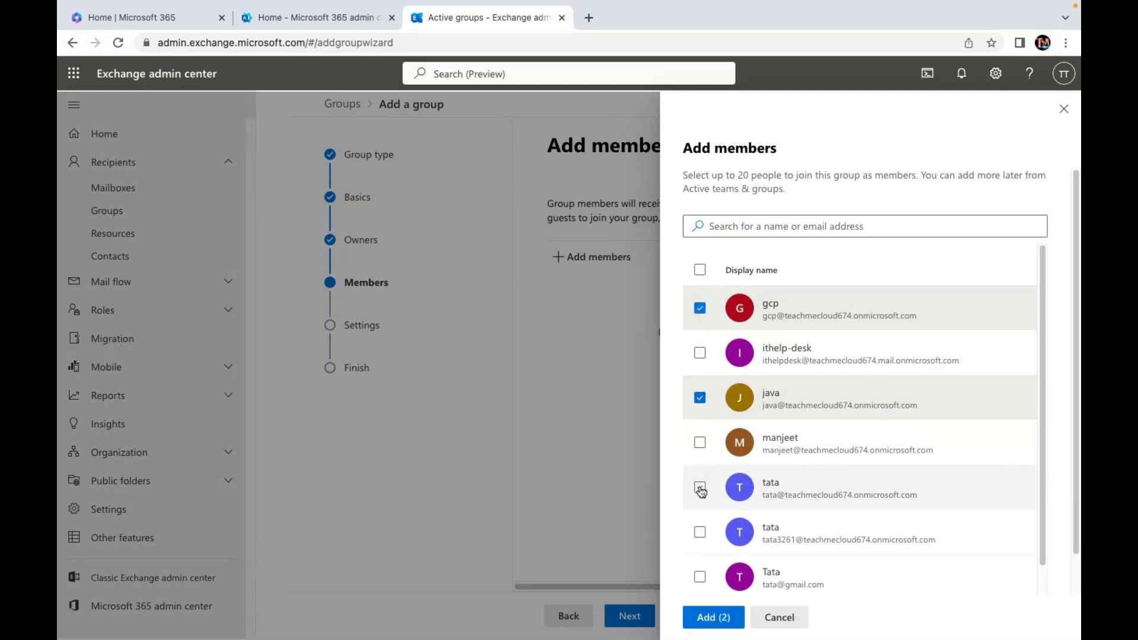
left_click(701, 488)
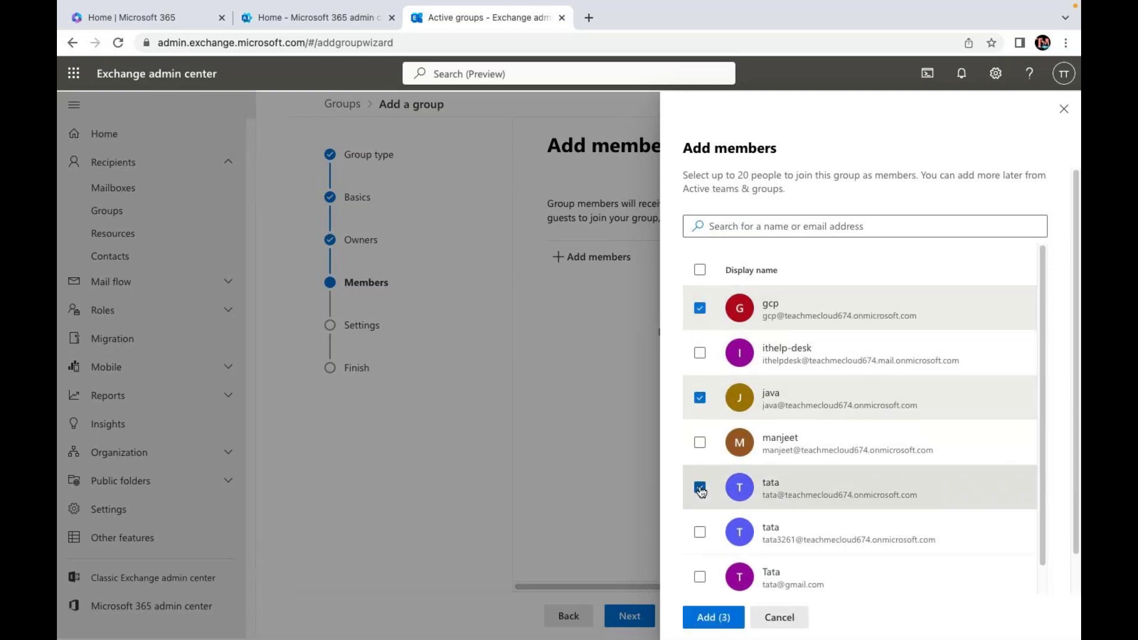
left_click(700, 531)
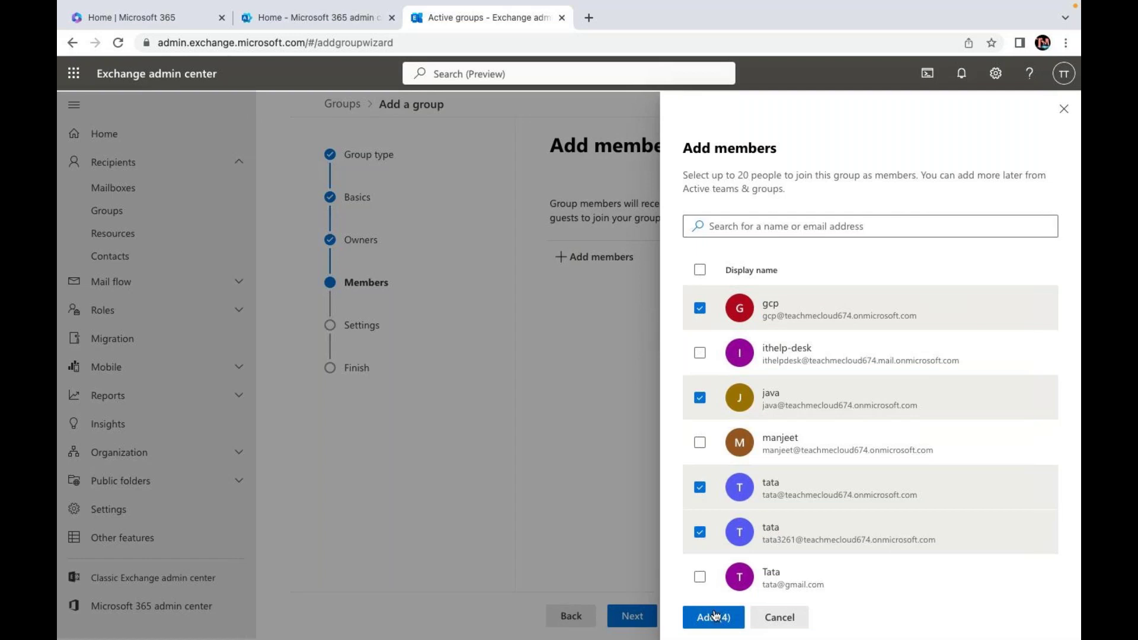
left_click(714, 618)
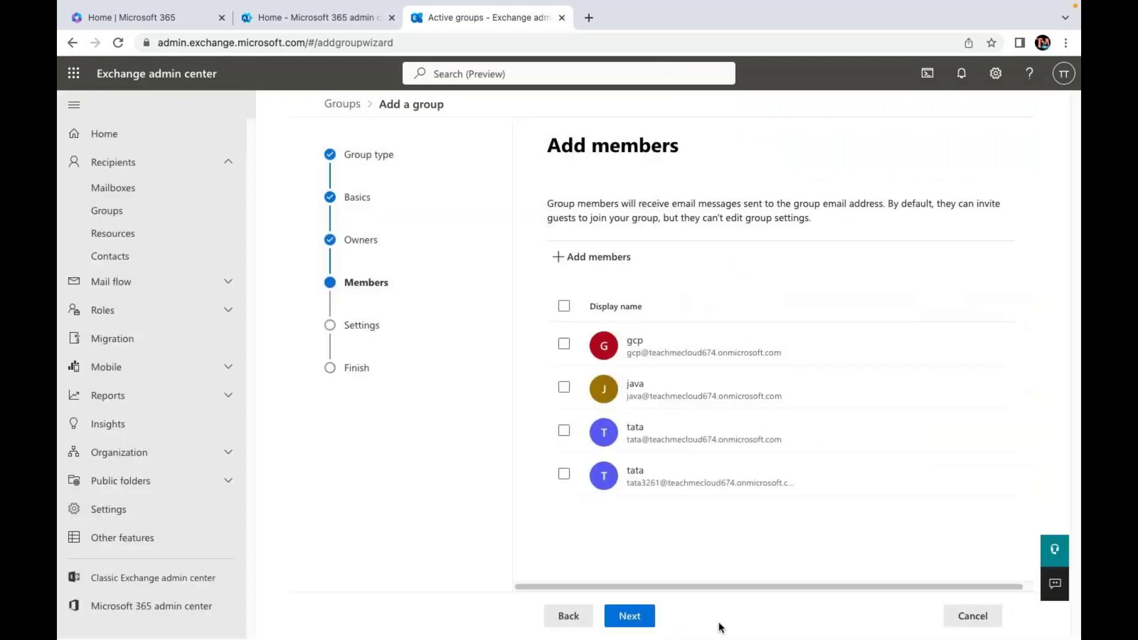
left_click(639, 615)
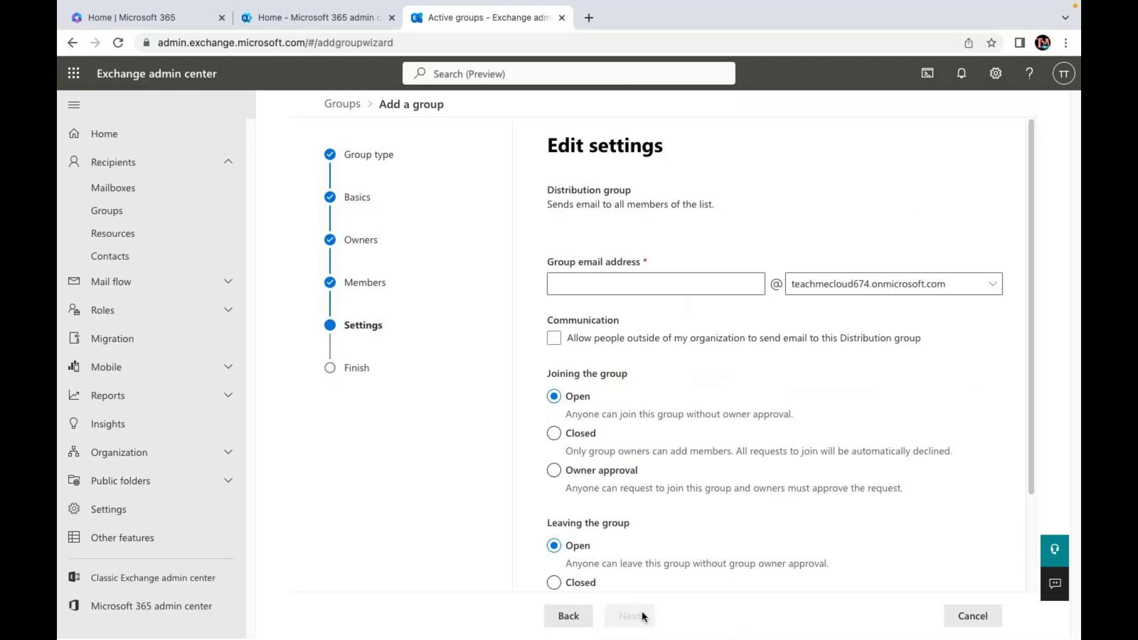
Set the group email address to hr and leave outside senders disallowed.
left_click(664, 284)
type("hr")
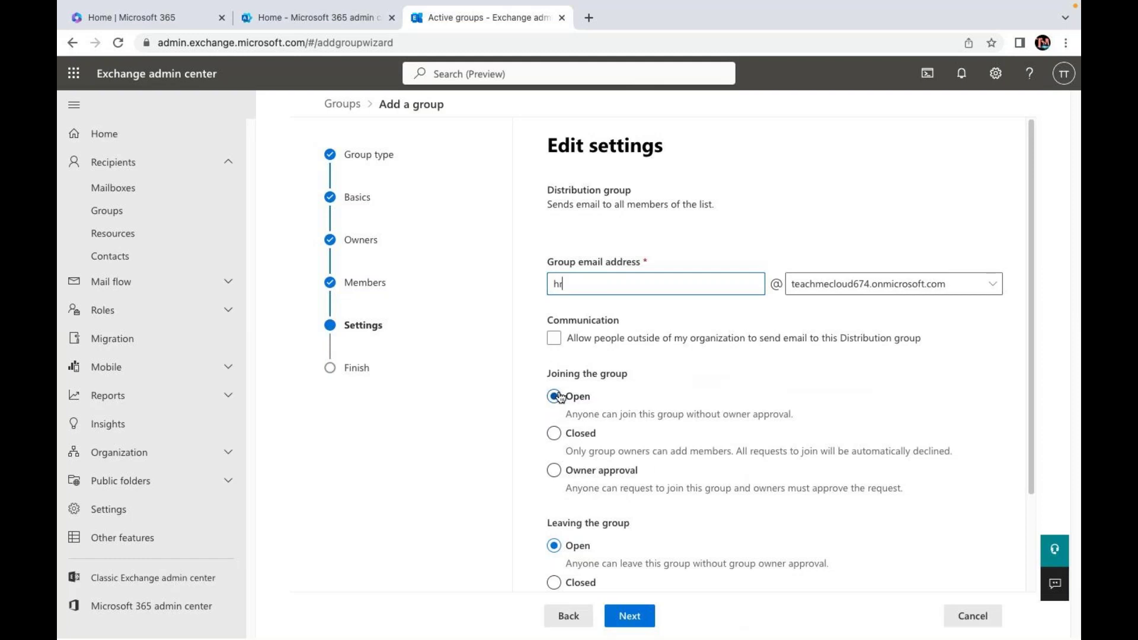
scroll(689, 371, "down", 2)
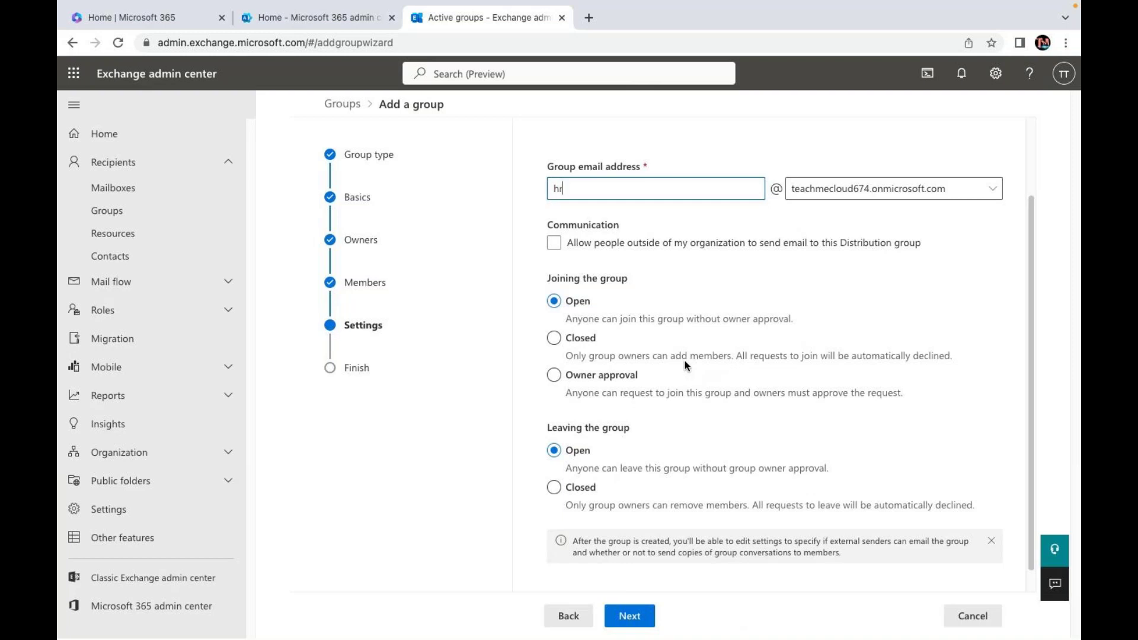
left_click(553, 245)
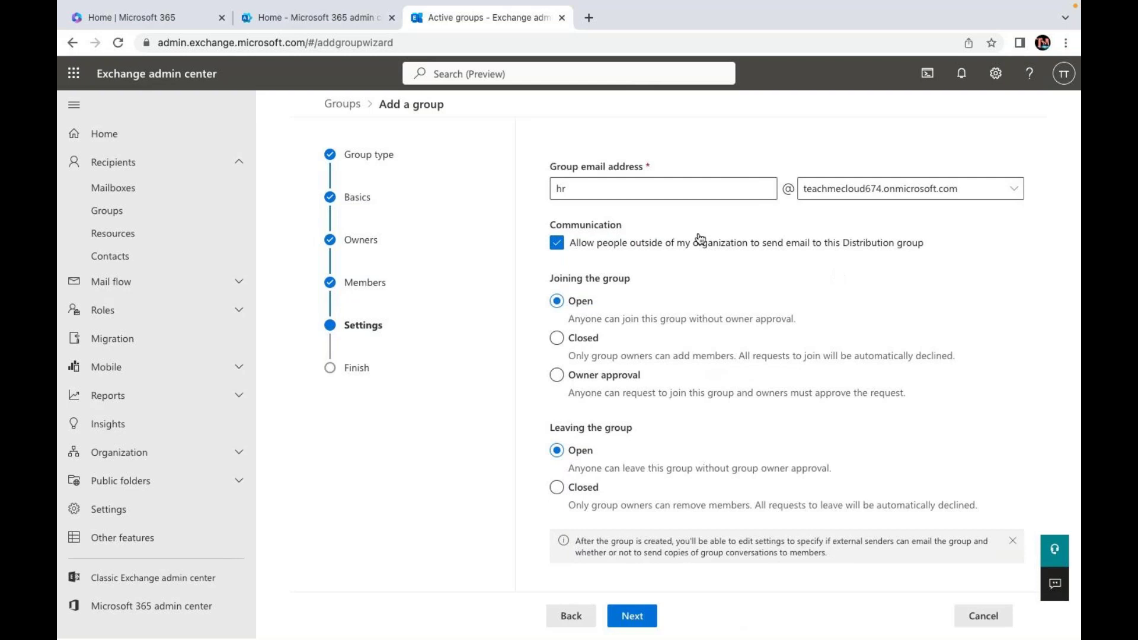
left_click(558, 243)
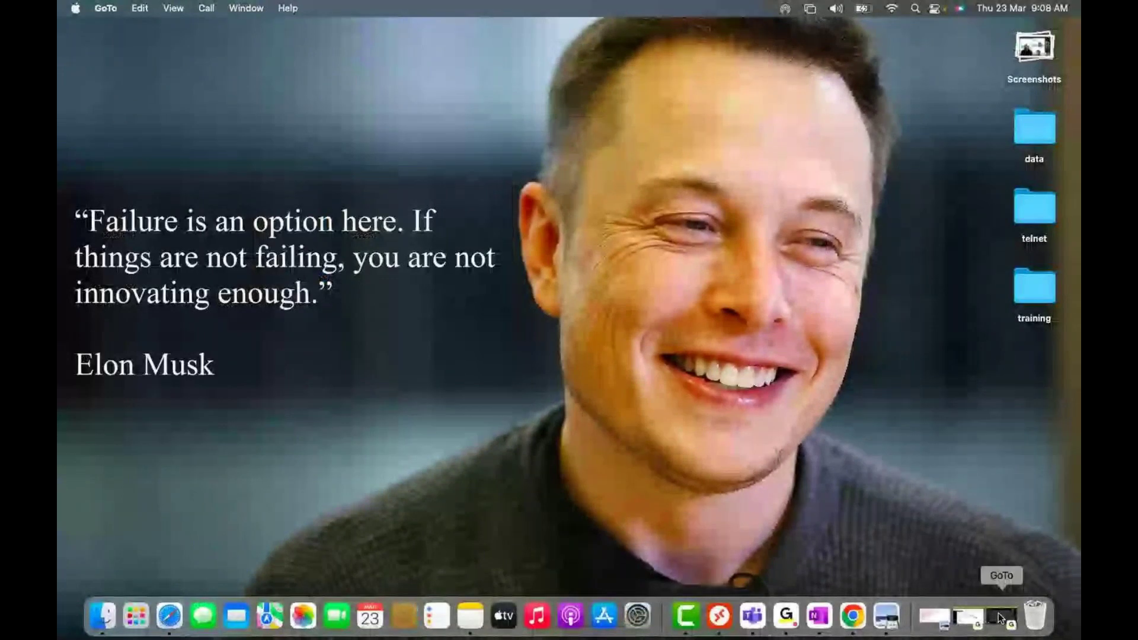
Restore the minimized Chrome window from the Dock.
left_click(1002, 618)
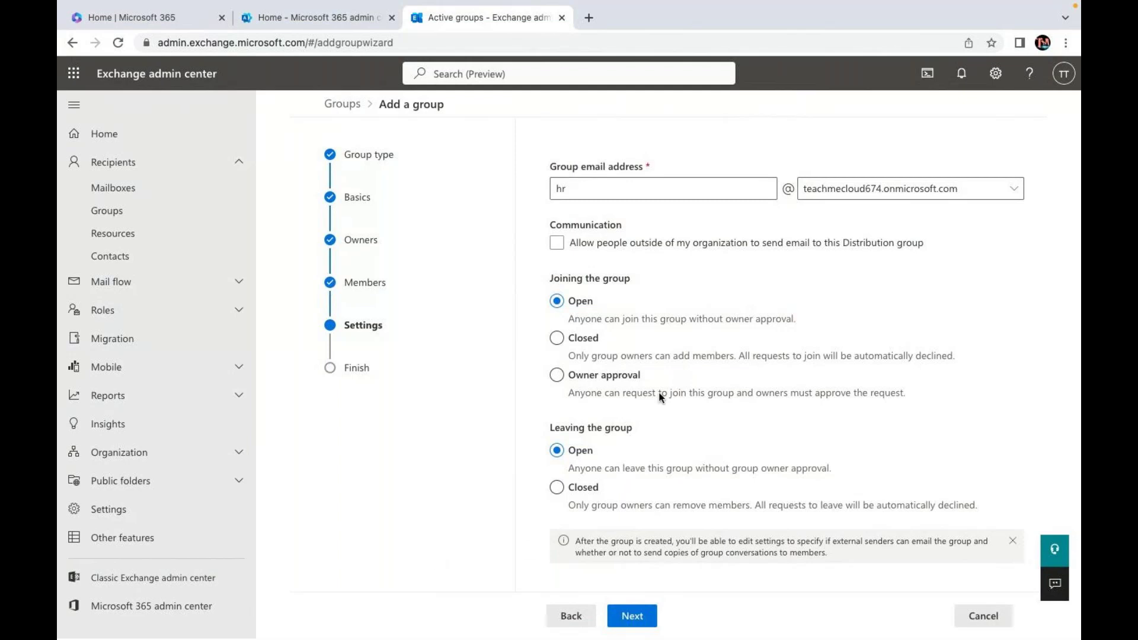
scroll(660, 394, "down", 1)
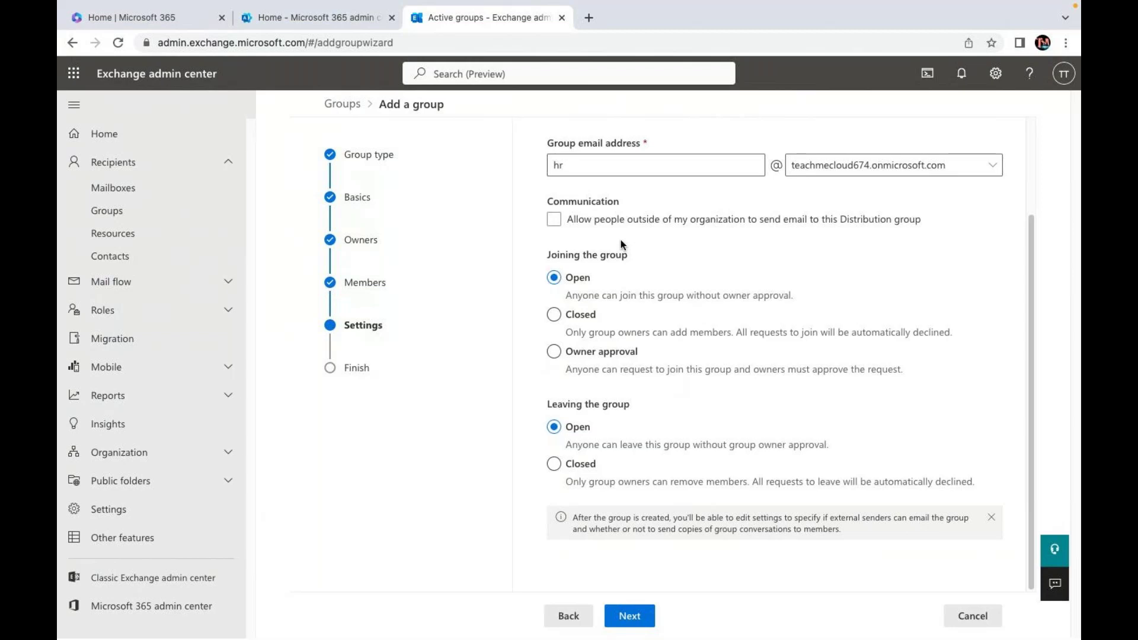
Finish creating the hr distribution group and open a new Chrome tab.
left_click(632, 617)
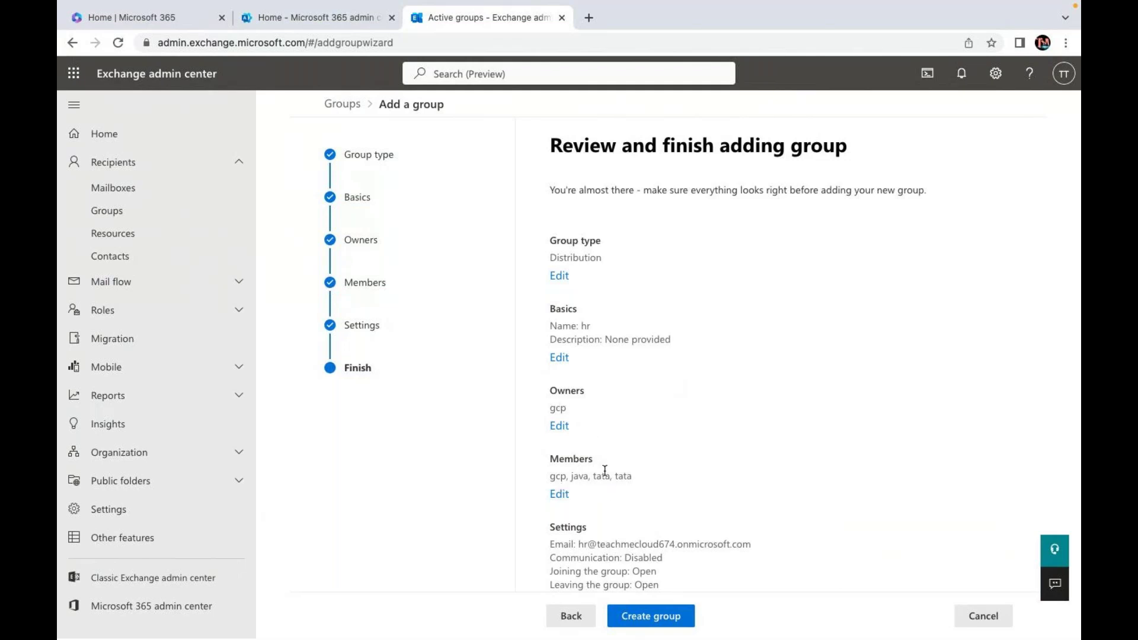
left_click(626, 620)
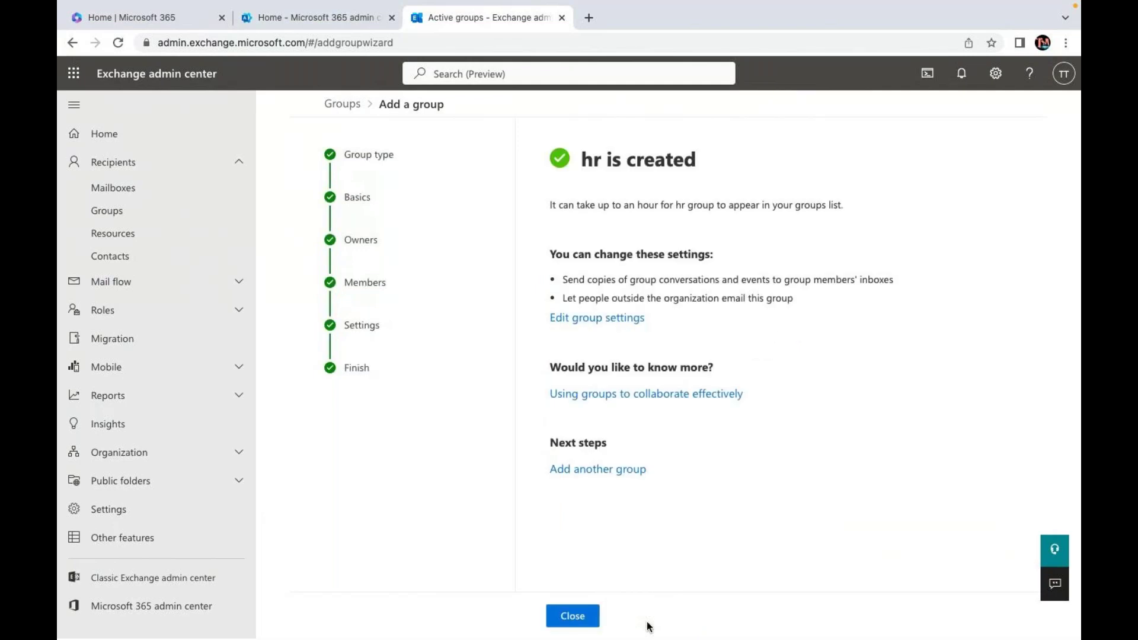
left_click(581, 626)
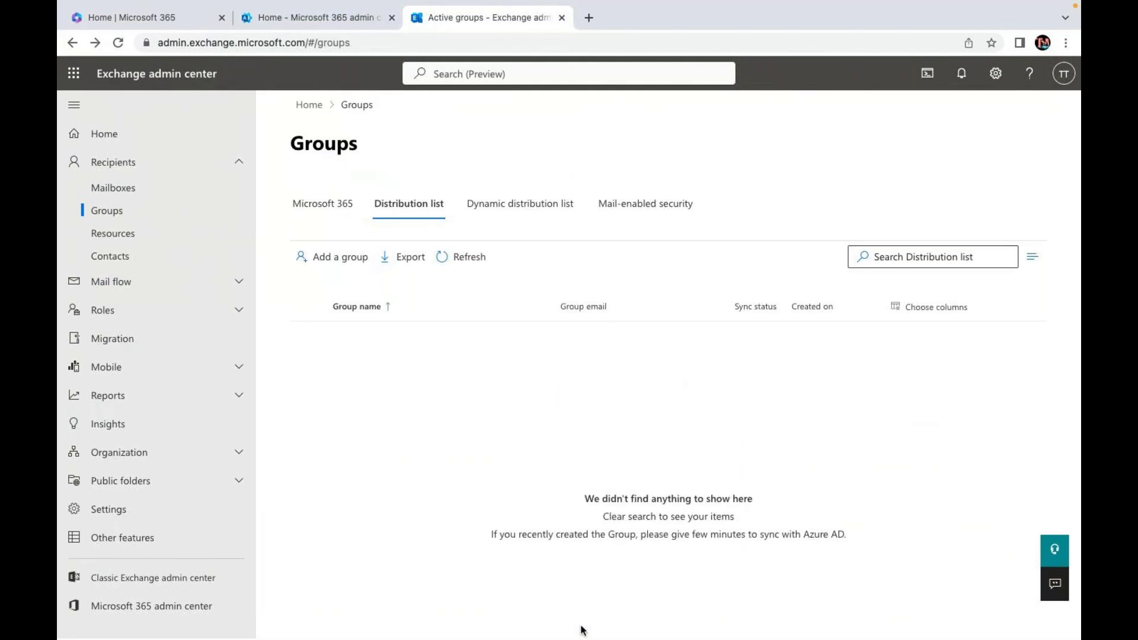
left_click(589, 18)
left_click(1065, 44)
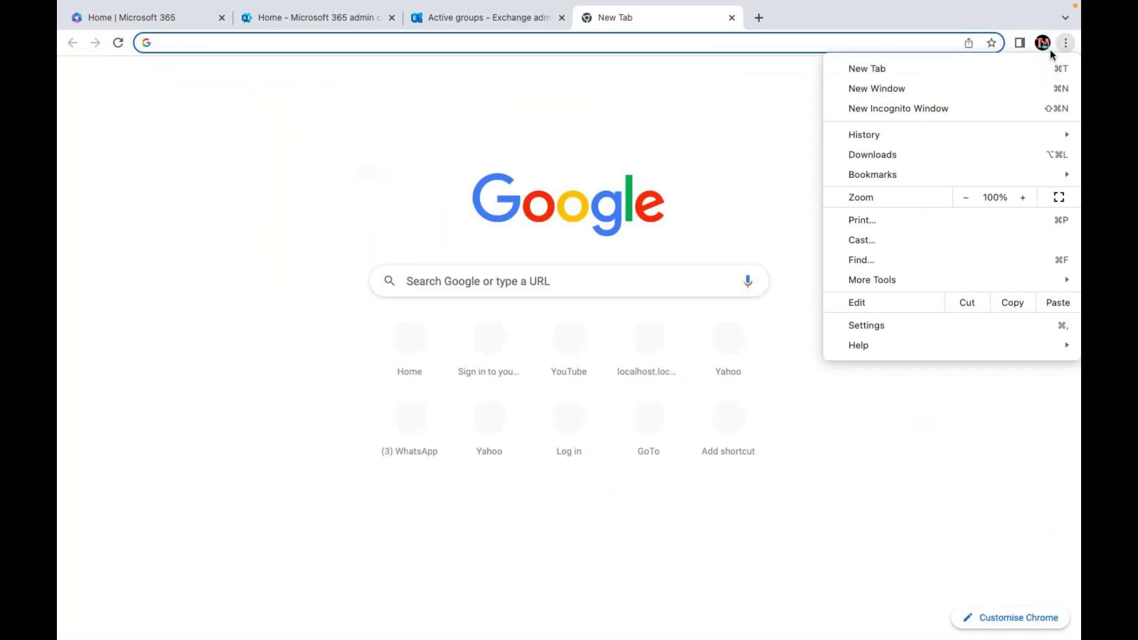
Open an Incognito window to portal.office.com.
left_click(913, 108)
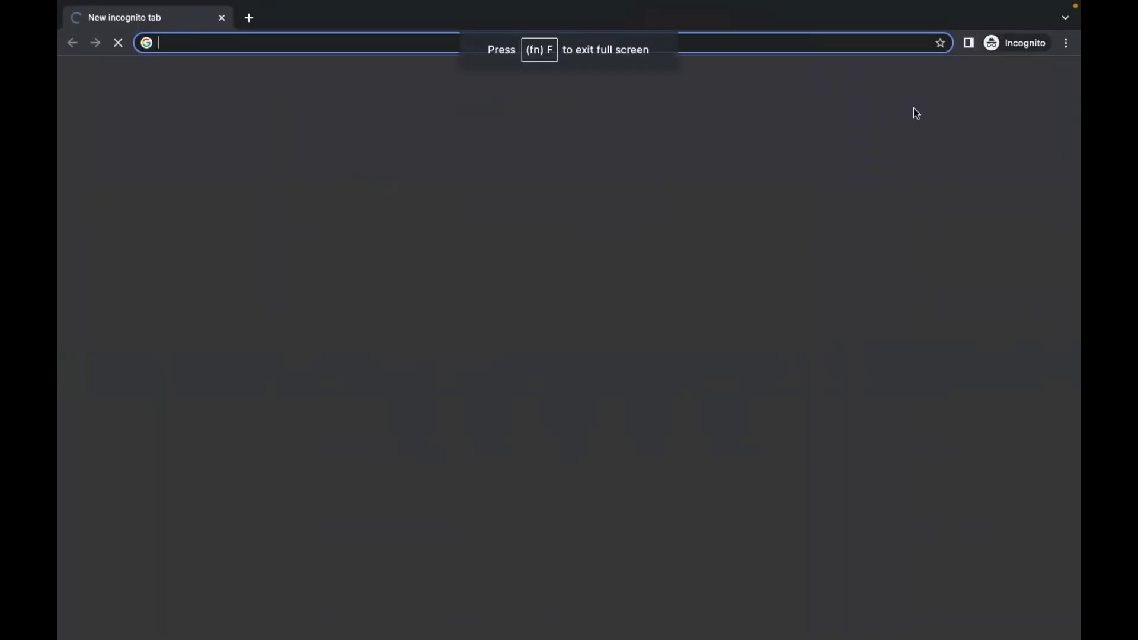
type("porta")
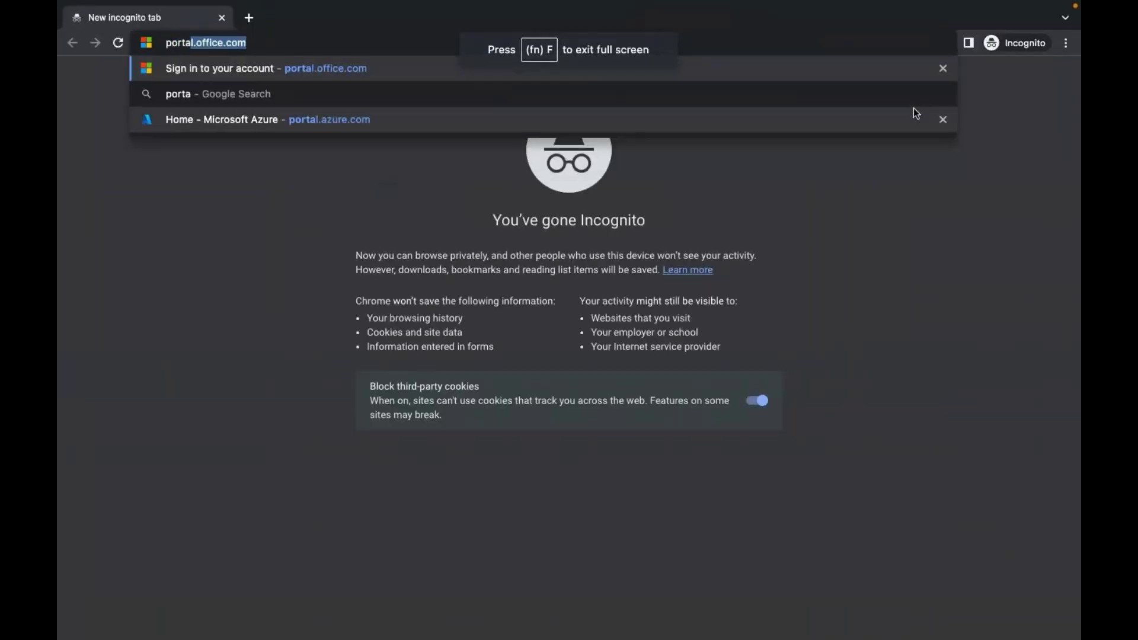
type("l.of")
key("Return")
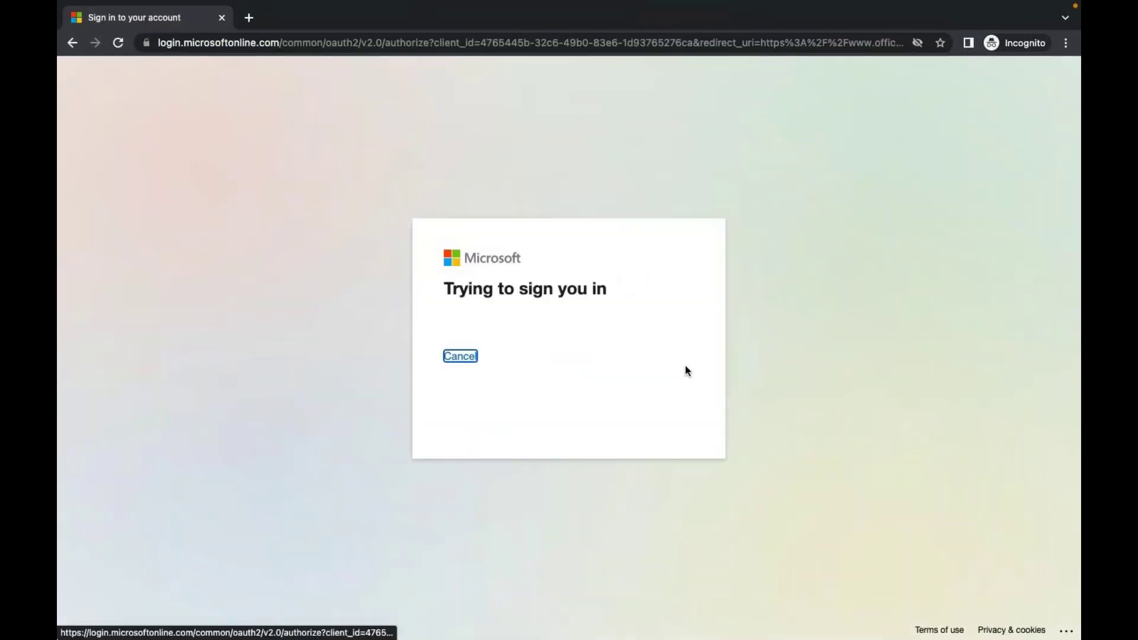
Back in the main browser, go to Active users in Microsoft 365 admin center.
key("super+grave")
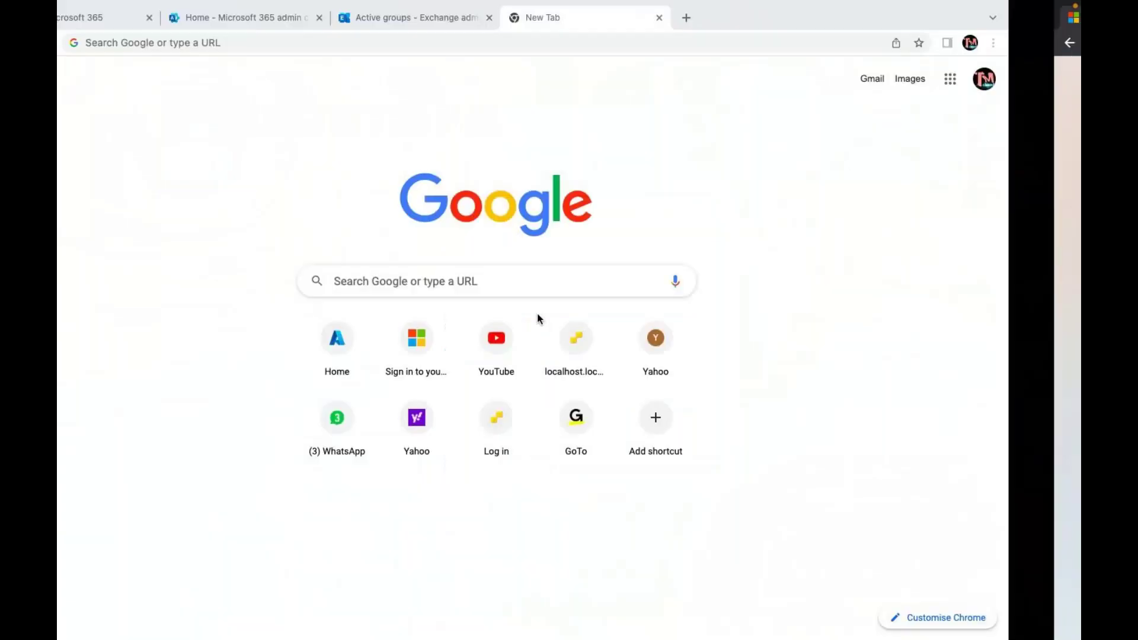
left_click(474, 15)
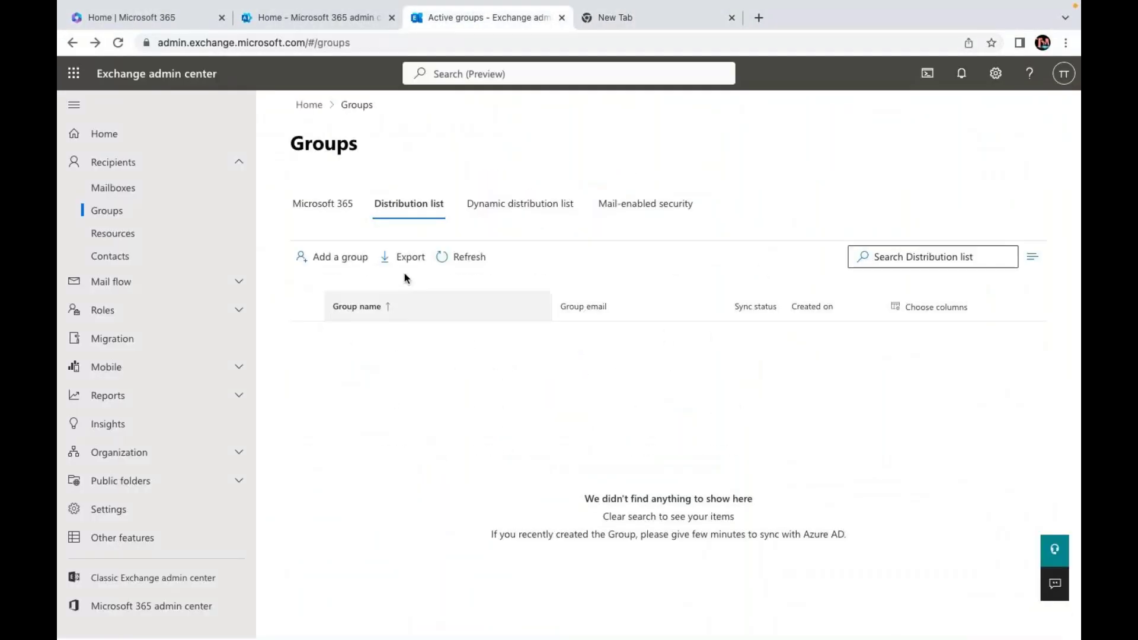
left_click(306, 55)
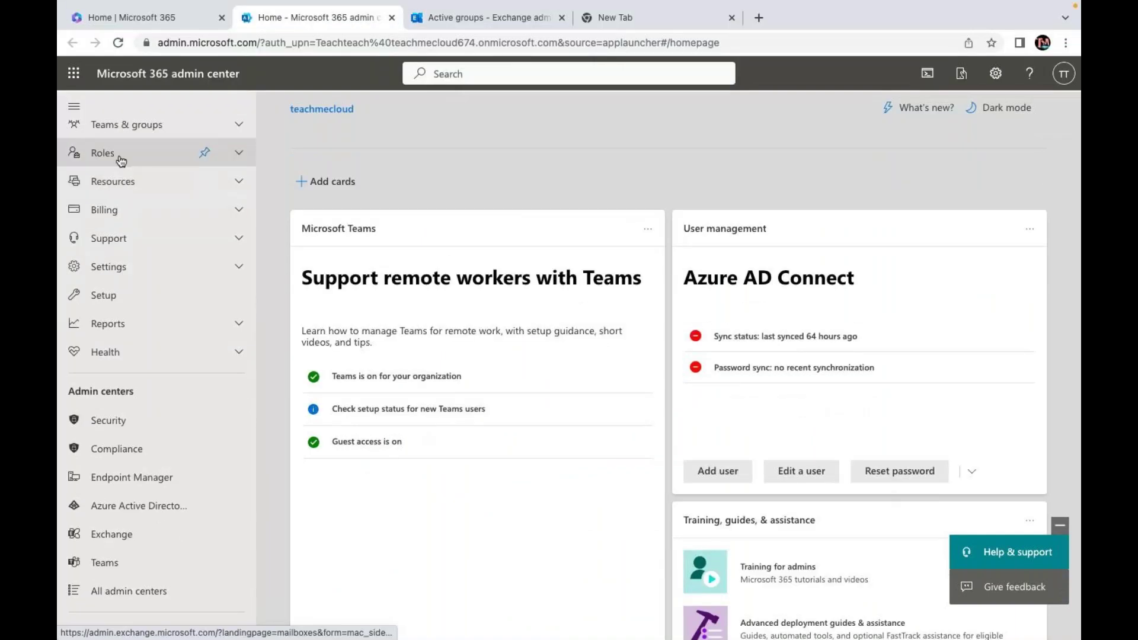
scroll(120, 161, "up", 2)
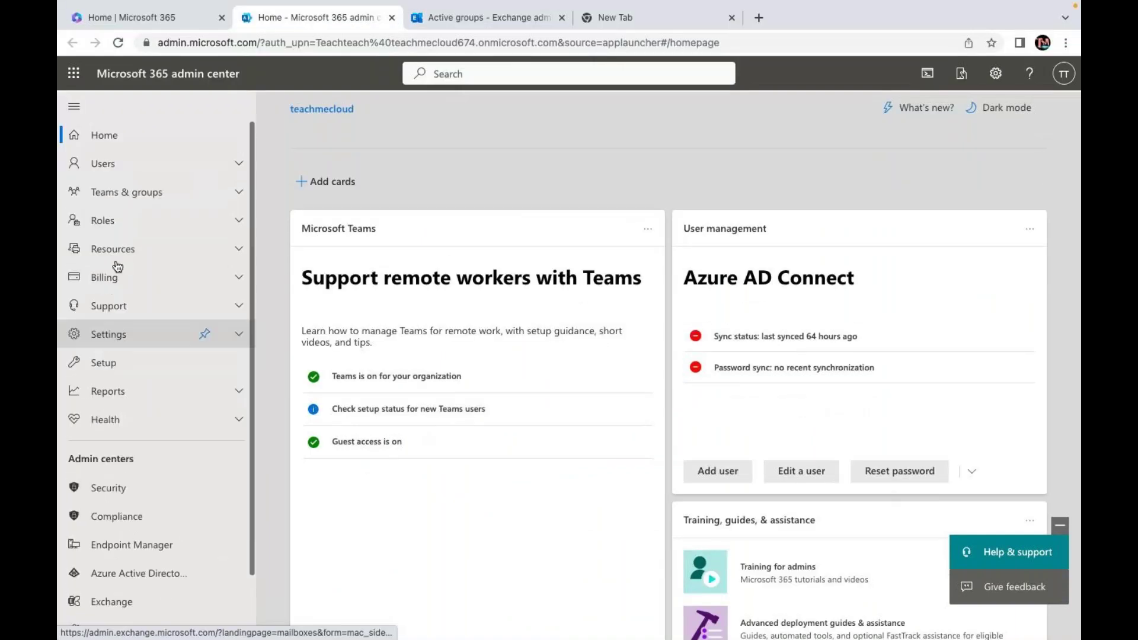
left_click(139, 172)
left_click(128, 191)
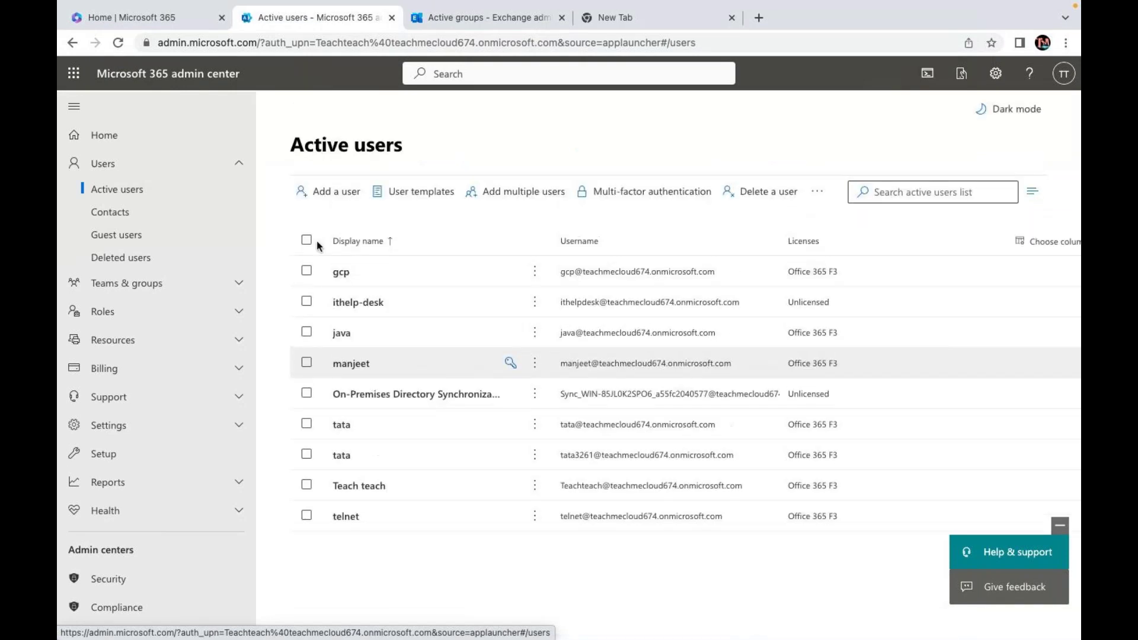
Copy the gcp user's username address and paste it into the Incognito sign-in page.
left_click(344, 274)
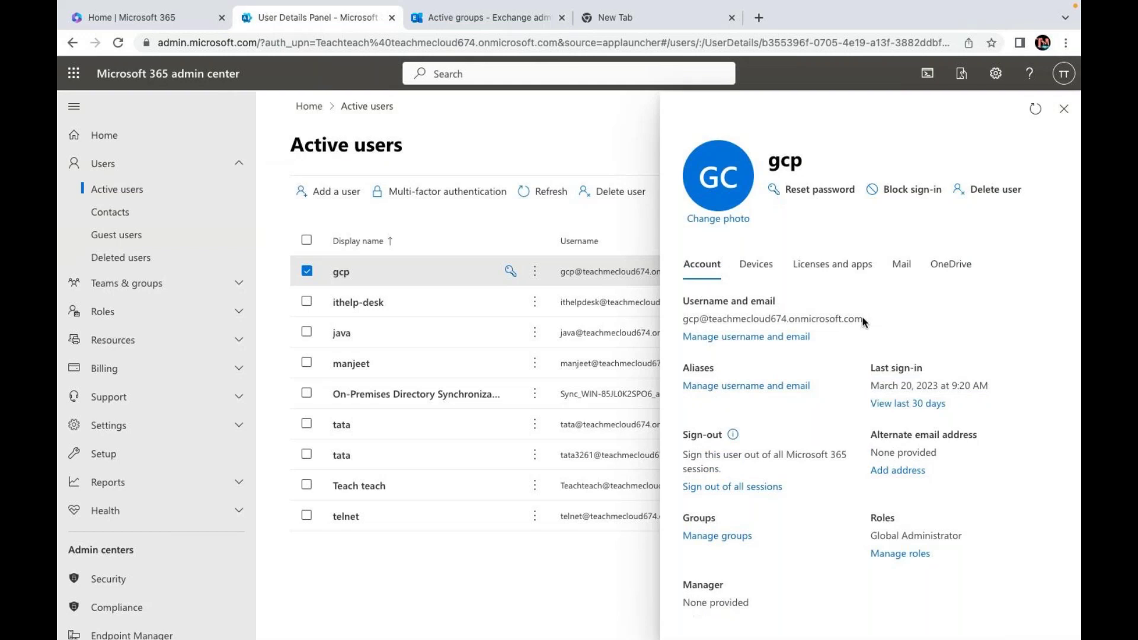
left_click_drag(866, 320, 716, 313)
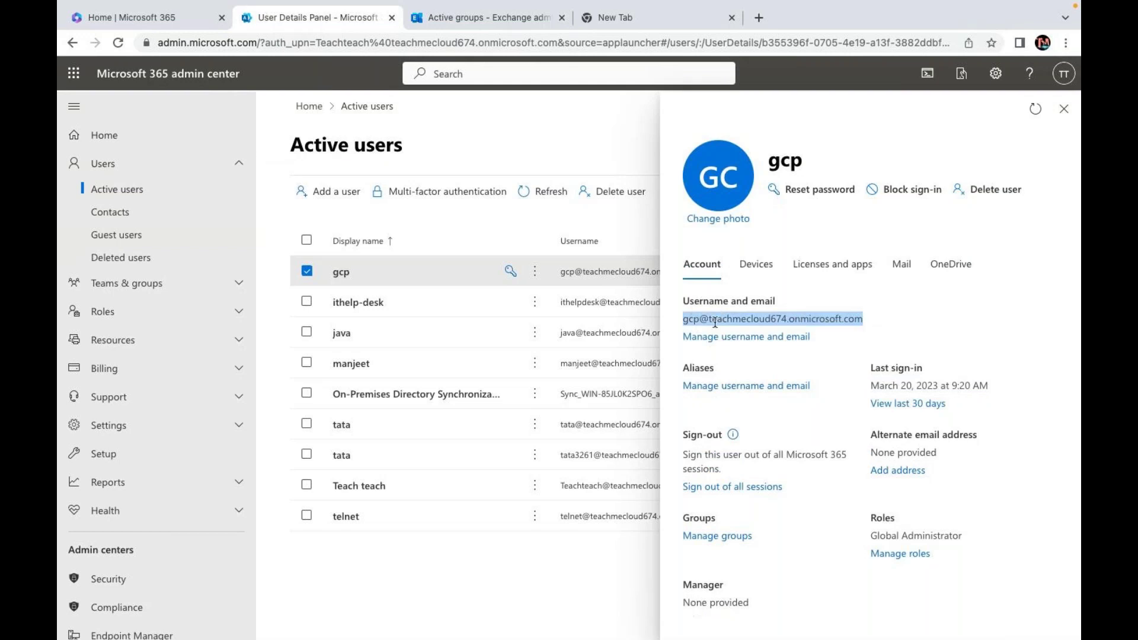
right_click(716, 323)
left_click(742, 350)
key("super+grave")
key("super+v")
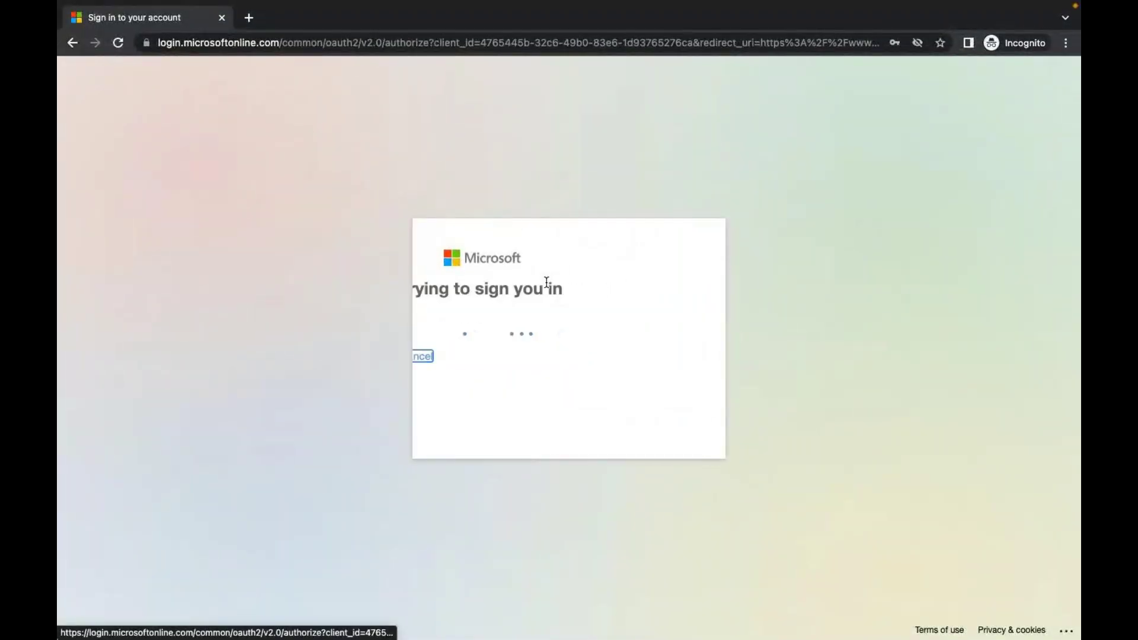
Enter and submit the gcp account password, re-entering it when asked.
type("****")
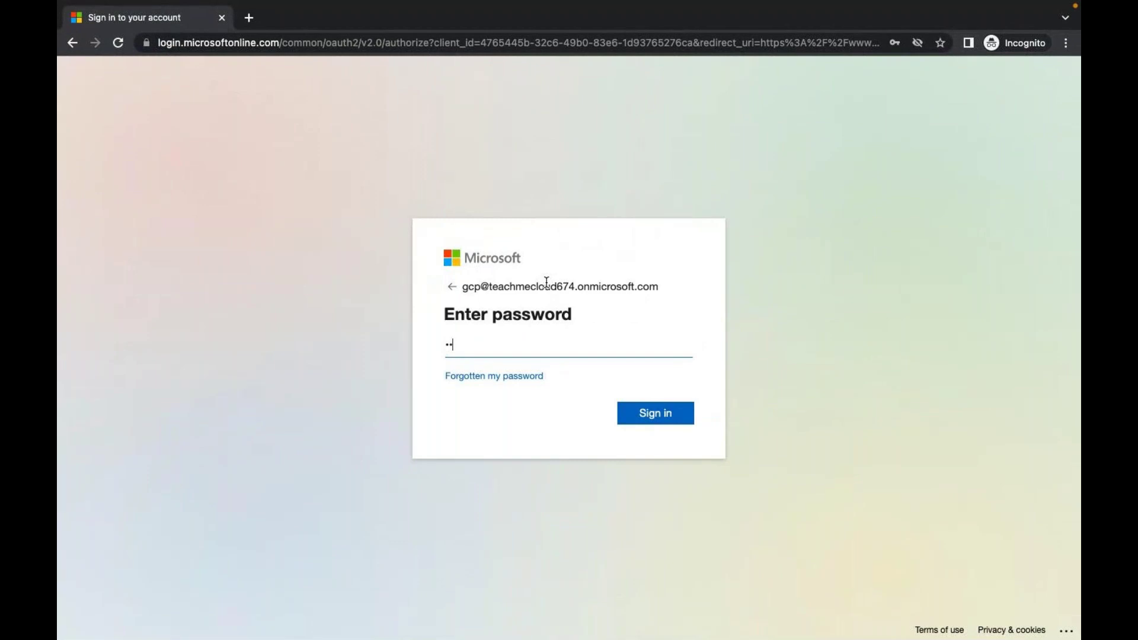
type("*****")
key("Return")
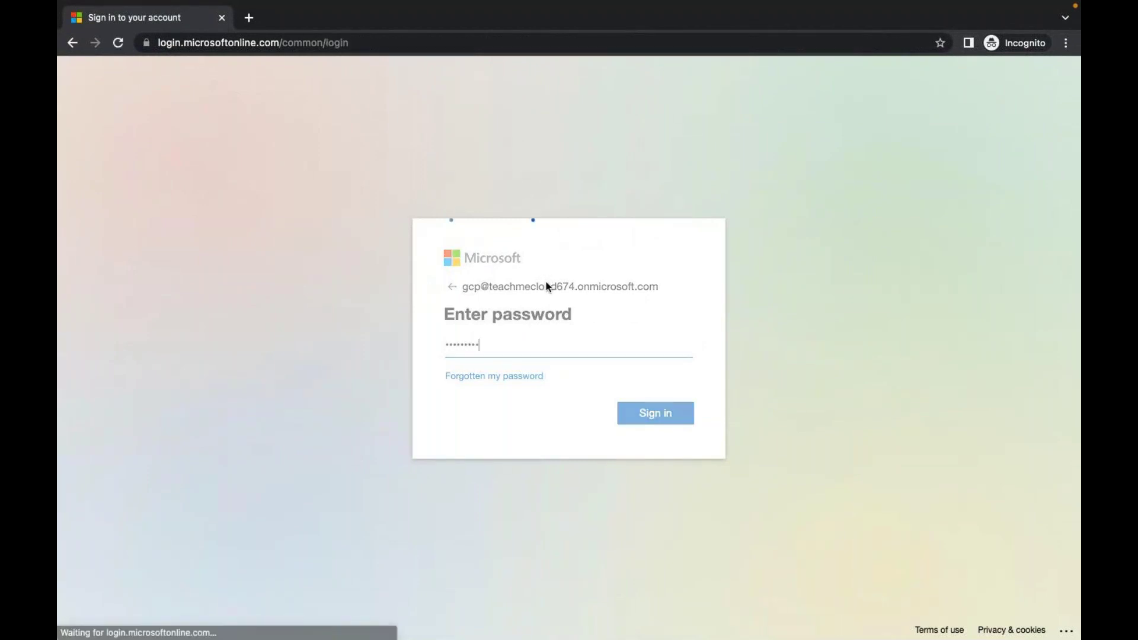
type("**********")
key("Return")
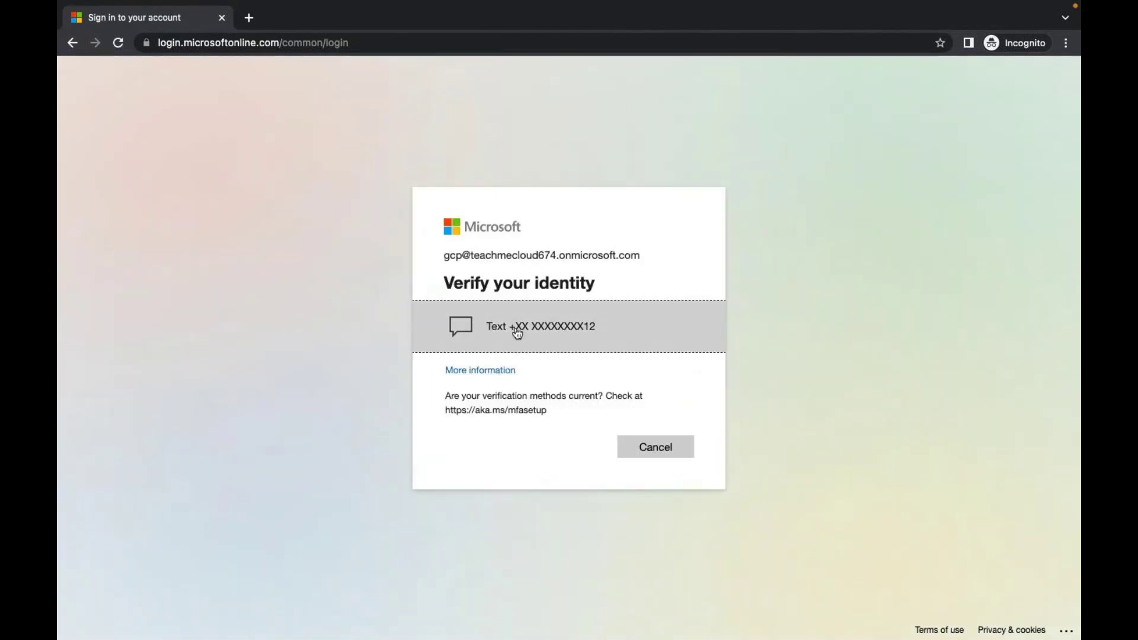
Verify with a texted code, stay signed in, open Outlook, then return to the admin center.
left_click(516, 331)
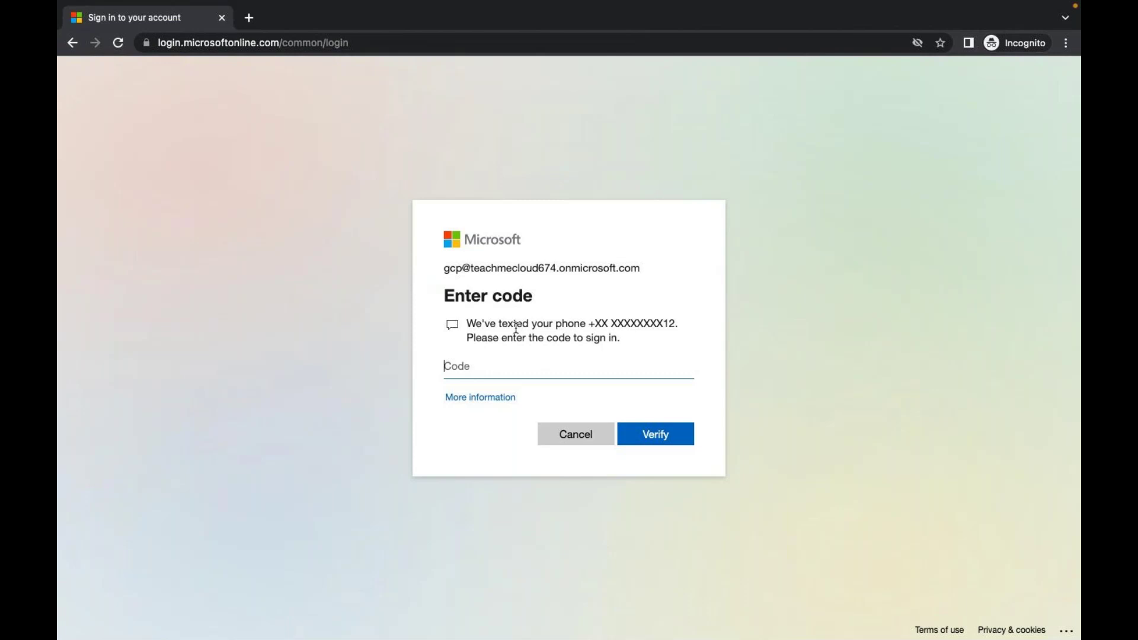
left_click(648, 440)
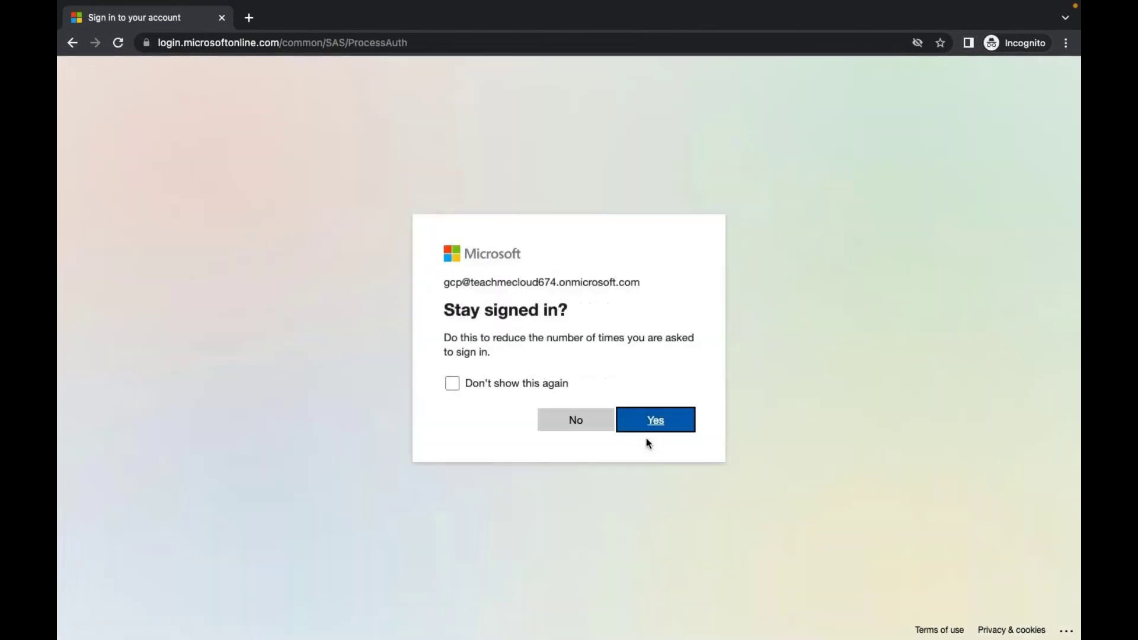
left_click(661, 419)
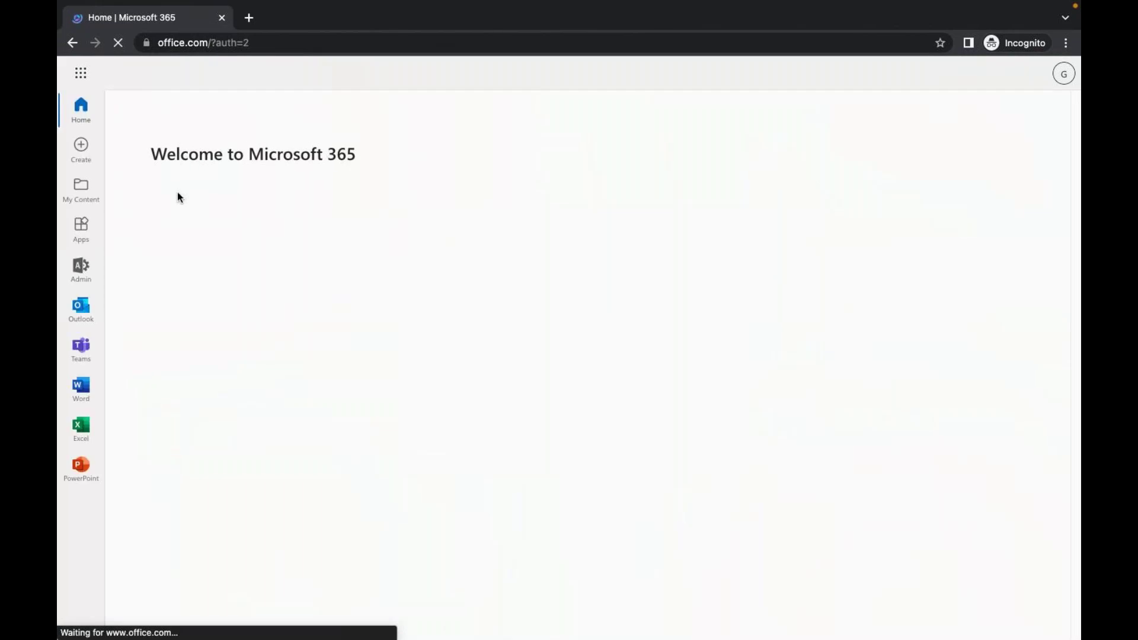
left_click(76, 305)
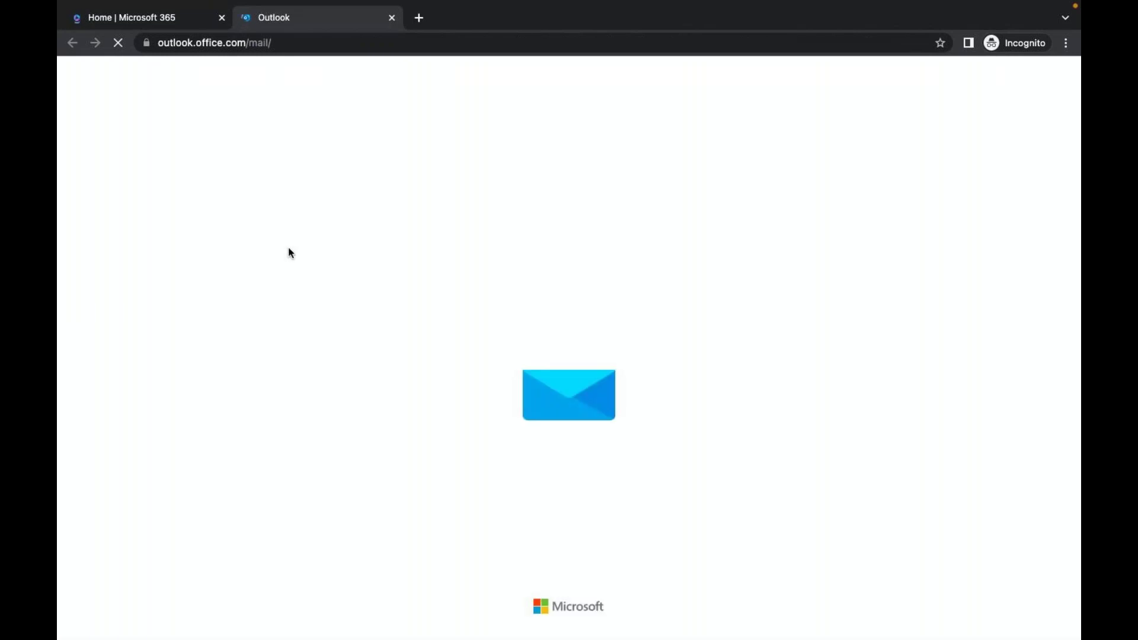
key("ctrl+Right")
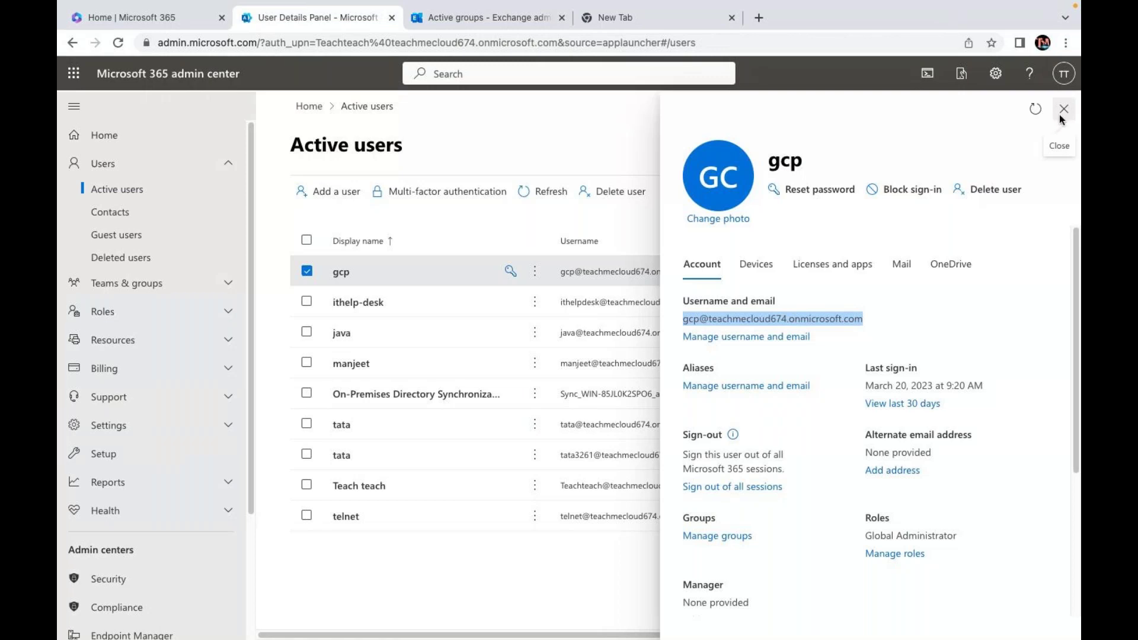
Close gcp's details, open the java user, and copy their username address.
left_click(1063, 109)
left_click(342, 335)
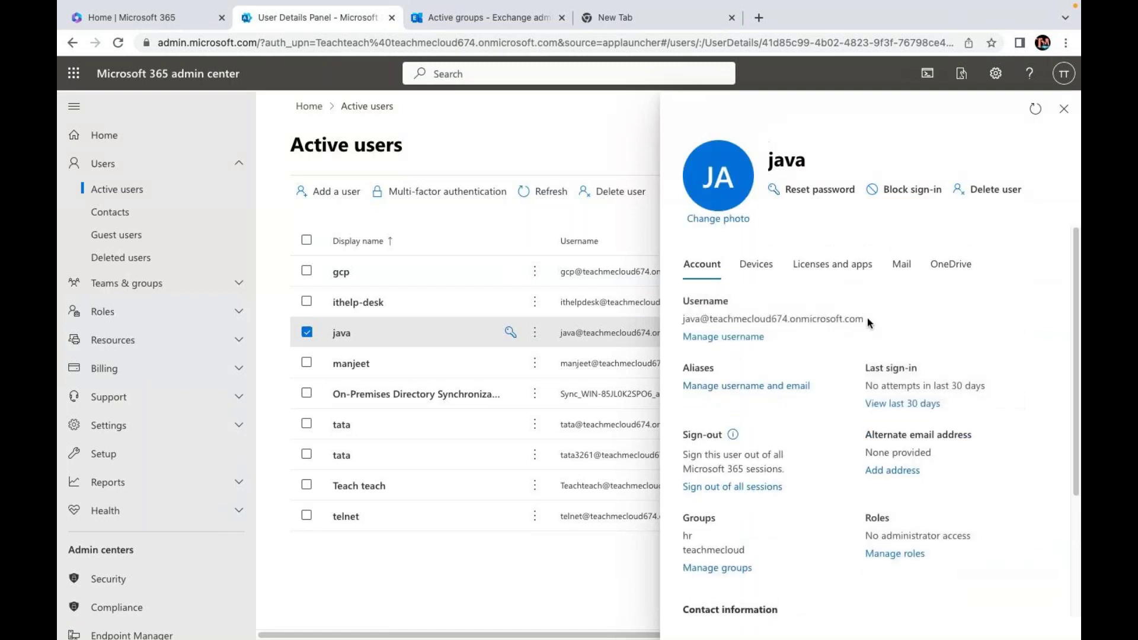
left_click_drag(867, 318, 779, 300)
right_click(788, 317)
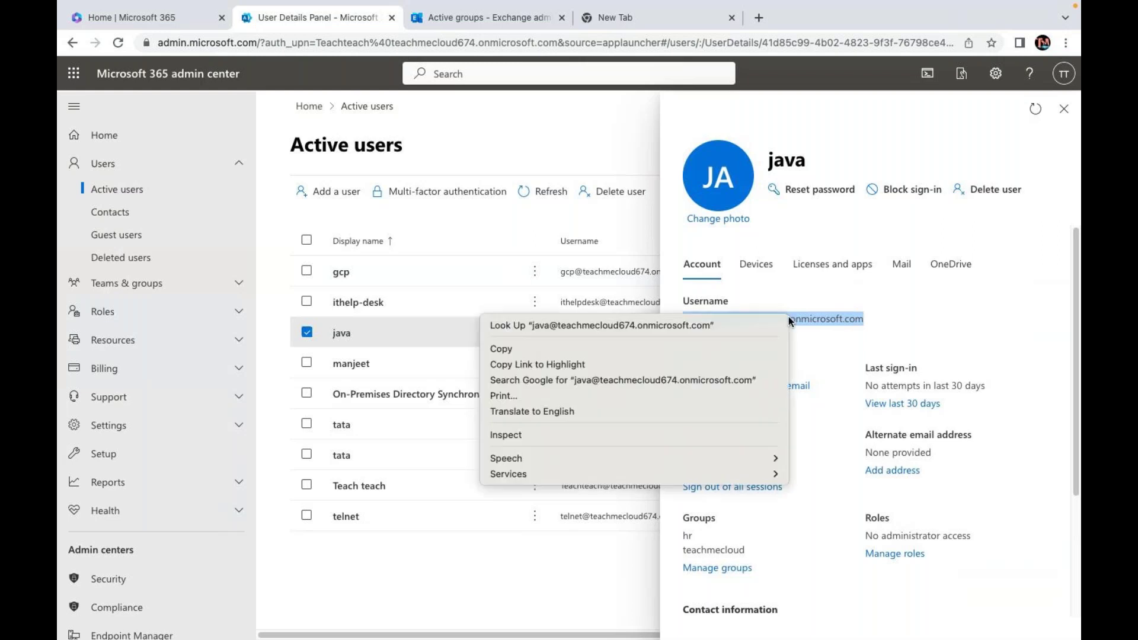
left_click(649, 346)
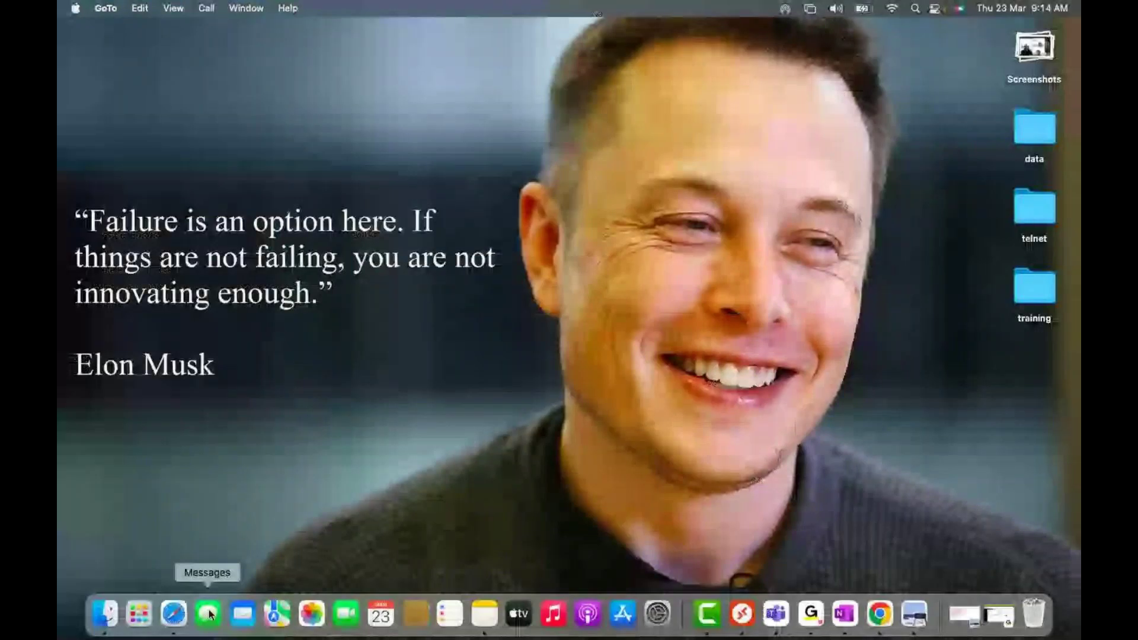
Launch Safari full screen and go to portal.office.com.
left_click(174, 613)
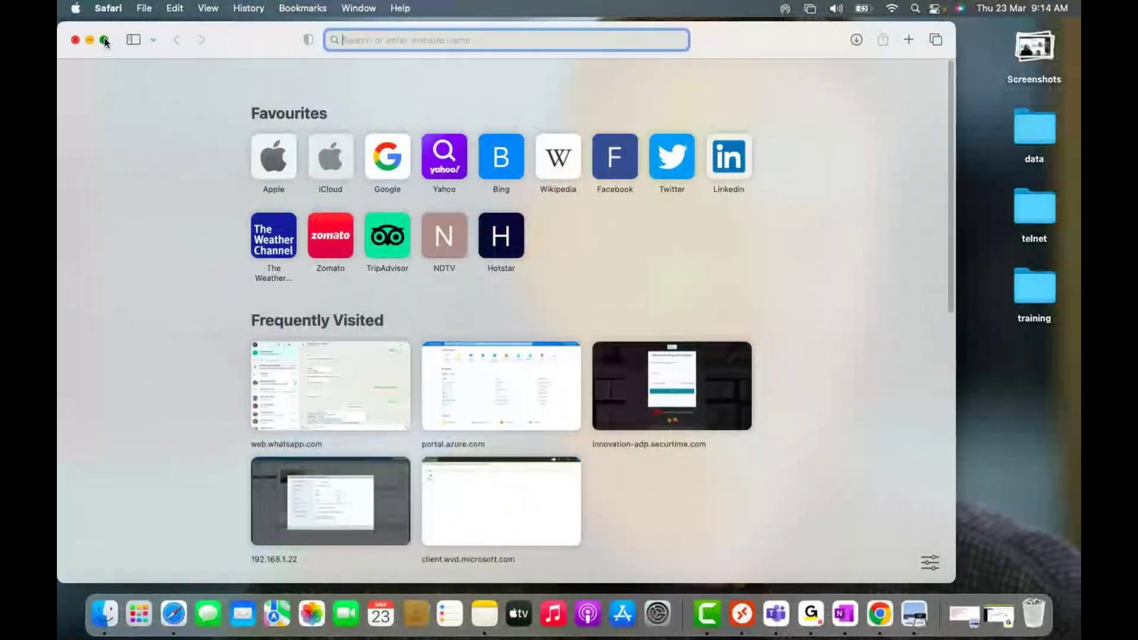
left_click(105, 40)
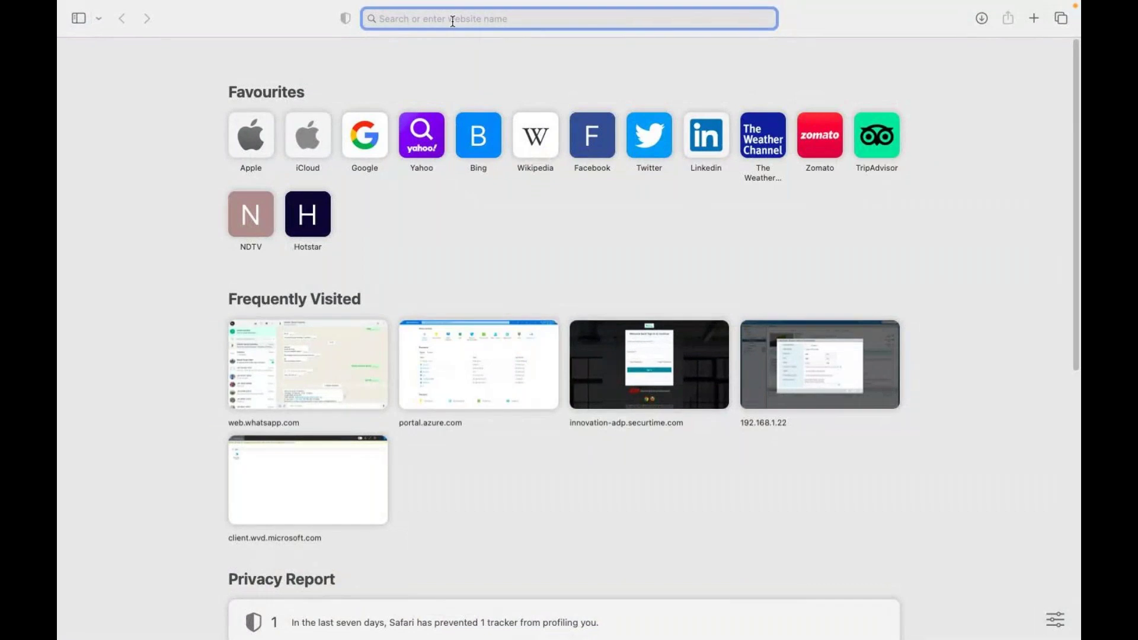
type("portal.")
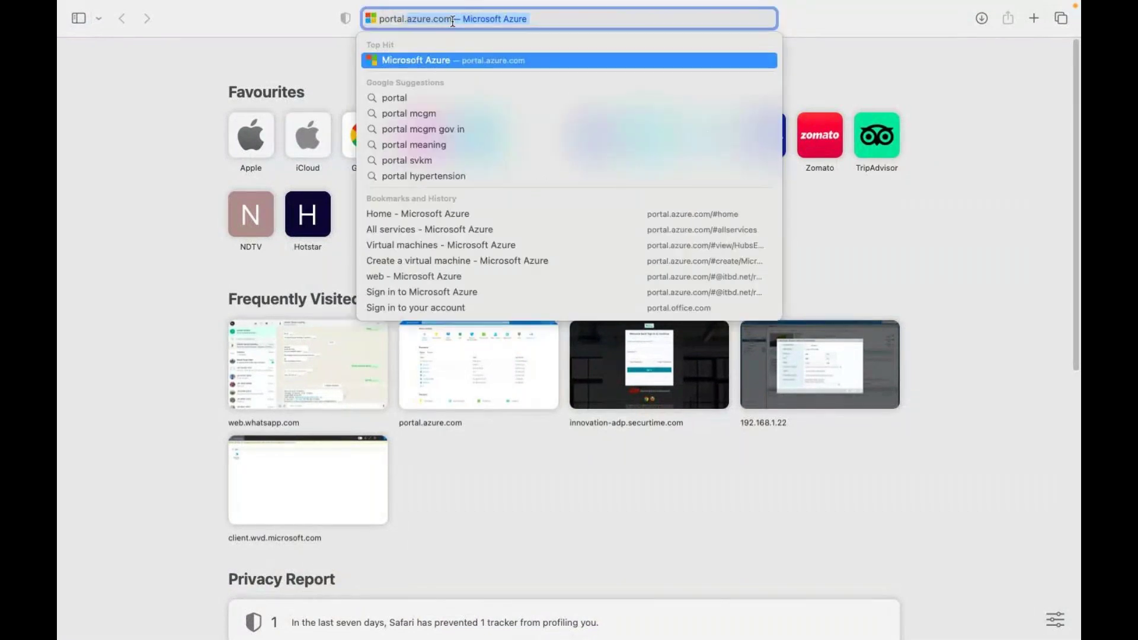
type("of")
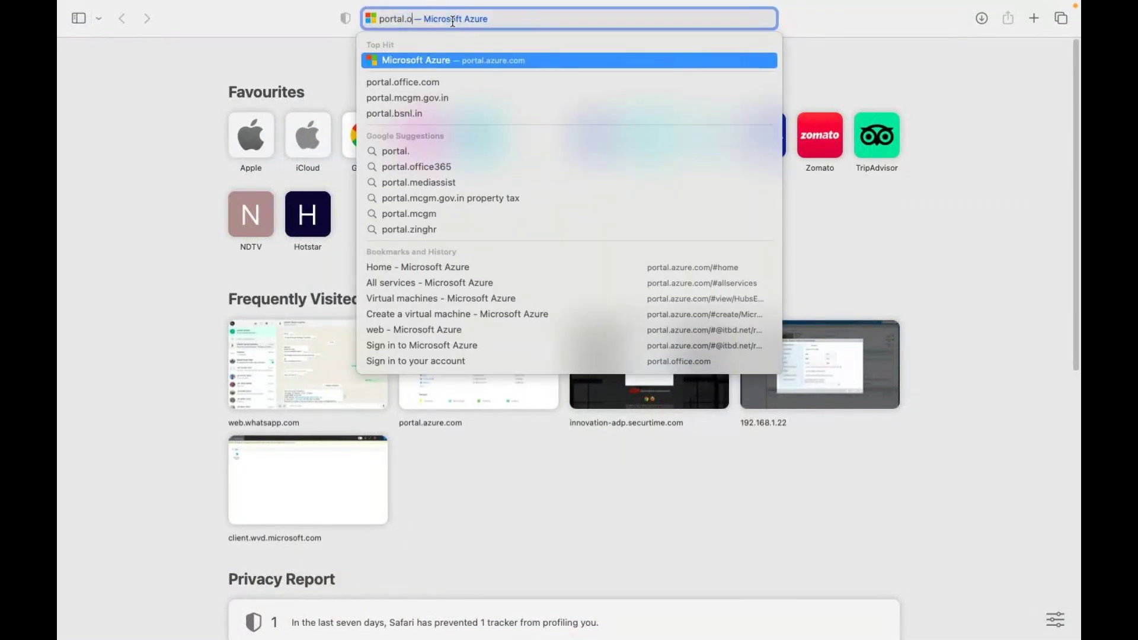
type("fice.com")
key("Return")
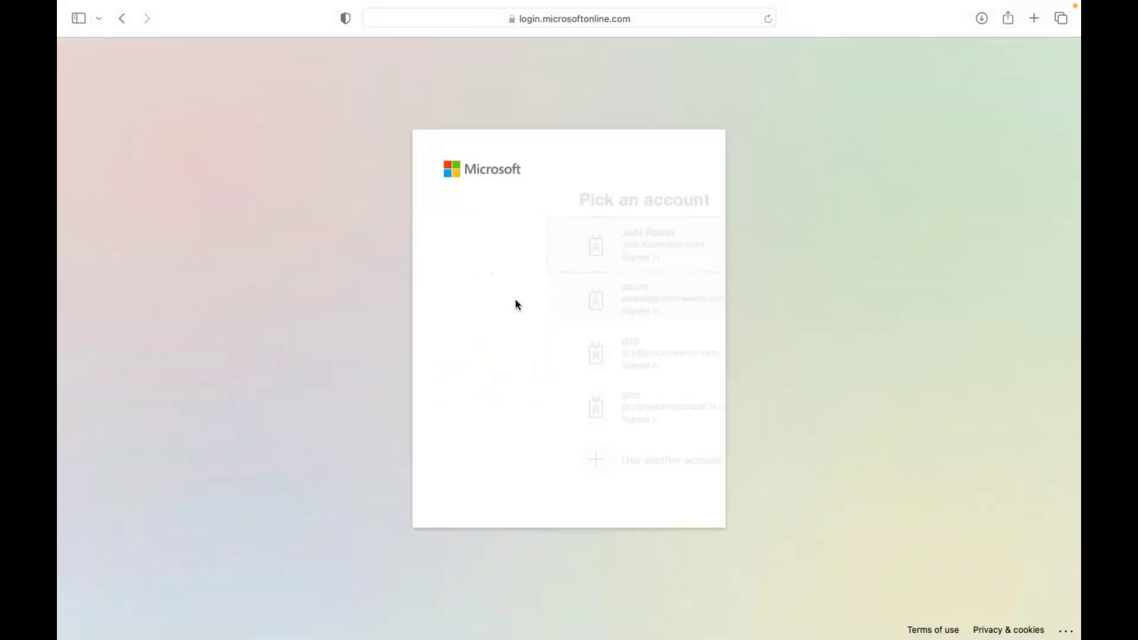
Sign in with another account using the copied java address and password, saving the password.
left_click(529, 479)
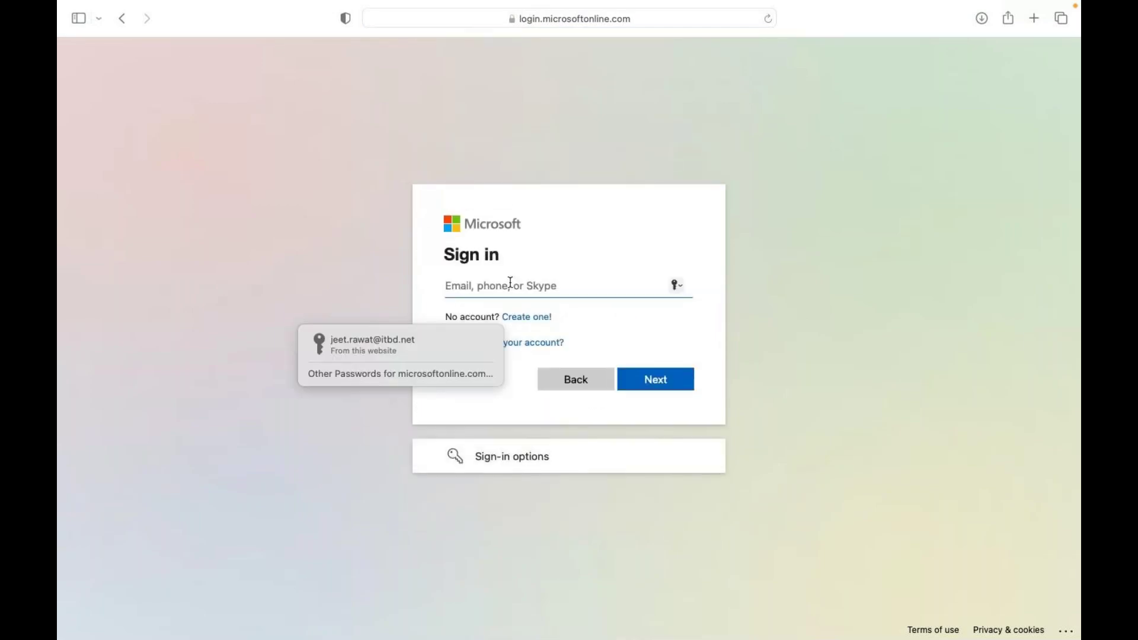
key("super+v")
key("Return")
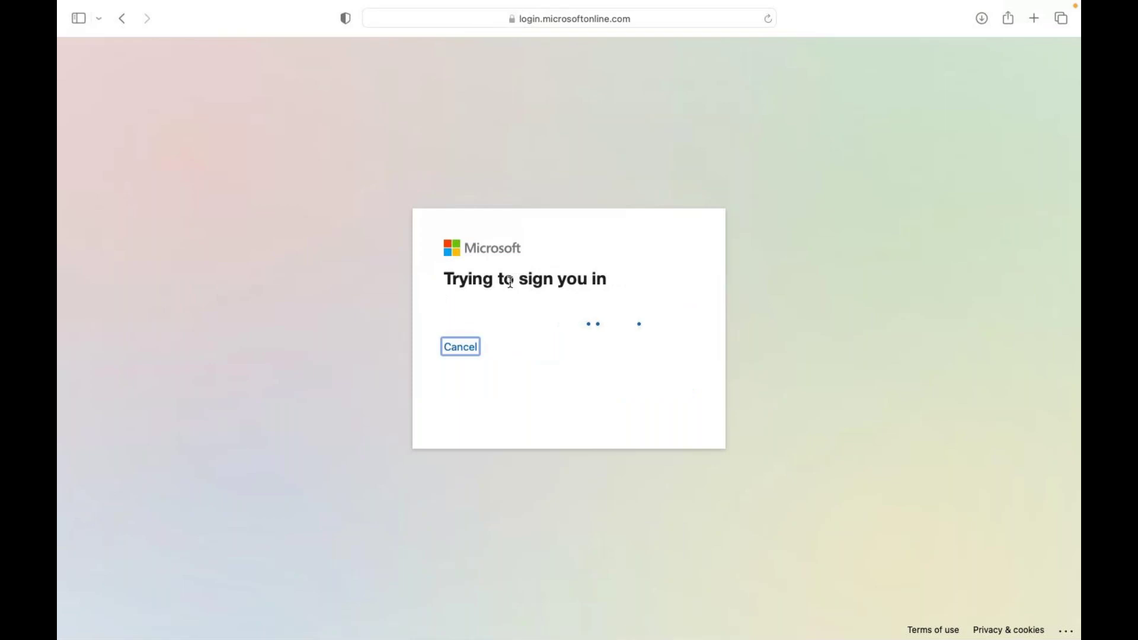
type("••••••")
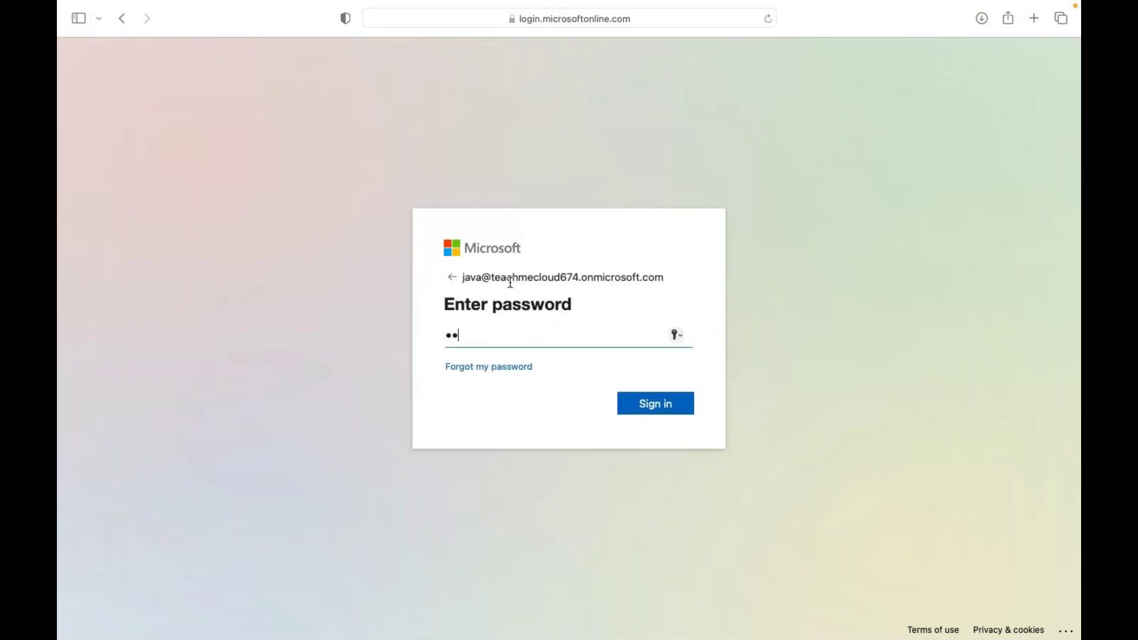
type("•••")
key("Return")
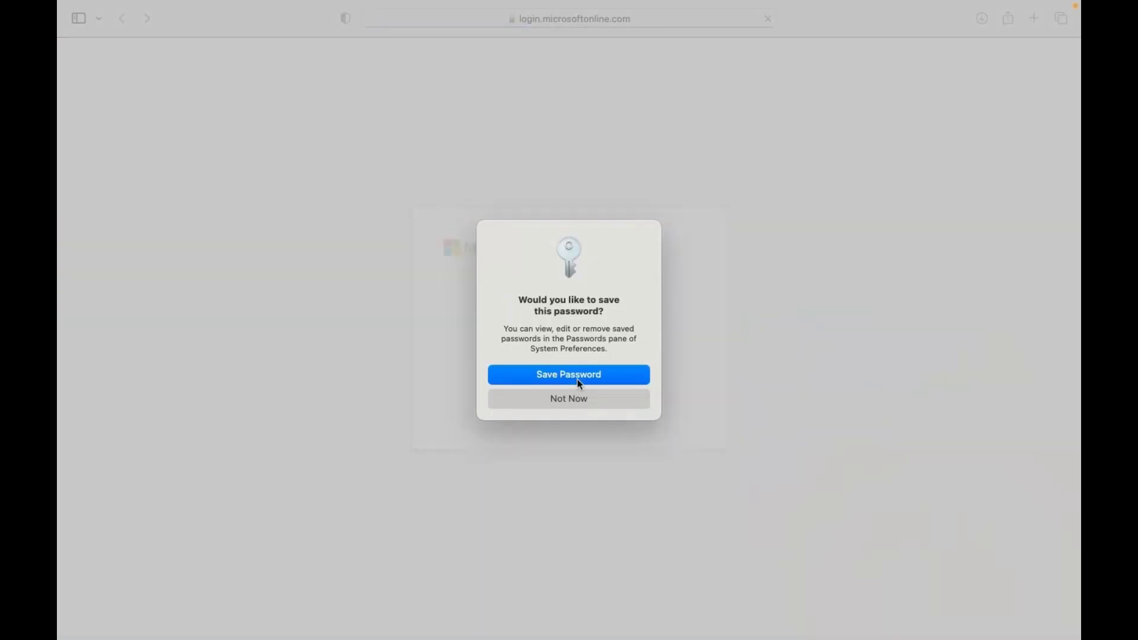
left_click(581, 379)
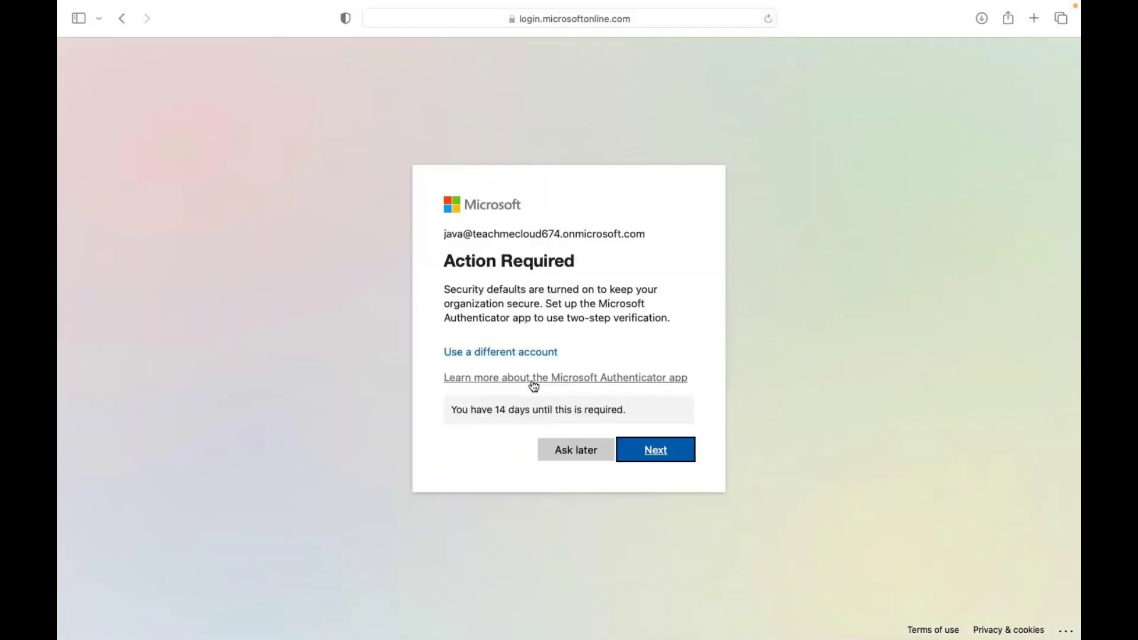
Postpone two-step verification twice, skip Authenticator setup, and answer the stay-signed-in prompt.
left_click(567, 450)
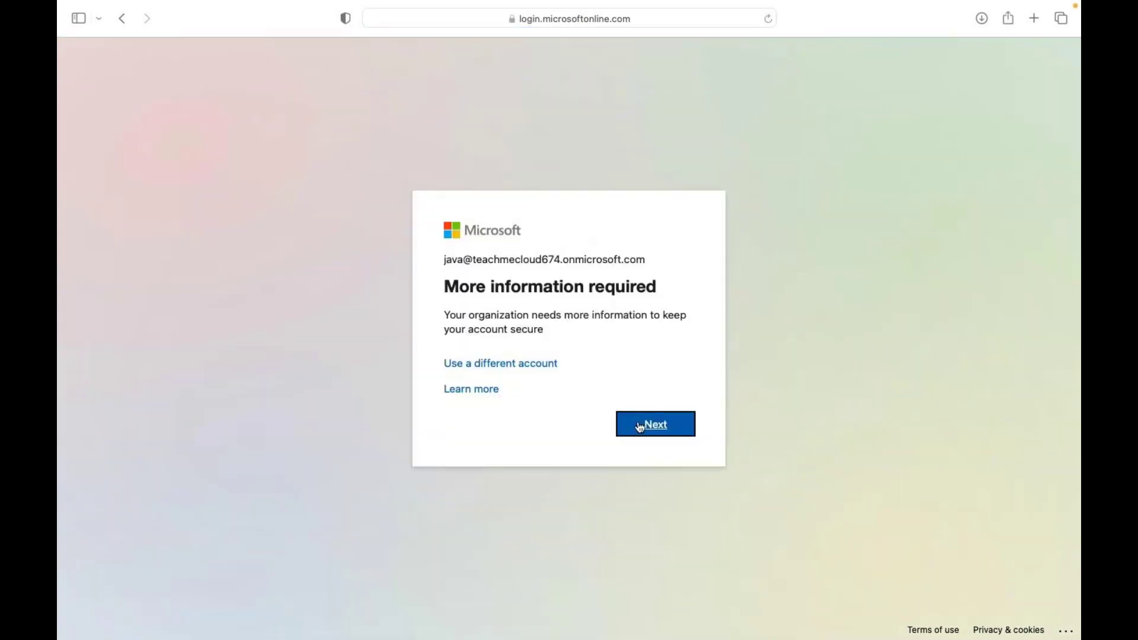
left_click(640, 426)
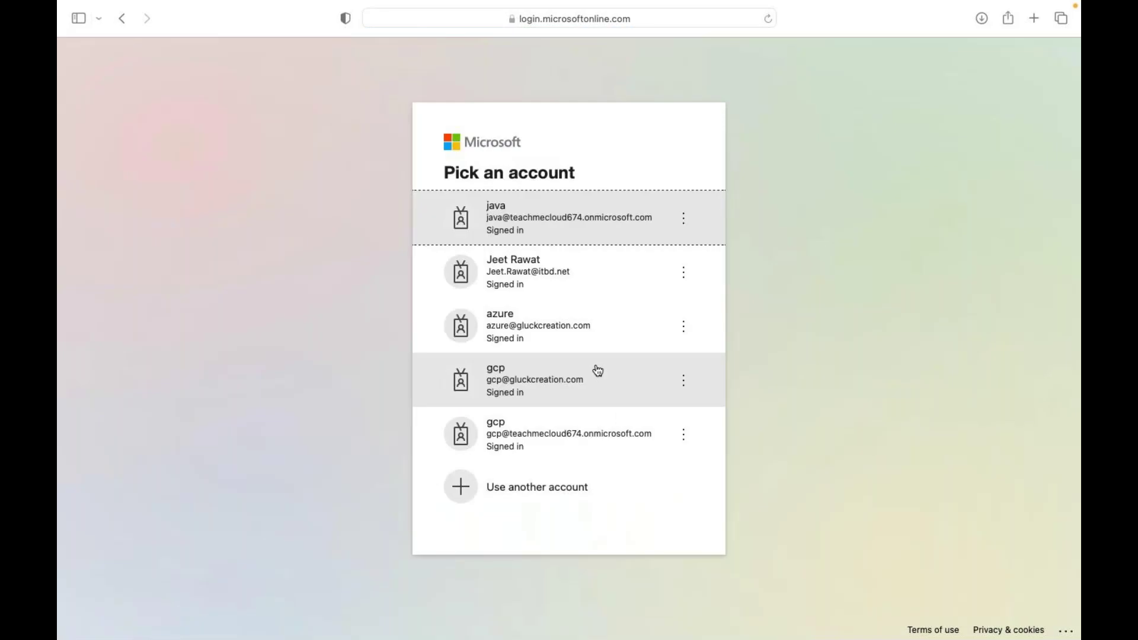
left_click(572, 222)
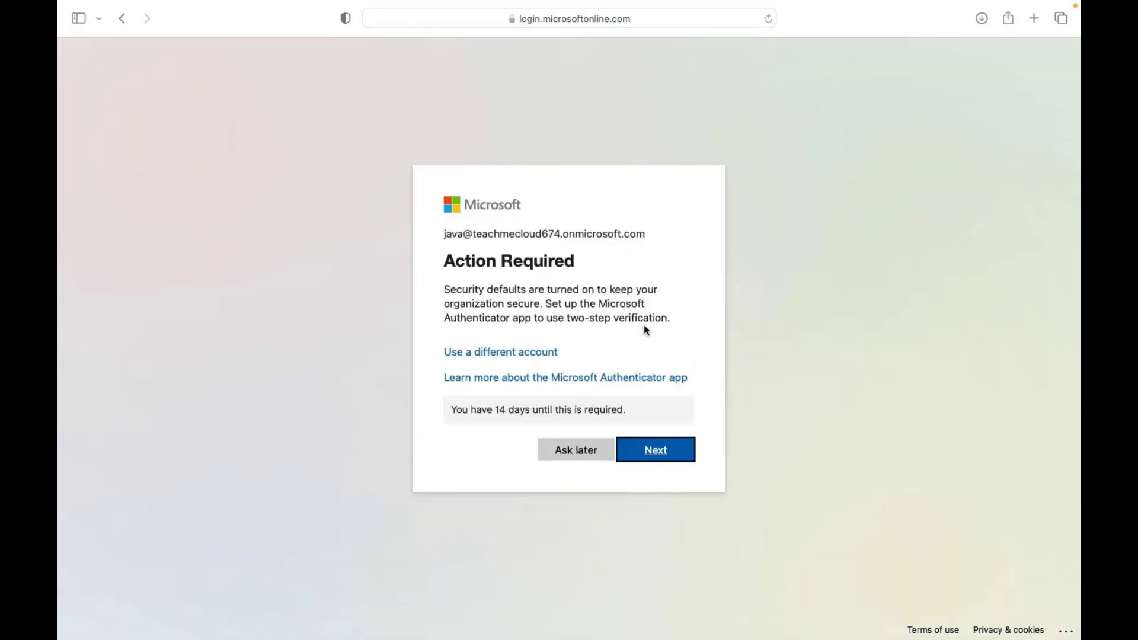
left_click(580, 453)
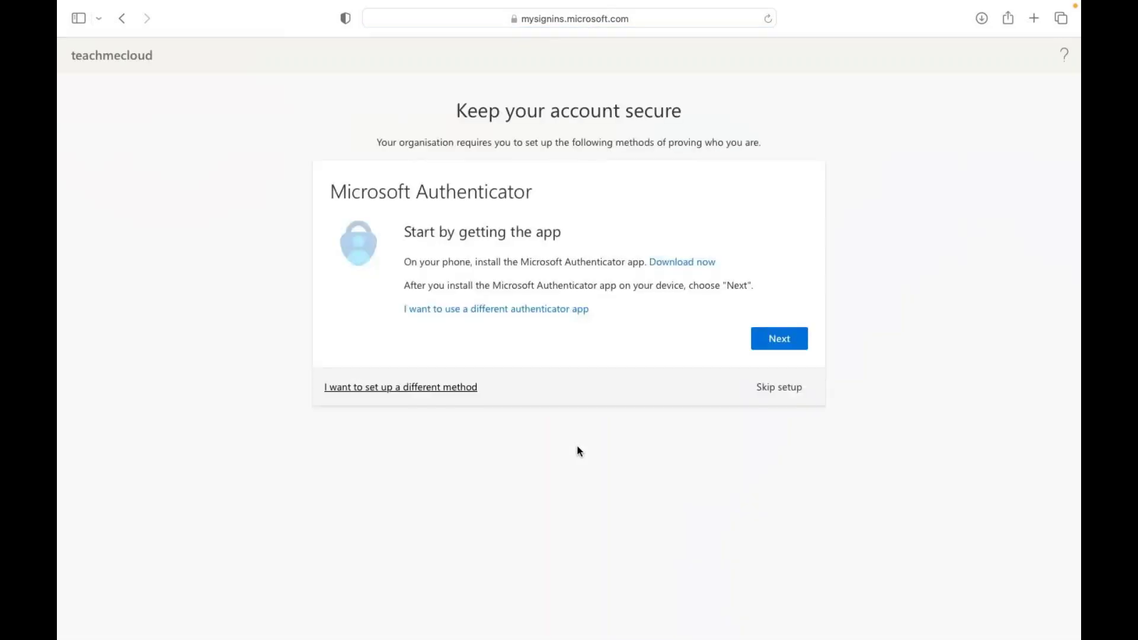
left_click(791, 394)
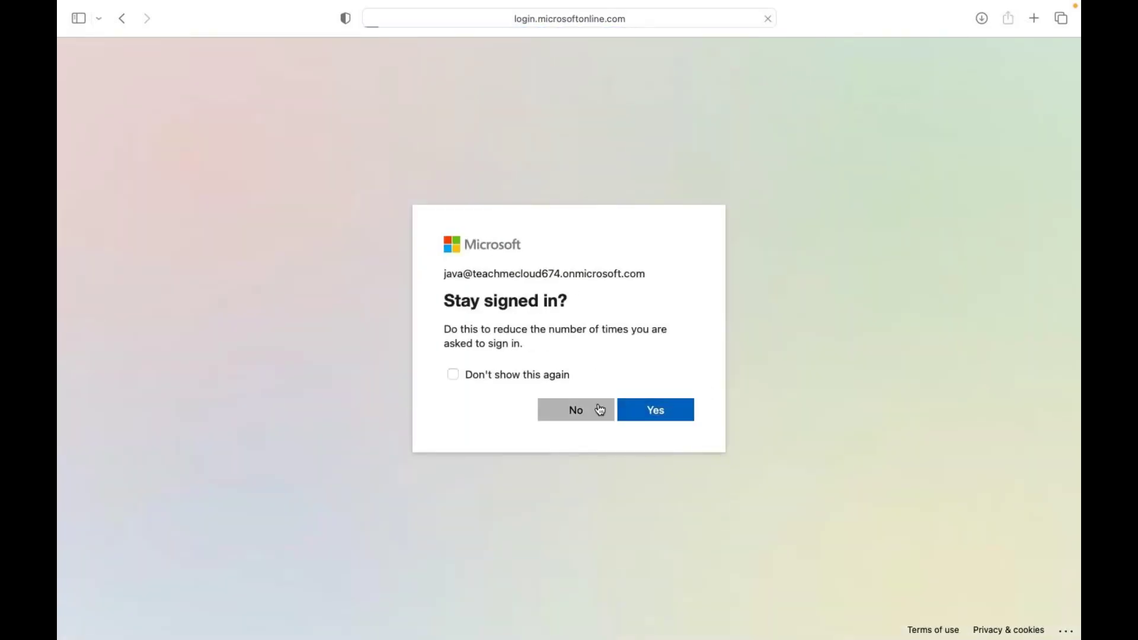
left_click(600, 411)
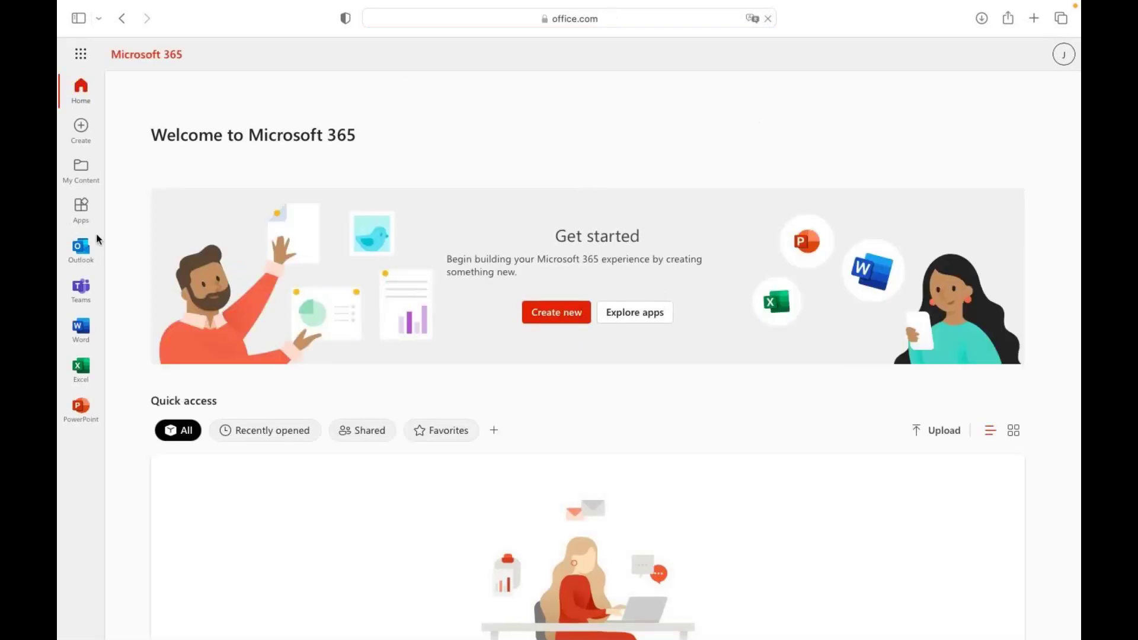
Click through the Microsoft 365 welcome tour, dismiss the apps tip, and launch Outlook.
left_click(79, 257)
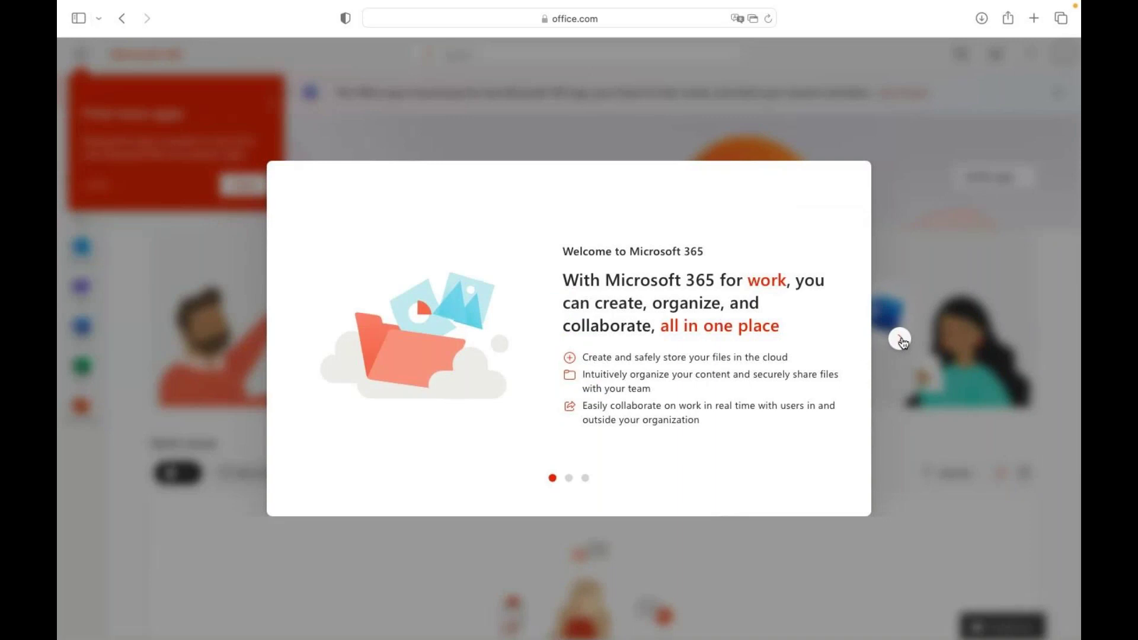
left_click(901, 339)
left_click(901, 339)
left_click(901, 340)
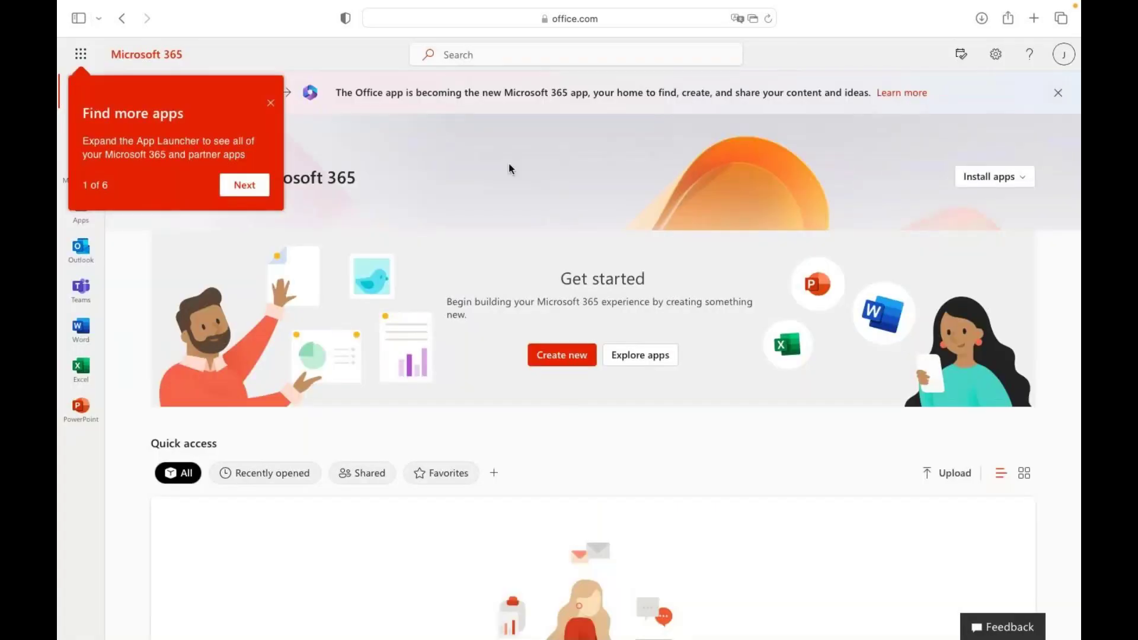
left_click(271, 105)
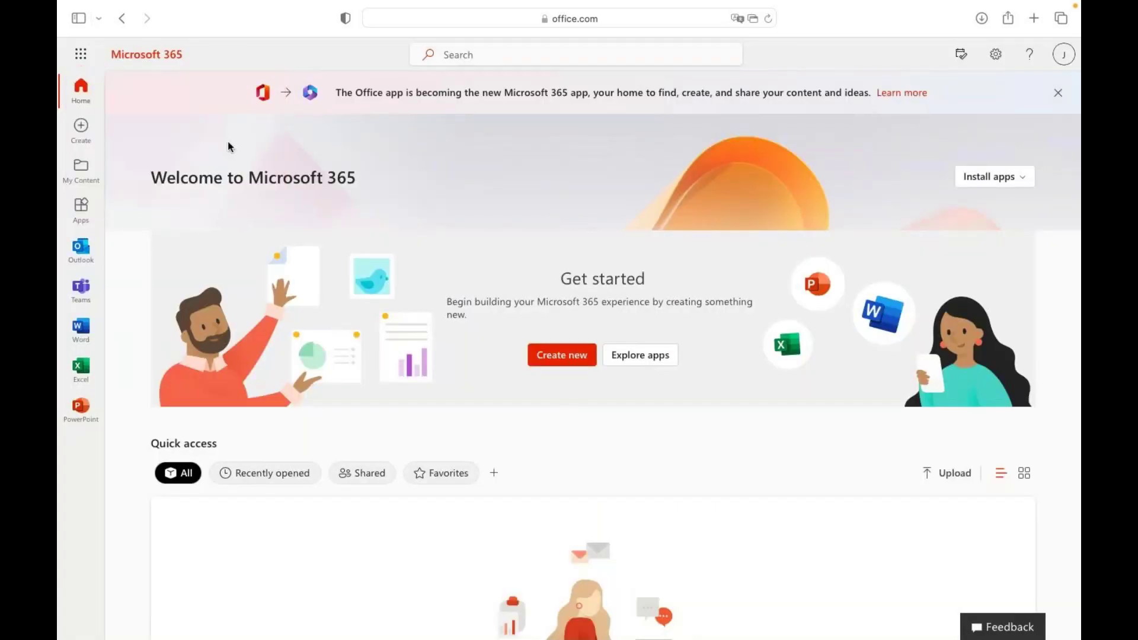
left_click(81, 257)
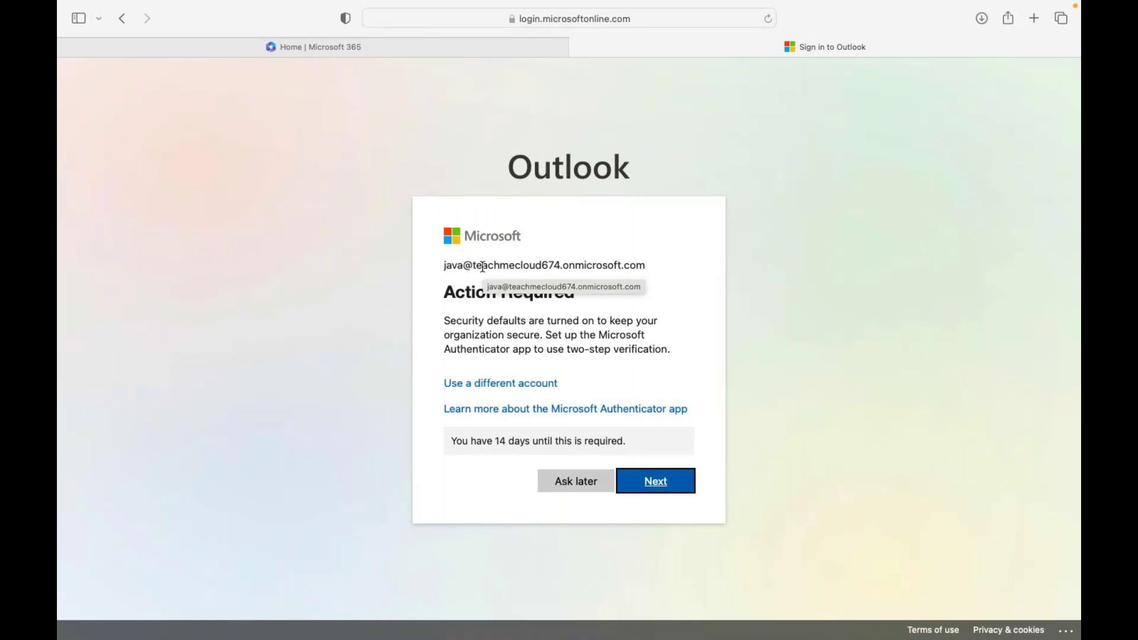
Defer Authenticator setup, skip it, and decline staying signed in to reach the Outlook inbox.
left_click(590, 481)
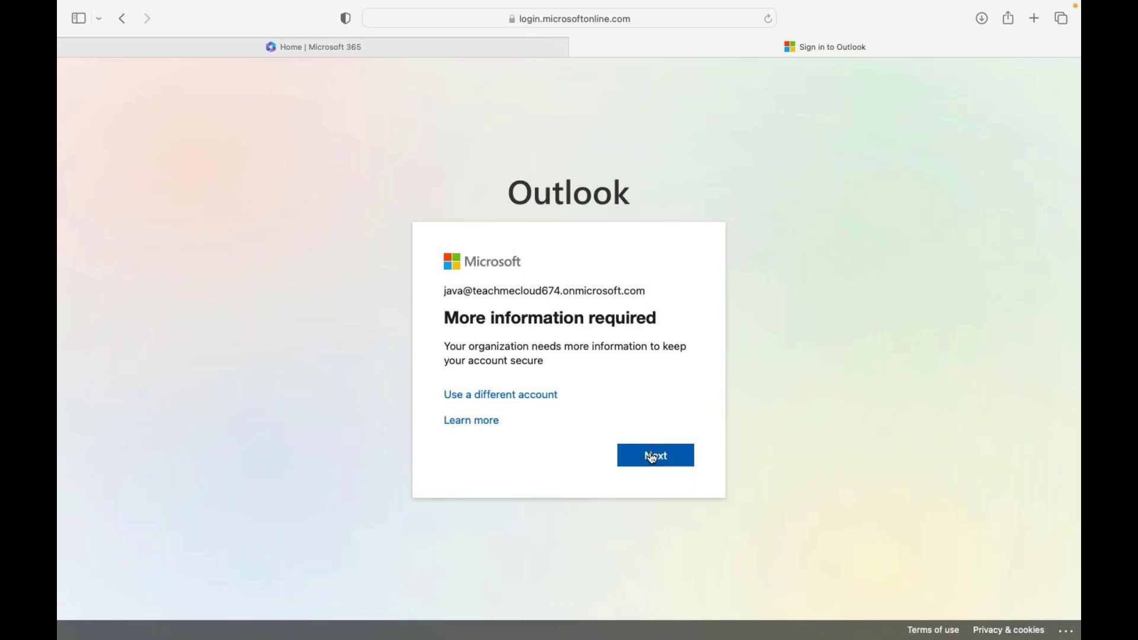
left_click(653, 457)
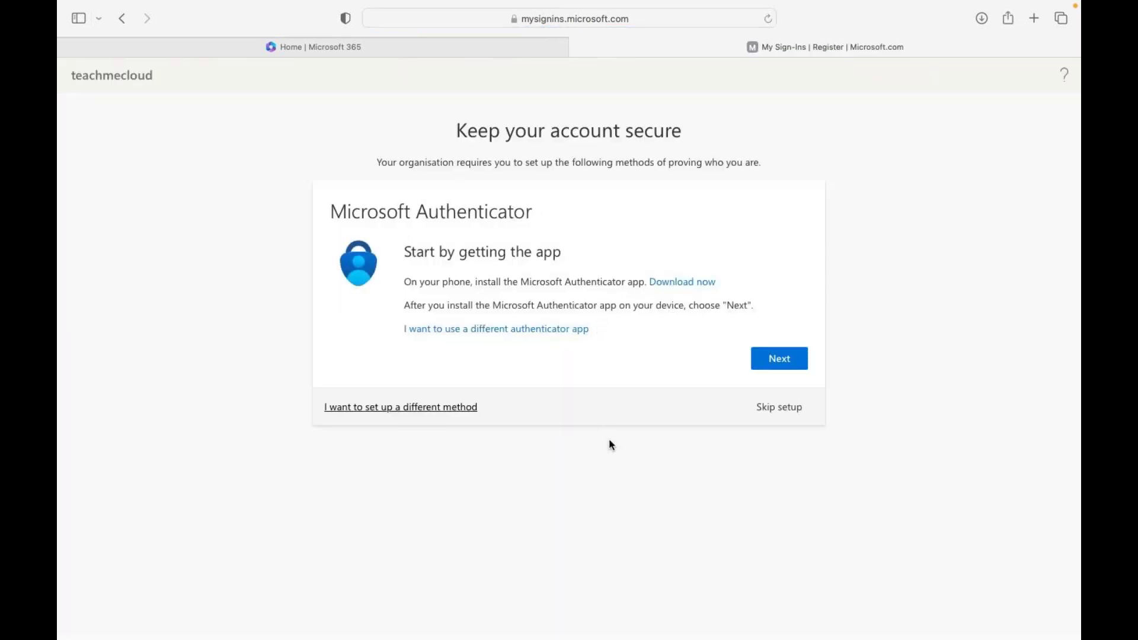
left_click(783, 411)
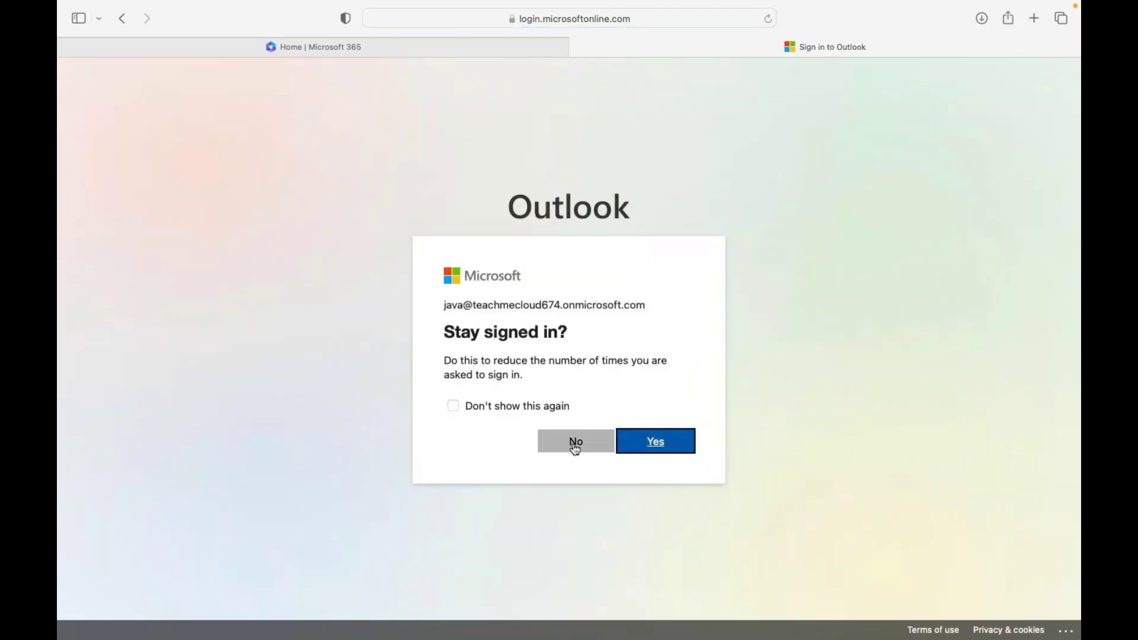
left_click(572, 445)
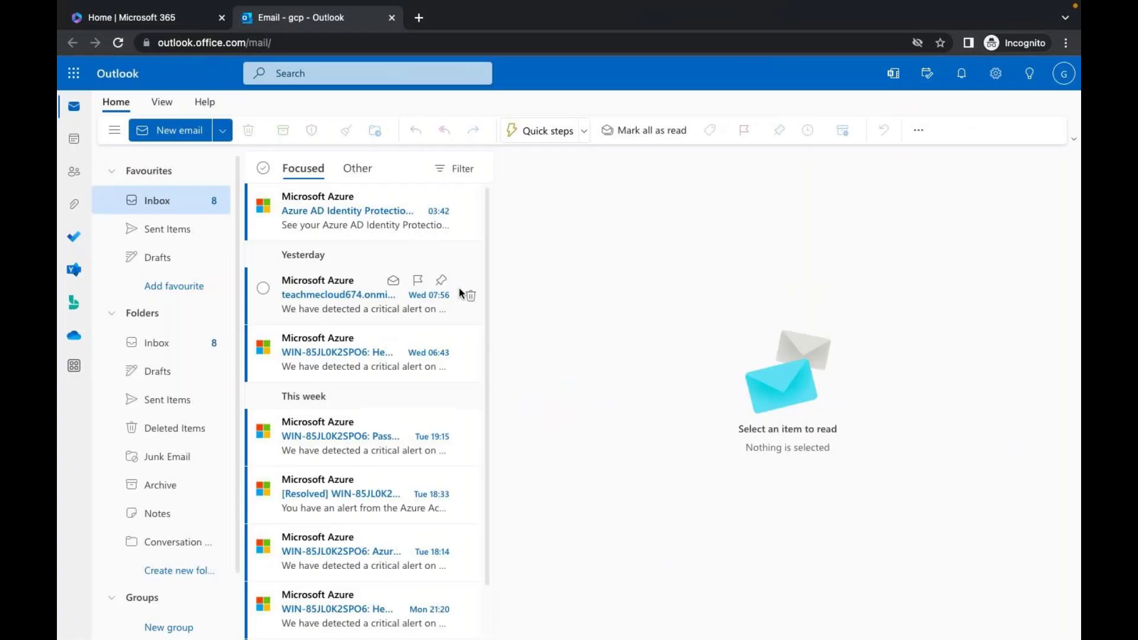
Confirm the signed-in account and start a new email addressed to the HR group.
left_click(1074, 80)
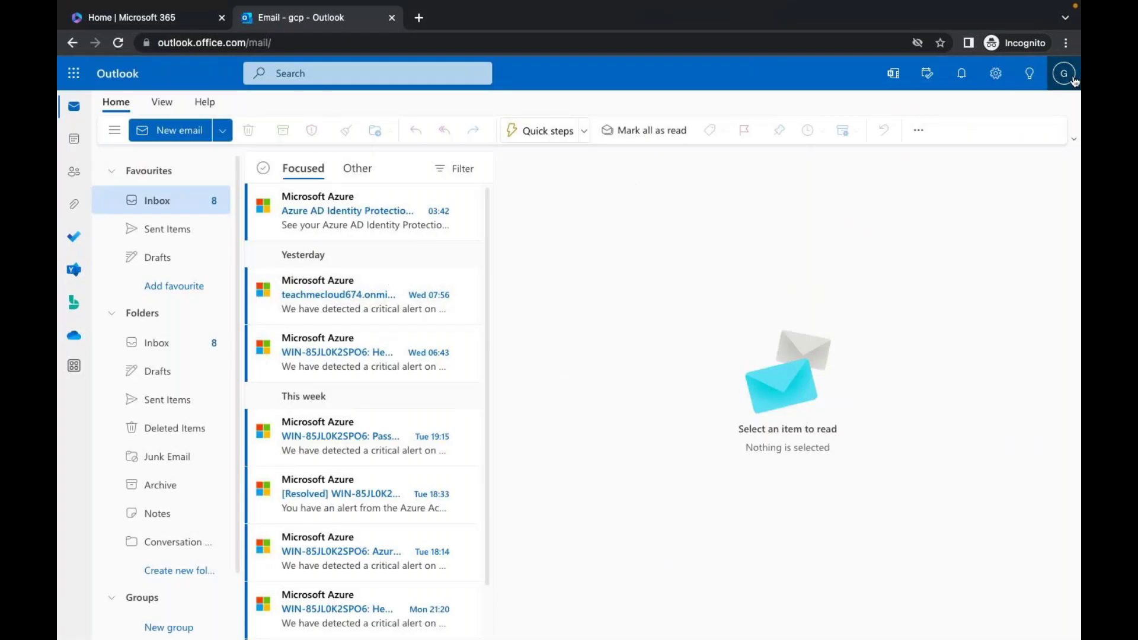
left_click(1075, 80)
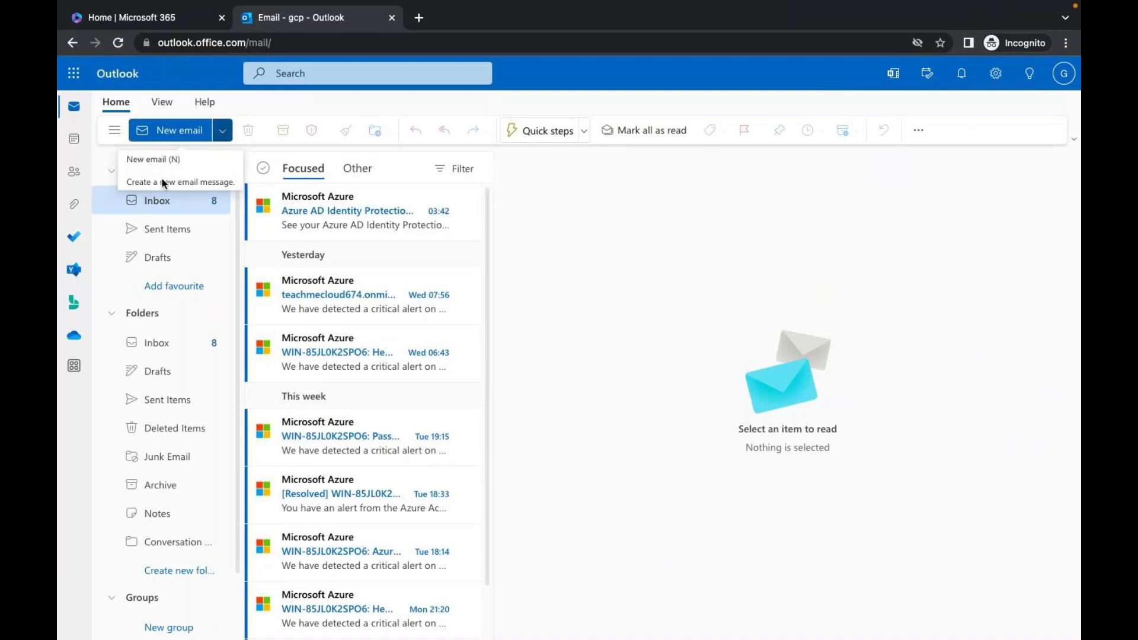
key("n")
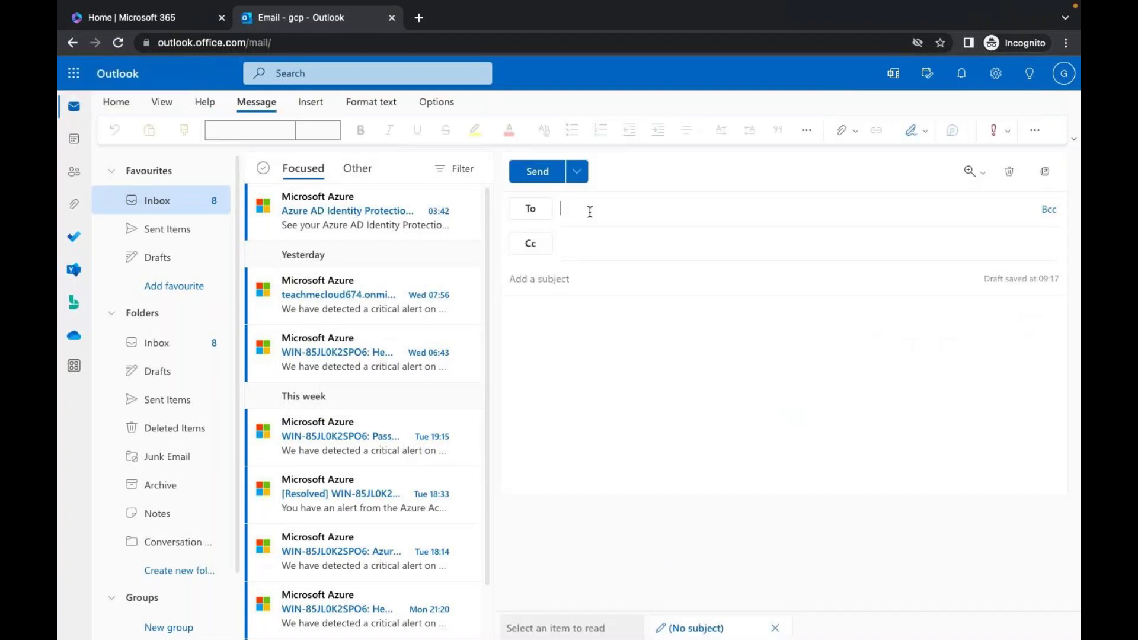
type("hr")
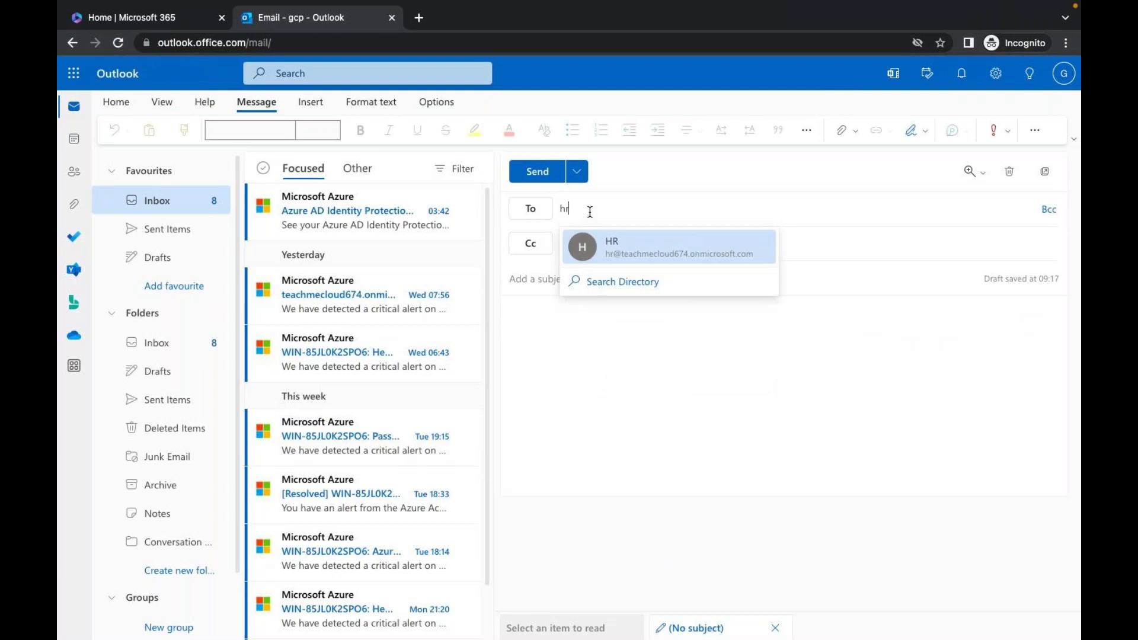
left_click(649, 245)
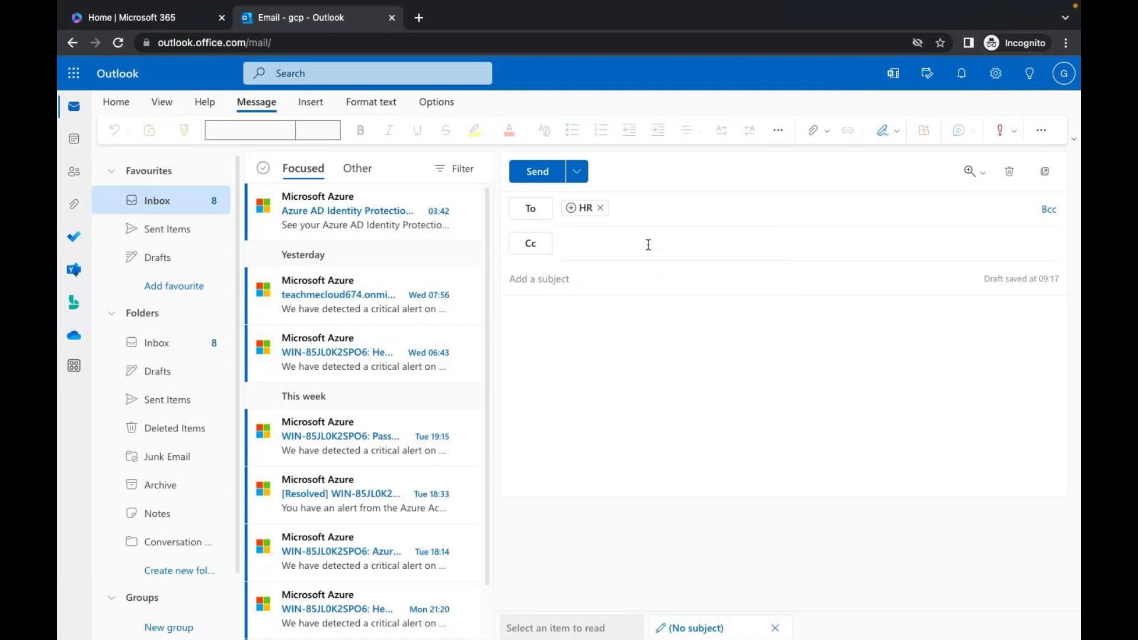
Send it with subject 'Test Mail' and body 'This is test mail for DL', then dismiss the banner.
left_click(575, 283)
type("Test Mail")
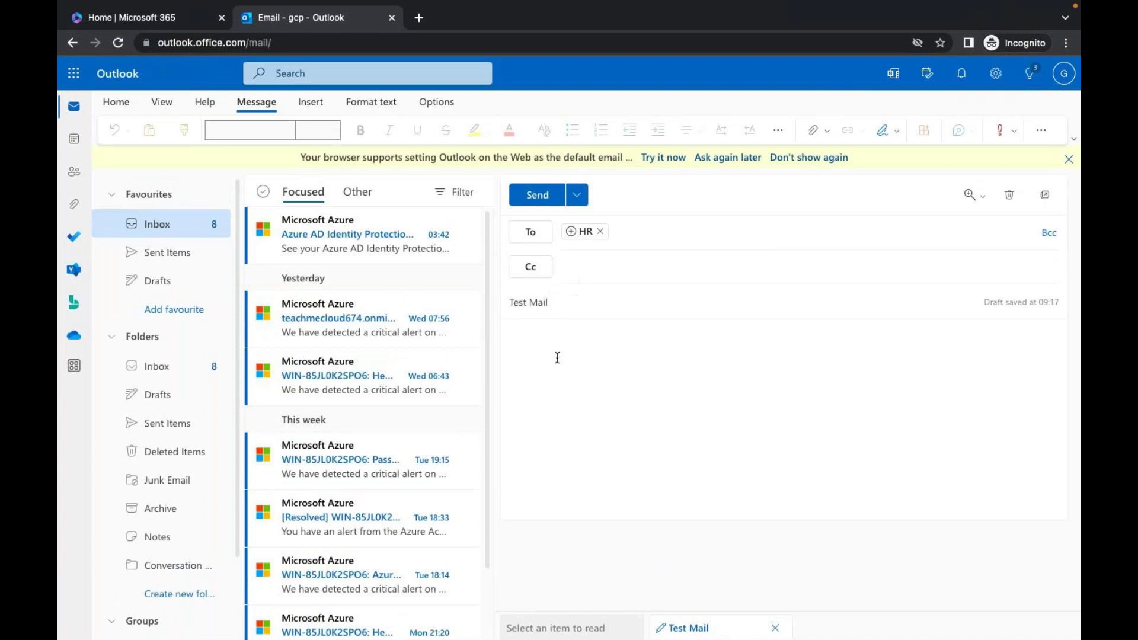
left_click(531, 338)
type("This is test mail for DL")
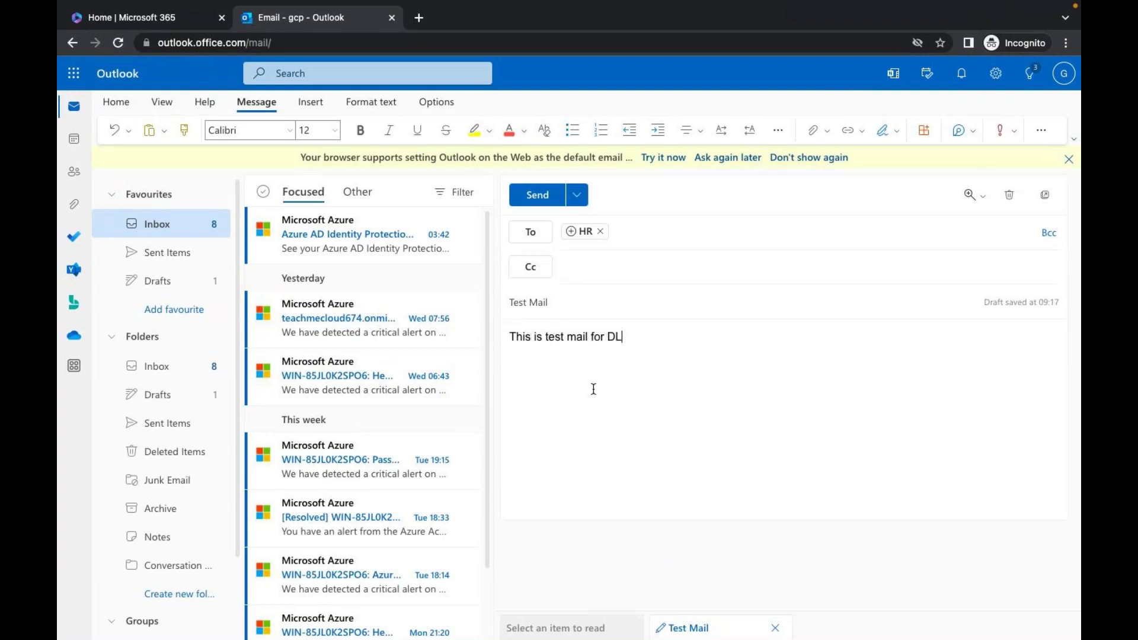
left_click(537, 198)
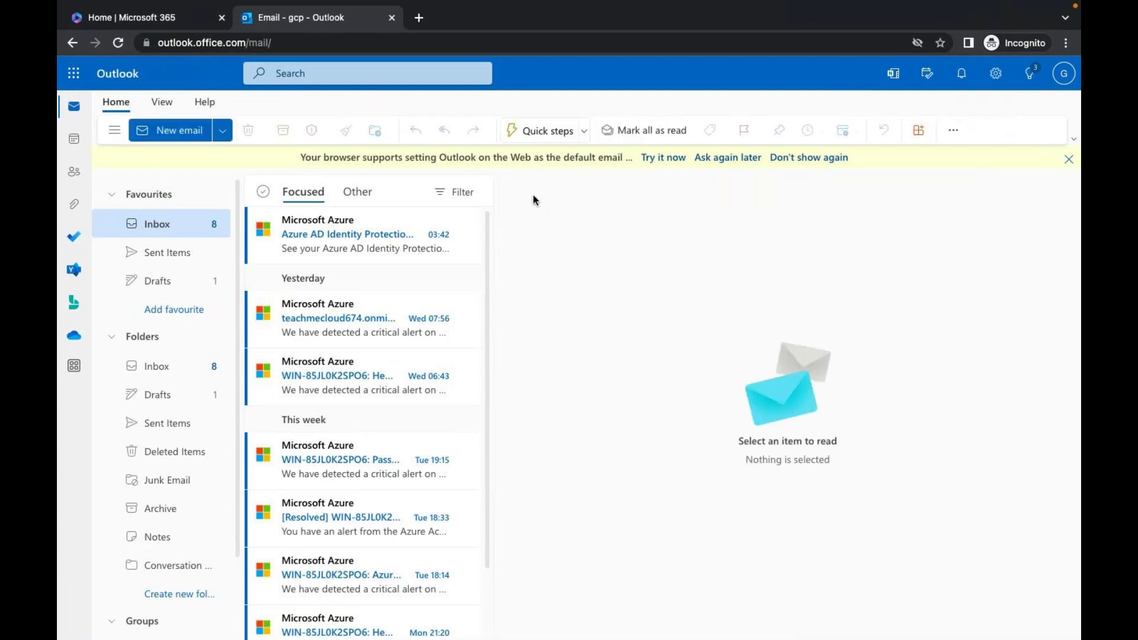
left_click(1071, 159)
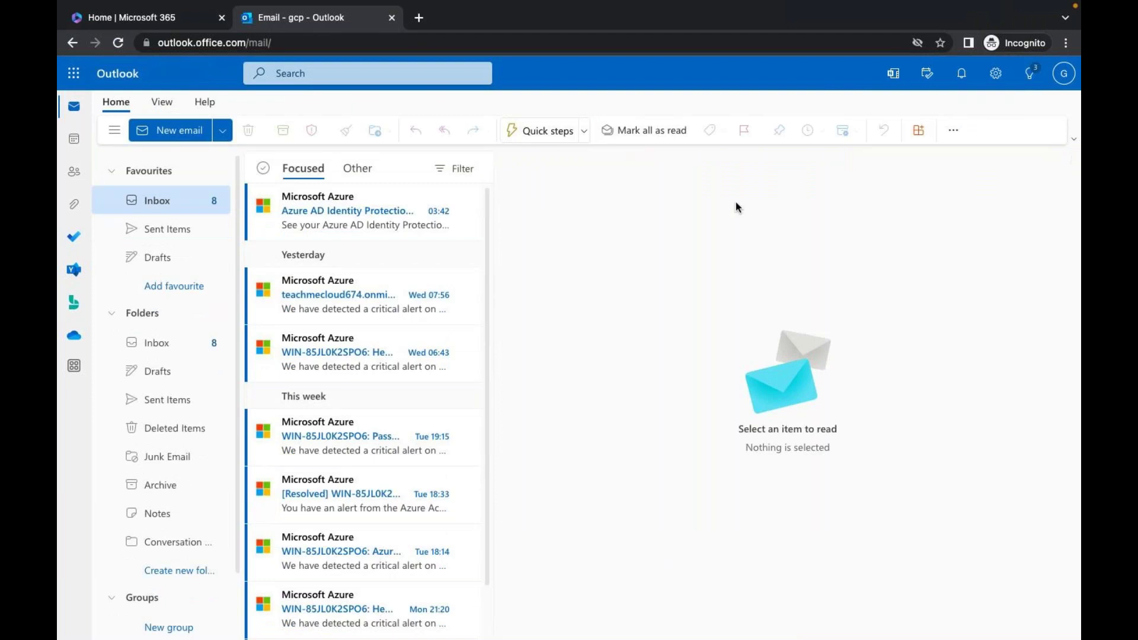
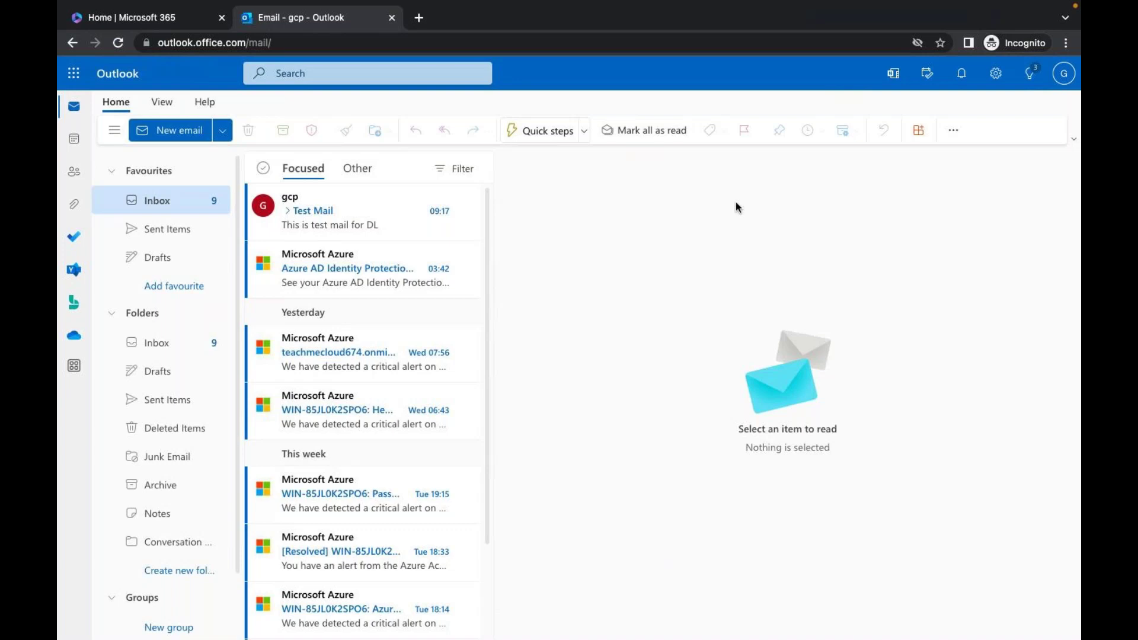
Open 'Test Mail' in the sender's mailbox, then in the recipient's inbox showing 'This is test mail for DL'.
left_click(340, 225)
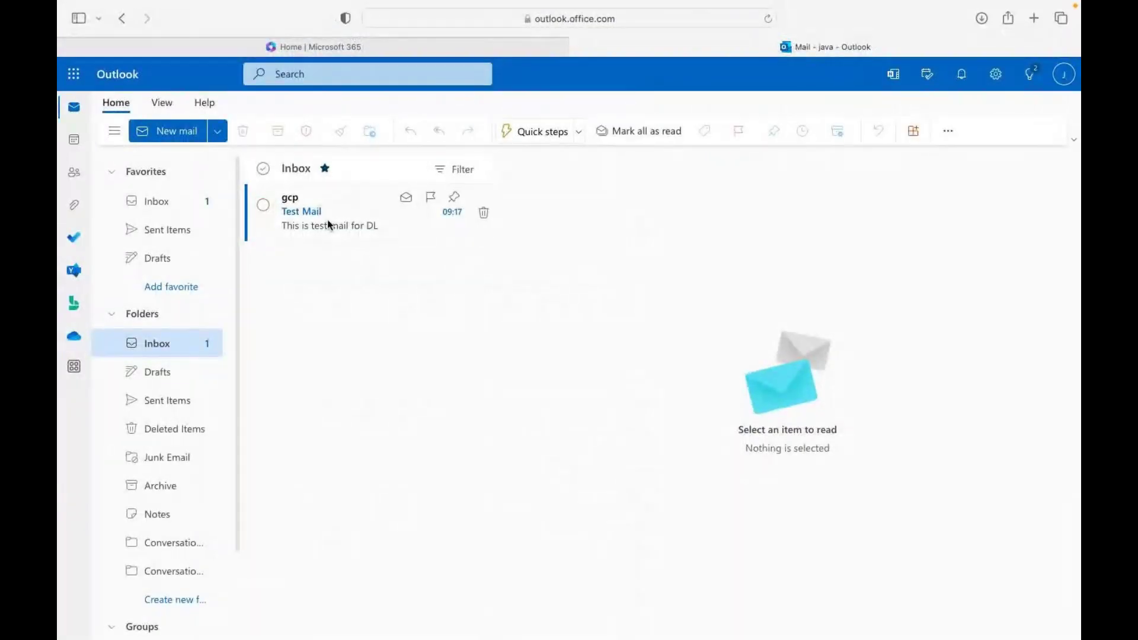
left_click(317, 222)
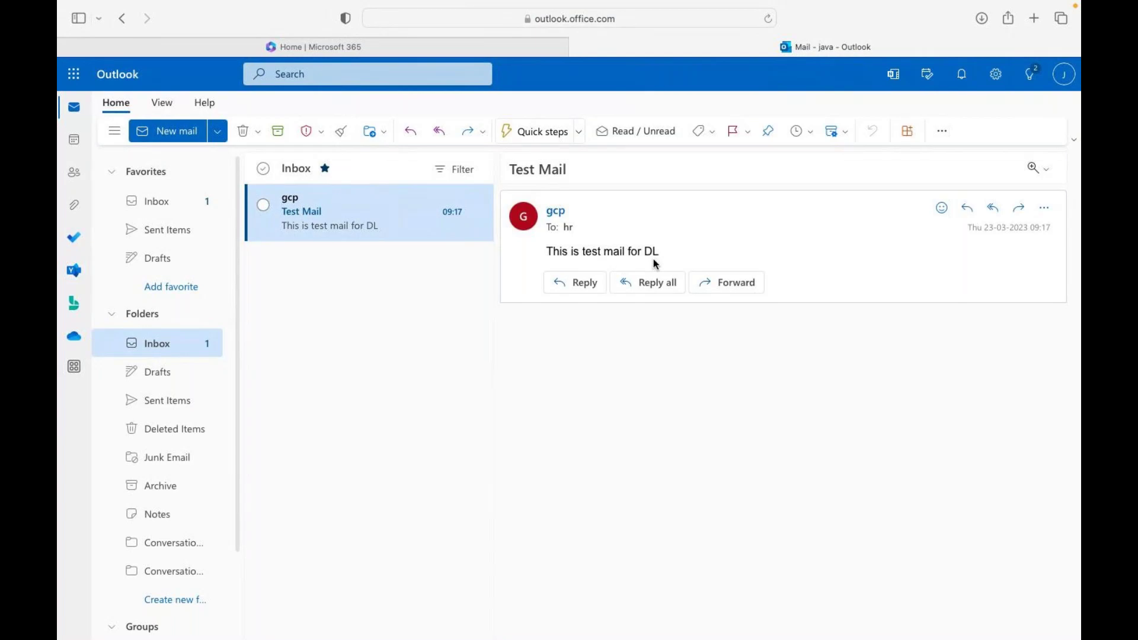
scroll(167, 488, "down", 3)
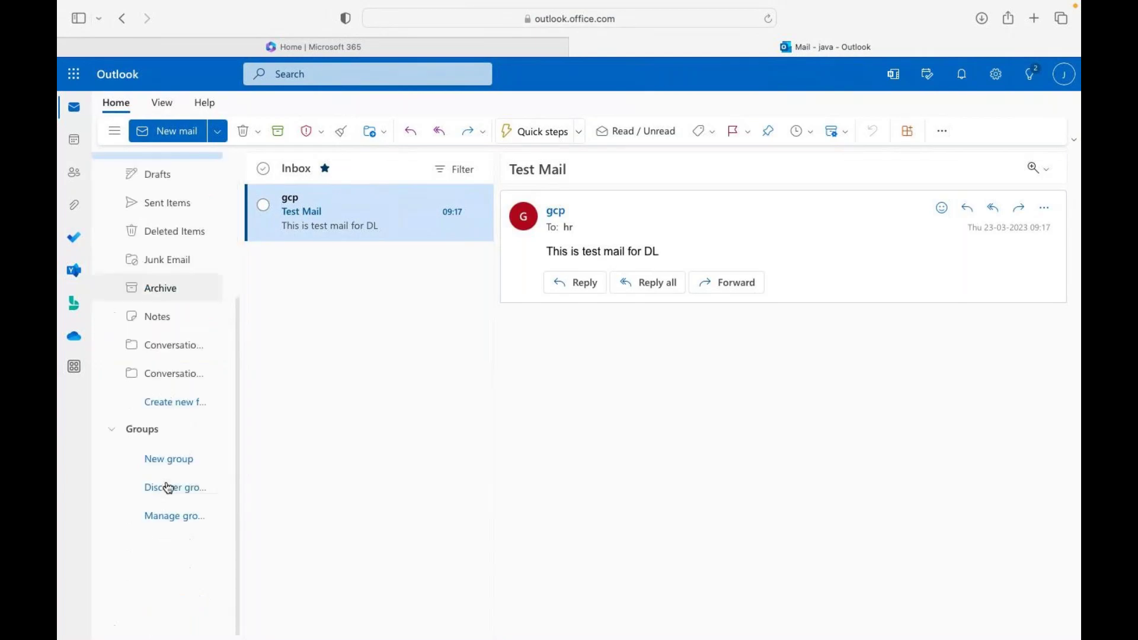
scroll(166, 487, "up", 2)
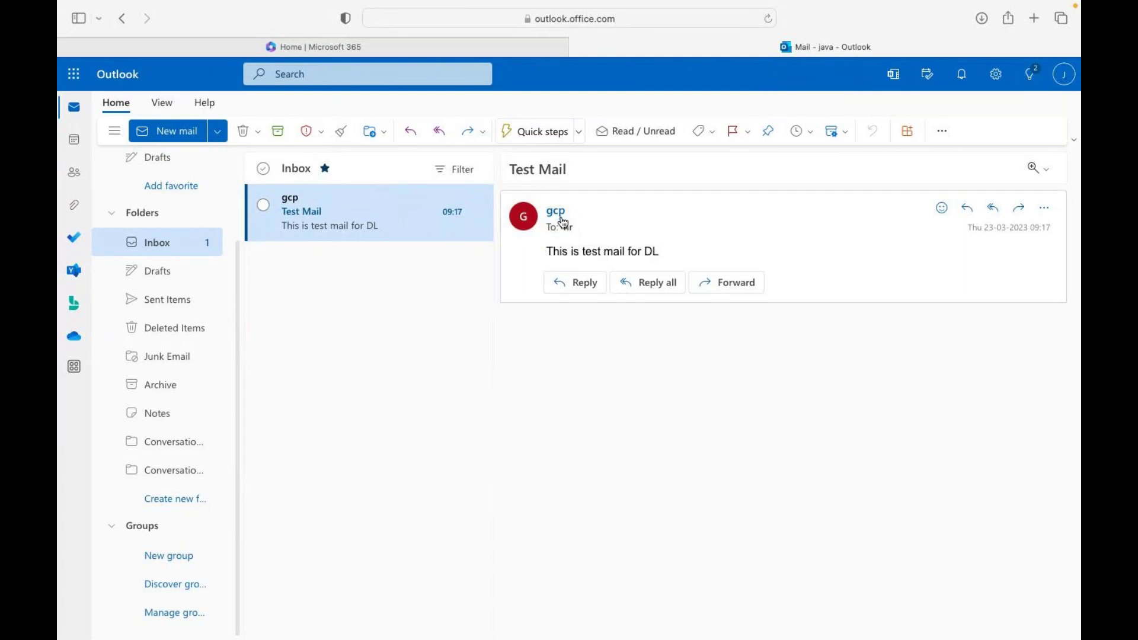
mouse_move(562, 215)
key("super+Tab")
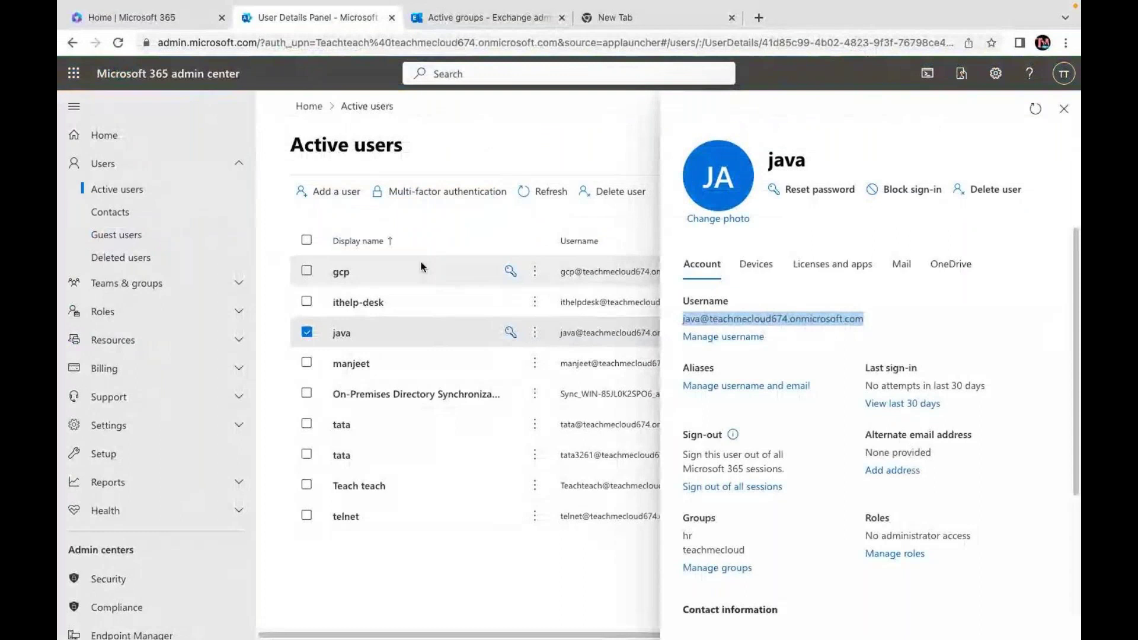
left_click(347, 200)
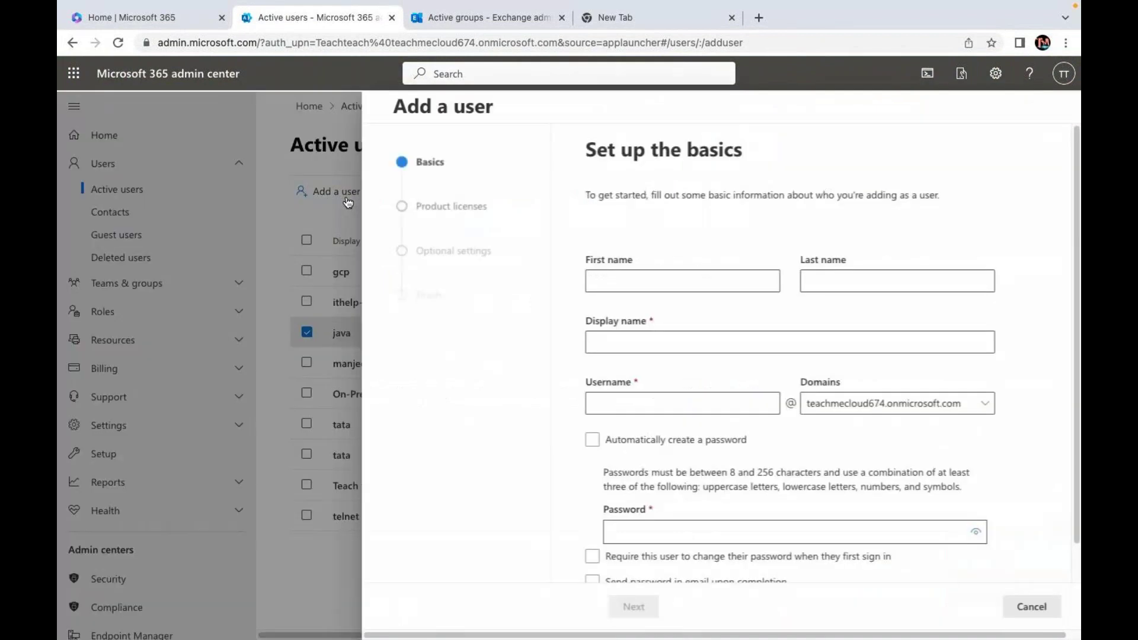
left_click(1008, 605)
left_click(484, 375)
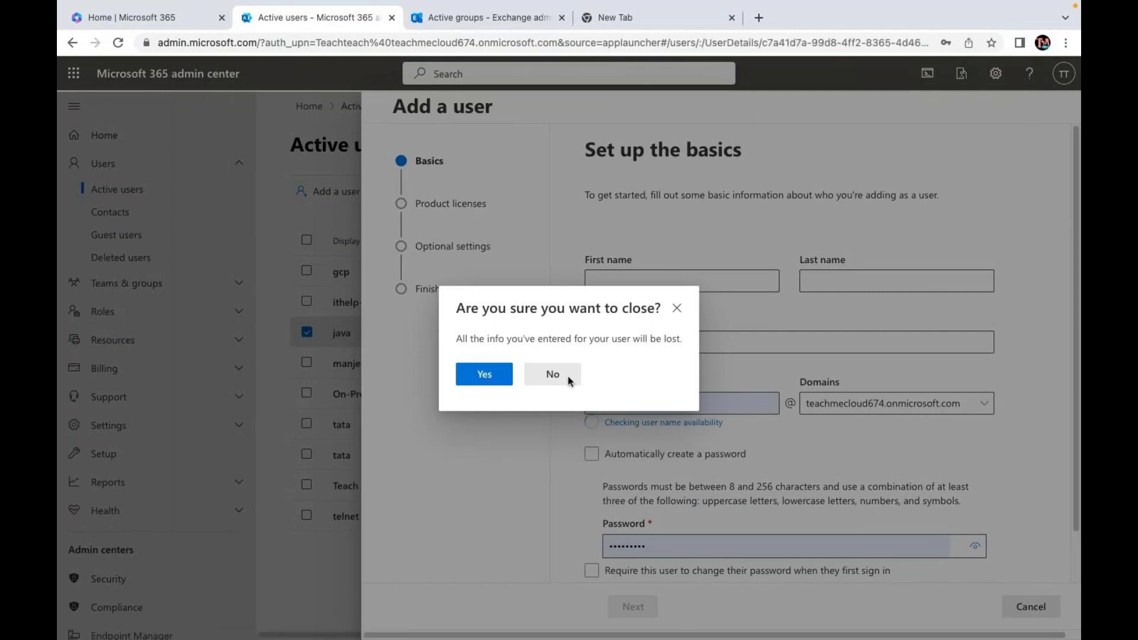
left_click(552, 374)
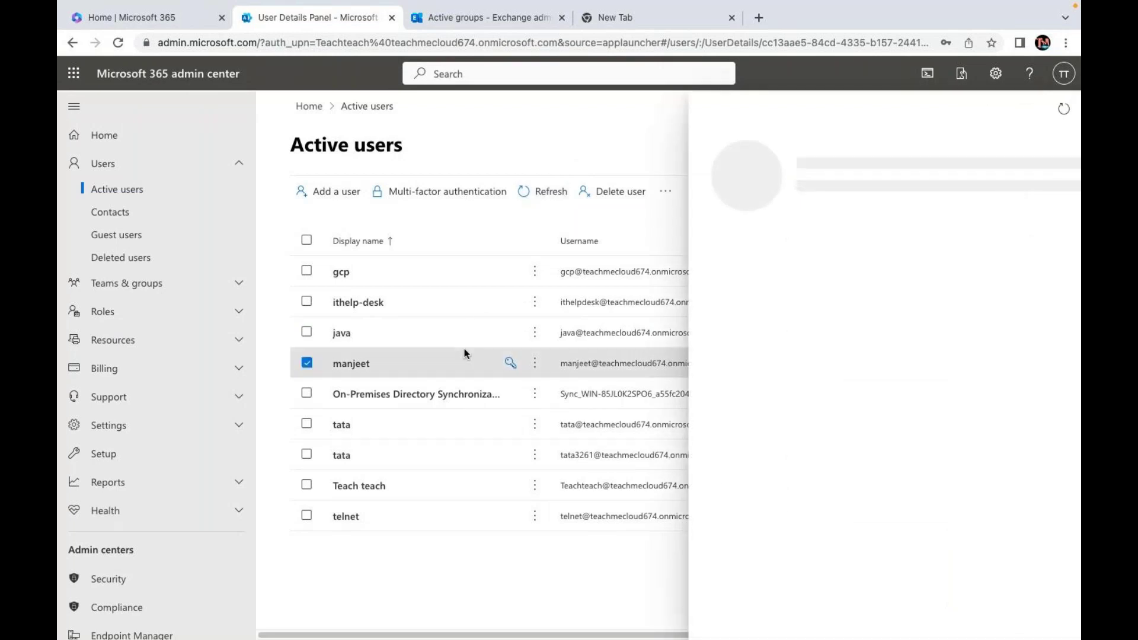
left_click(1064, 109)
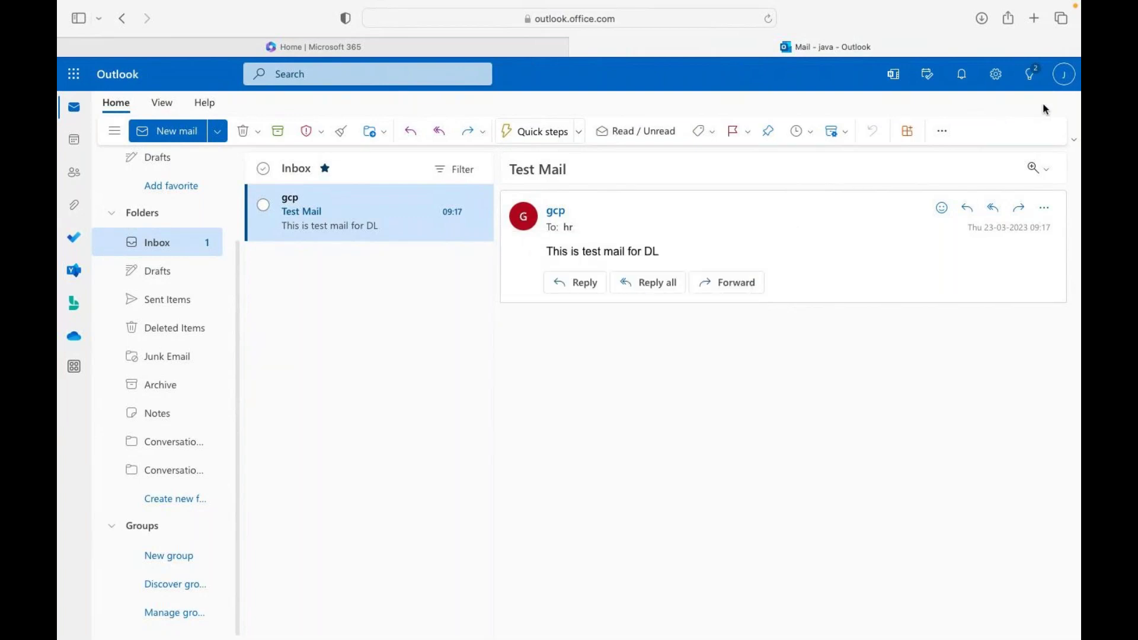
left_click(1066, 76)
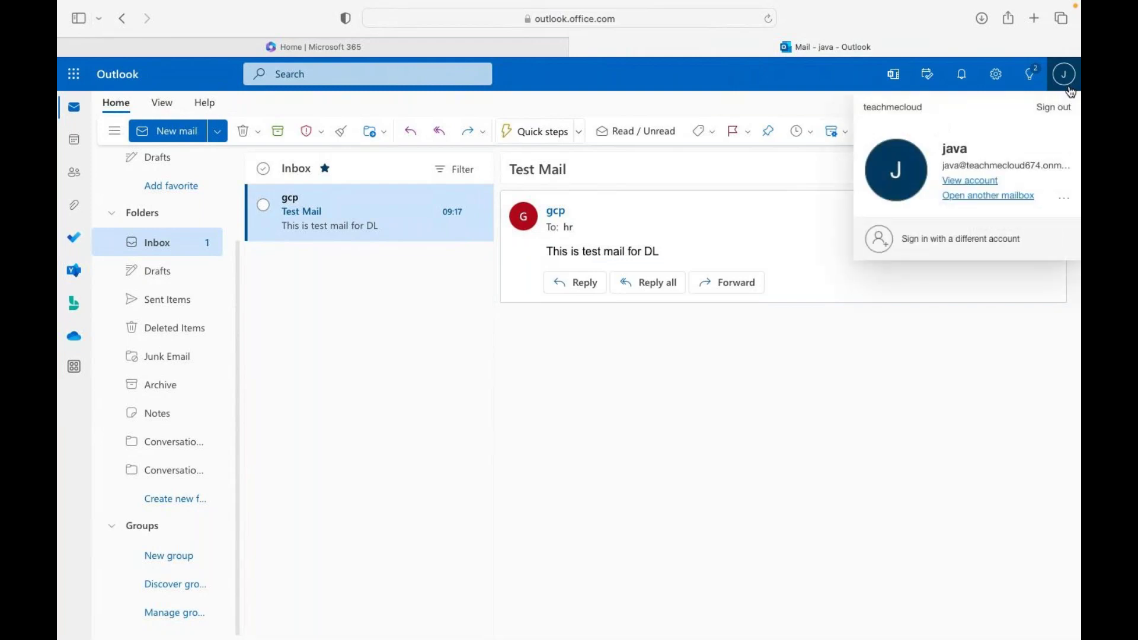
left_click(572, 456)
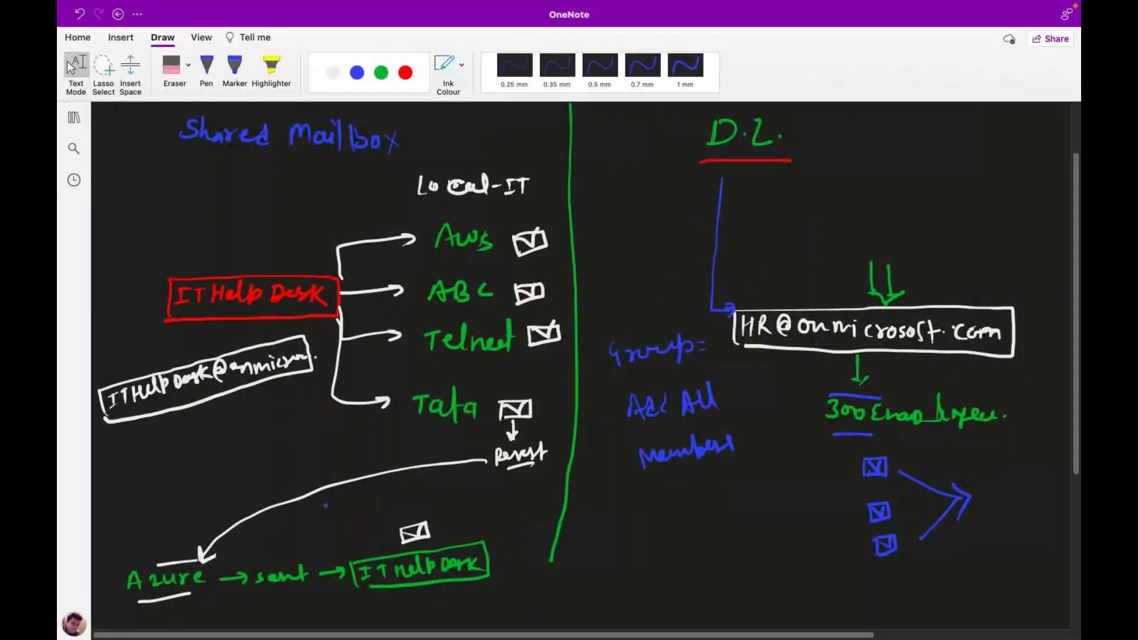
Scroll to blank whiteboard space and switch to the blue 0.5 mm pen.
scroll(968, 578, "up", 2)
scroll(438, 400, "down", 5)
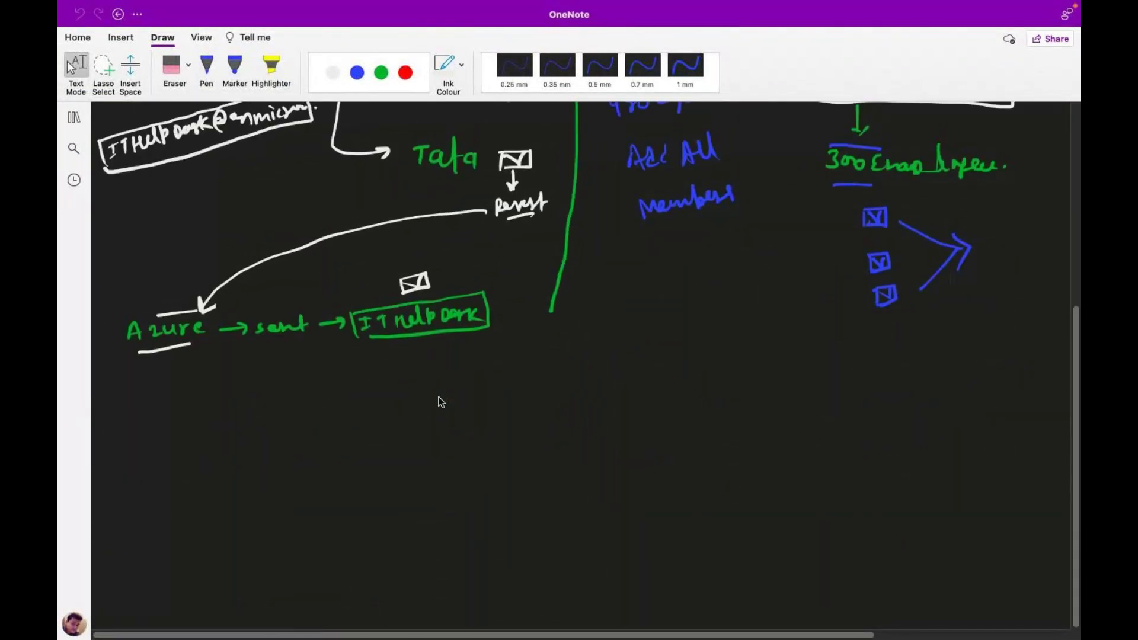
key("alt+d")
key("p")
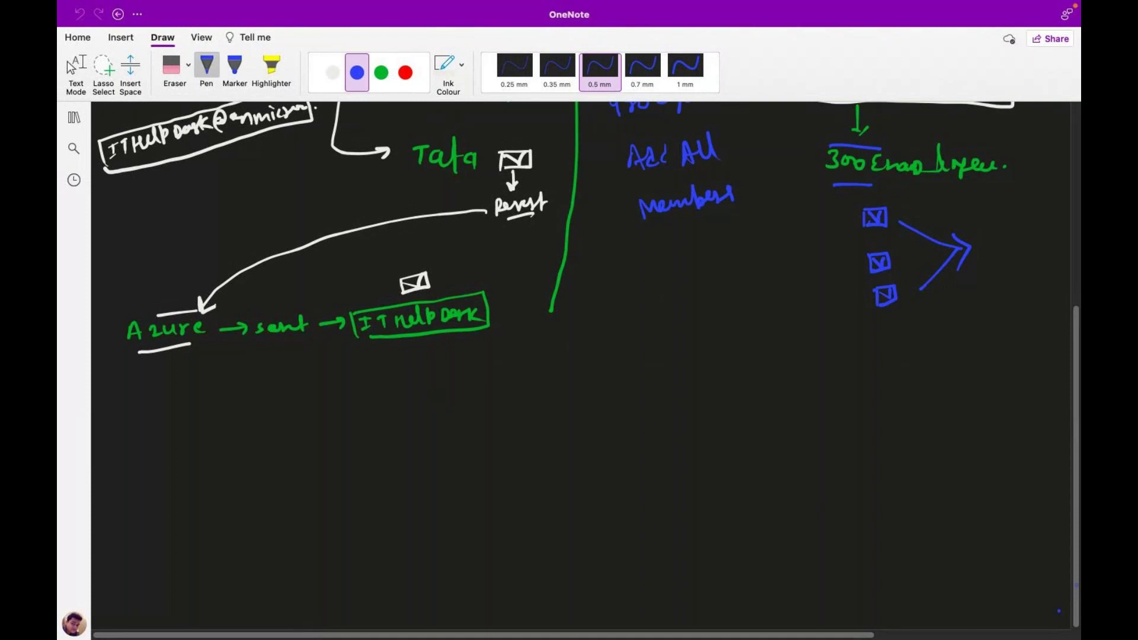
scroll(709, 458, "down", 5)
Handwrite 'Mail Box' in red ink, enclose it in a rectangle, then switch to white ink.
left_click(405, 72)
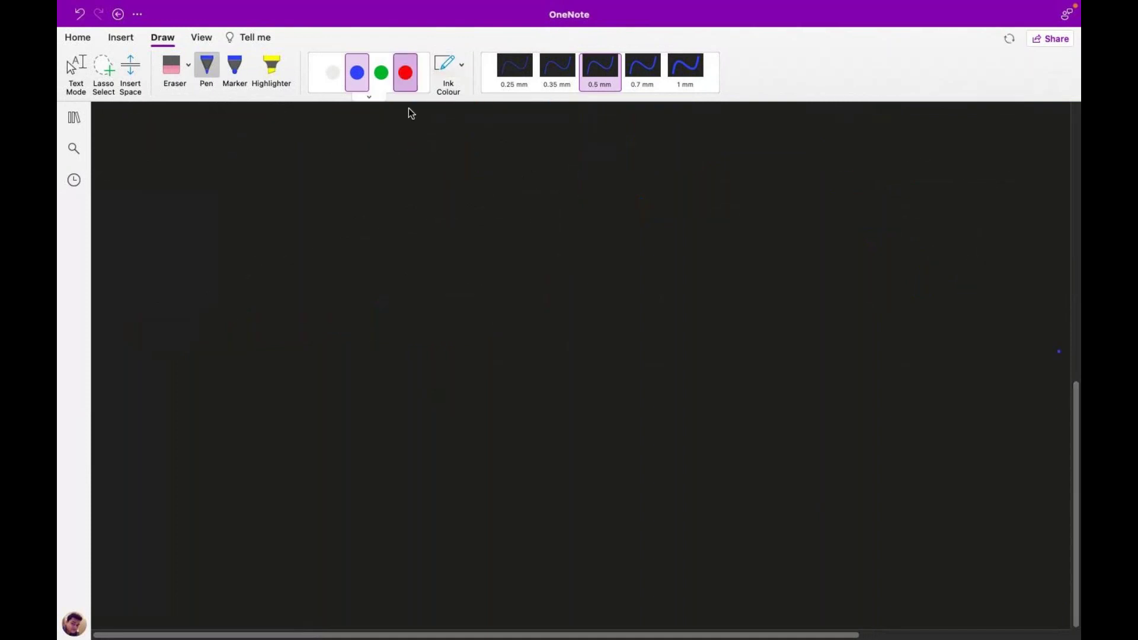
mouse_move(418, 177)
left_mouse_down()
mouse_move(424, 147)
mouse_move(443, 177)
mouse_move(521, 181)
left_mouse_up()
left_click(453, 177)
mouse_move(523, 155)
left_mouse_down()
mouse_move(523, 182)
mouse_move(544, 169)
mouse_move(565, 178)
mouse_move(558, 185)
left_mouse_up()
mouse_move(406, 144)
left_mouse_down()
mouse_move(404, 190)
mouse_move(588, 155)
mouse_move(501, 206)
mouse_move(403, 204)
mouse_move(404, 189)
left_mouse_up()
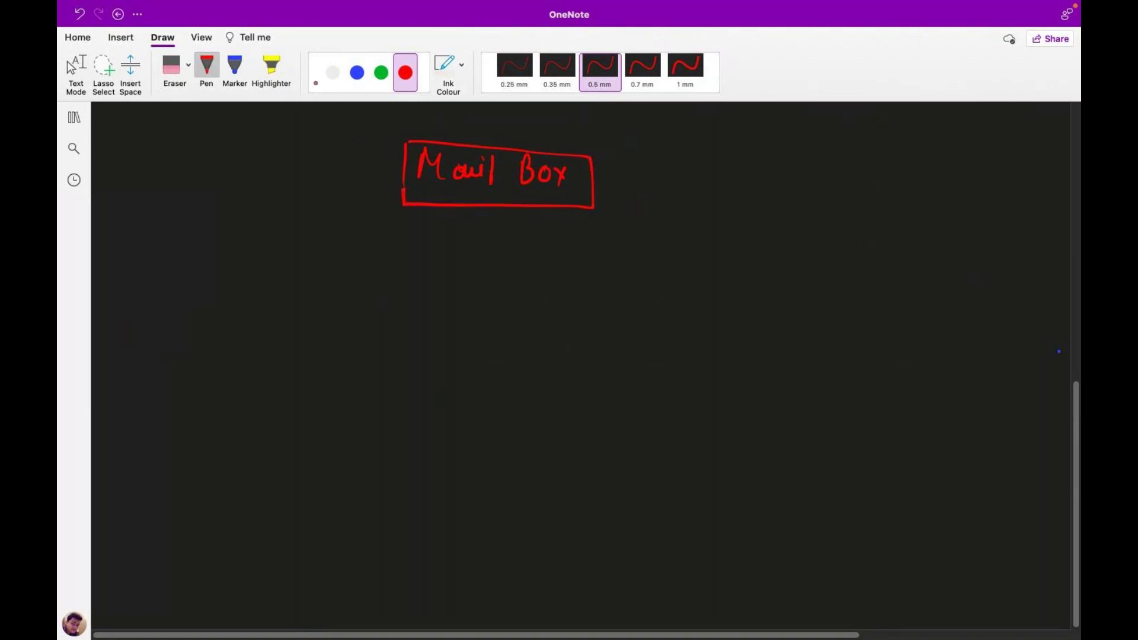
left_click(333, 73)
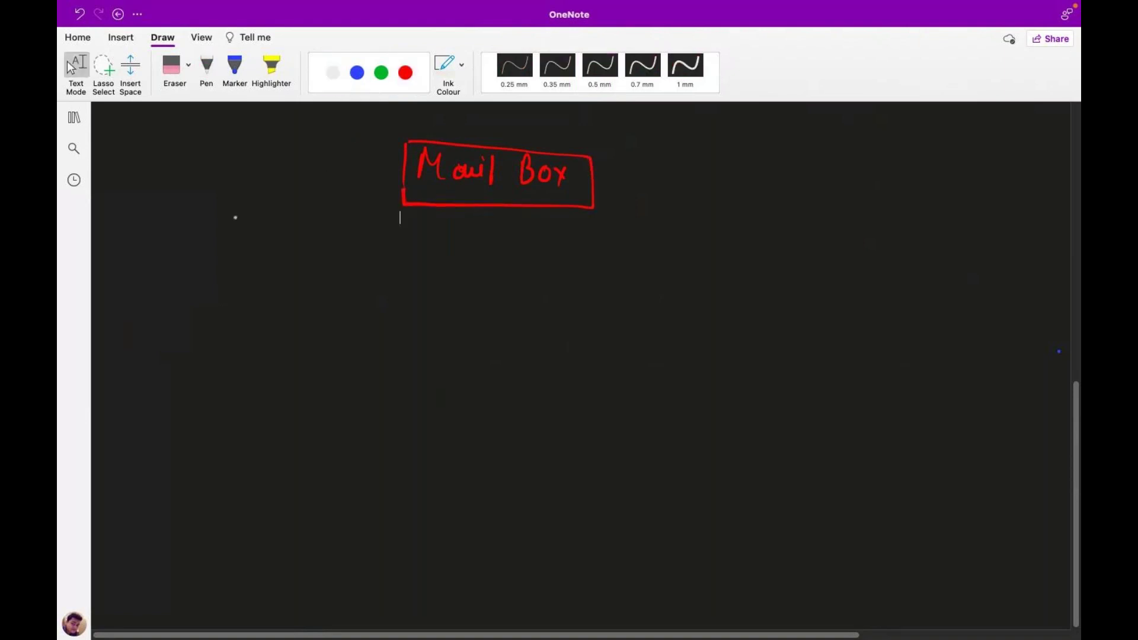
left_click_drag(172, 276, 171, 299)
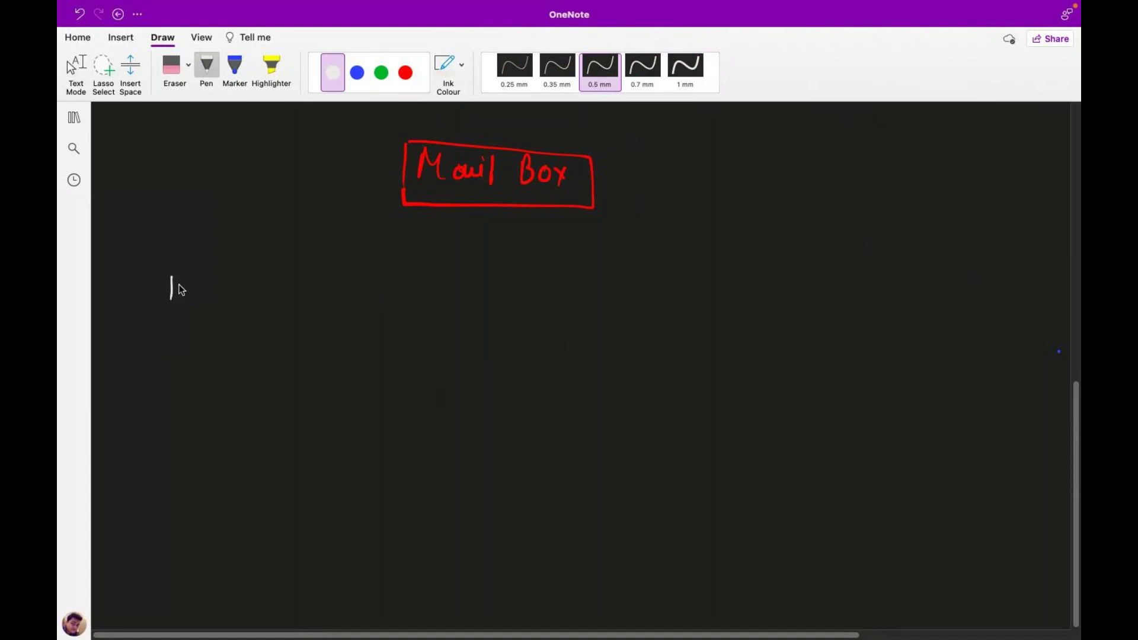
left_click(154, 243)
left_click(75, 67)
Undo the stray stroke and handwrite '1. User mailBox -' in white ink.
key("super+z")
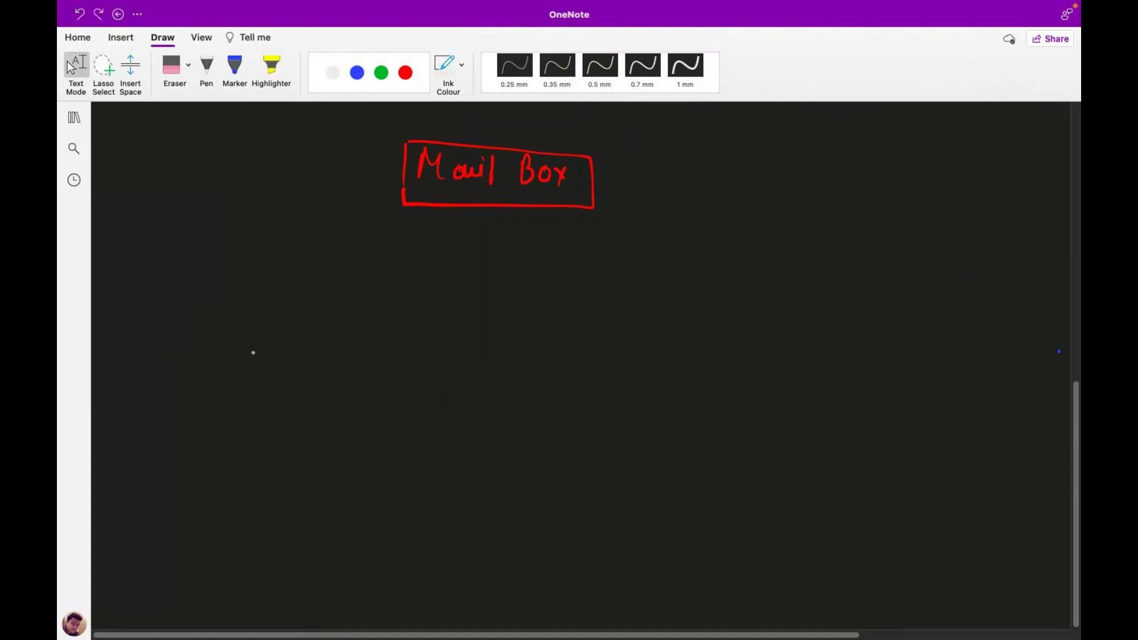
mouse_move(179, 284)
left_mouse_down()
mouse_move(189, 295)
mouse_move(191, 283)
left_mouse_up()
mouse_move(202, 286)
left_mouse_down()
mouse_move(197, 299)
mouse_move(239, 290)
mouse_move(308, 304)
left_mouse_up()
left_click_drag(312, 293, 328, 306)
mouse_move(330, 287)
left_mouse_down()
mouse_move(340, 297)
mouse_move(332, 306)
left_mouse_up()
left_click_drag(356, 294, 356, 300)
mouse_move(359, 294)
left_mouse_down()
mouse_move(366, 311)
mouse_move(469, 298)
left_mouse_up()
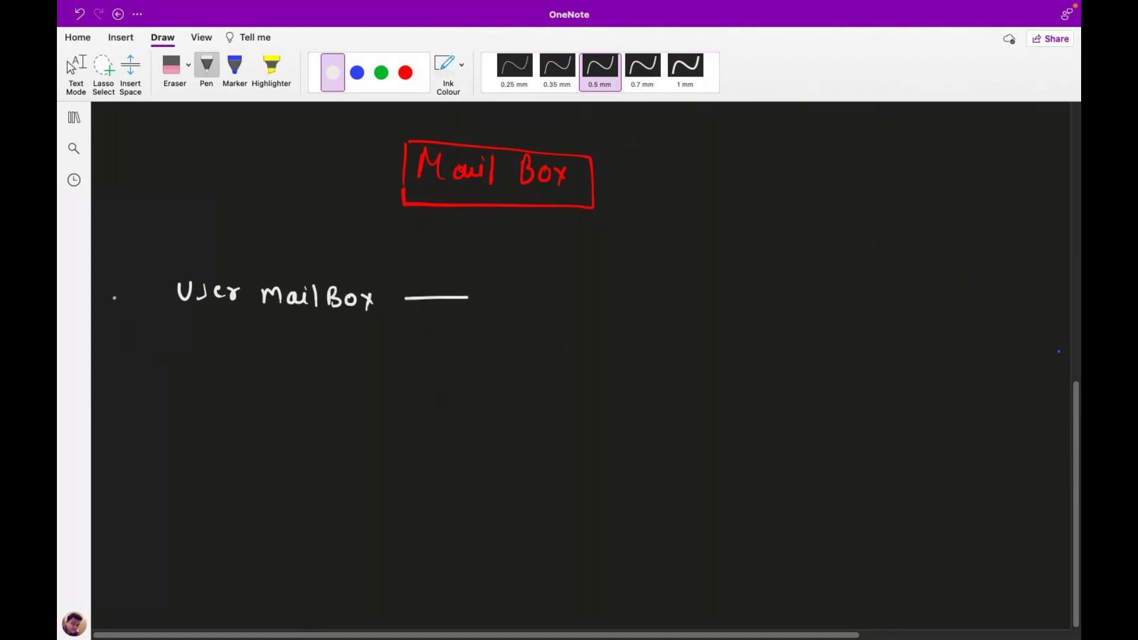
left_click_drag(116, 293, 116, 309)
Handwrite '2. Shared mail Box -' on the next line.
left_click_drag(109, 368, 118, 383)
left_click(123, 375)
mouse_move(190, 360)
left_mouse_down()
mouse_move(177, 375)
mouse_move(263, 376)
mouse_move(282, 363)
mouse_move(299, 380)
mouse_move(338, 380)
mouse_move(333, 365)
mouse_move(371, 384)
left_mouse_up()
mouse_move(372, 367)
left_mouse_down()
mouse_move(373, 384)
mouse_move(395, 375)
mouse_move(418, 388)
left_mouse_up()
mouse_move(419, 373)
left_mouse_down()
mouse_move(405, 389)
mouse_move(483, 385)
left_mouse_up()
Handwrite '3. D.L. -' as the third item.
mouse_move(105, 440)
left_mouse_down()
mouse_move(106, 459)
mouse_move(185, 454)
left_mouse_up()
mouse_move(186, 431)
left_mouse_down()
mouse_move(184, 454)
mouse_move(237, 450)
left_mouse_up()
left_click(208, 444)
left_click(241, 444)
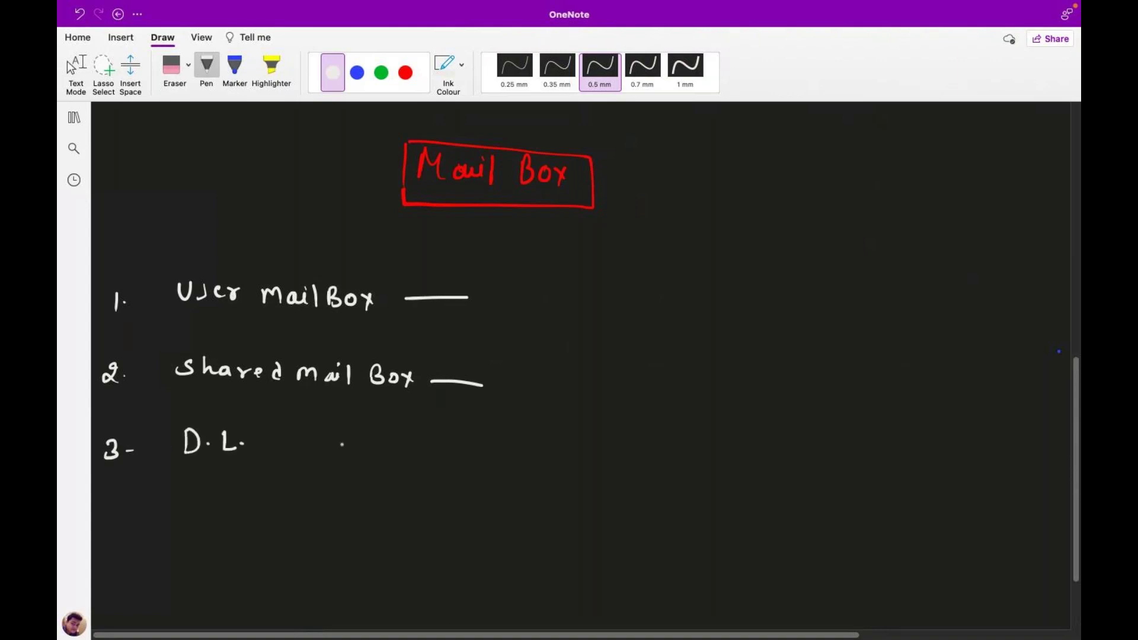
left_click_drag(420, 441, 473, 441)
Handwrite '4. Archive mail Box -' as the fourth item and stop inking.
mouse_move(102, 504)
left_mouse_down()
mouse_move(112, 526)
mouse_move(205, 526)
mouse_move(203, 516)
mouse_move(217, 525)
mouse_move(226, 513)
mouse_move(227, 526)
left_mouse_up()
mouse_move(241, 504)
left_mouse_down()
mouse_move(256, 526)
mouse_move(287, 513)
mouse_move(348, 527)
mouse_move(329, 531)
mouse_move(427, 519)
mouse_move(454, 530)
mouse_move(442, 530)
left_mouse_up()
left_click(260, 509)
left_click(398, 520)
left_click_drag(466, 521, 489, 520)
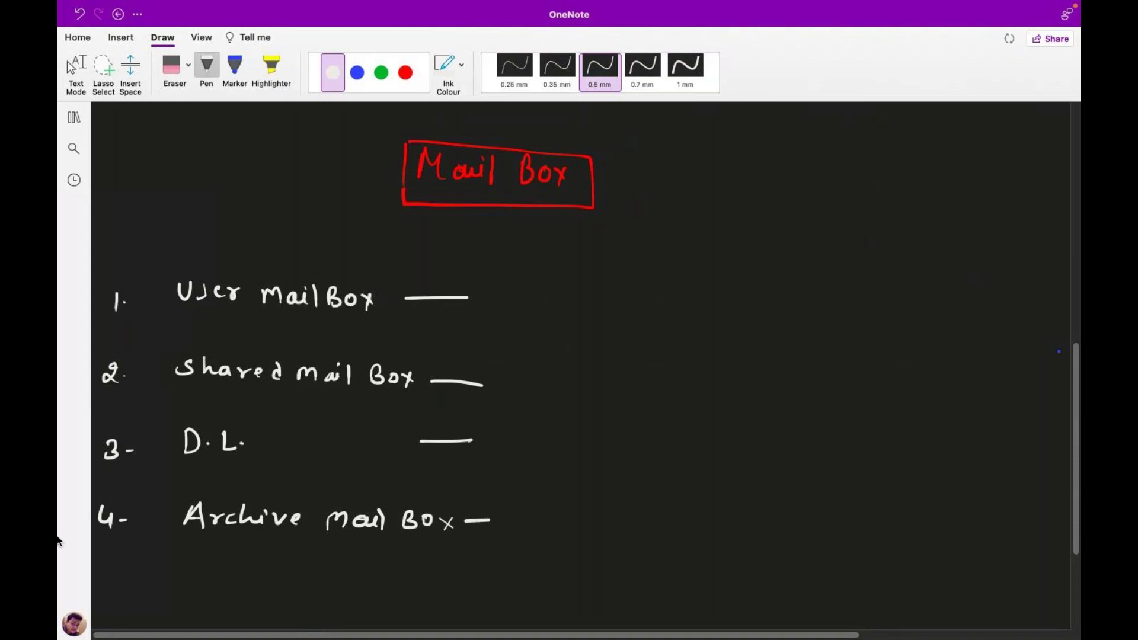
key("Escape")
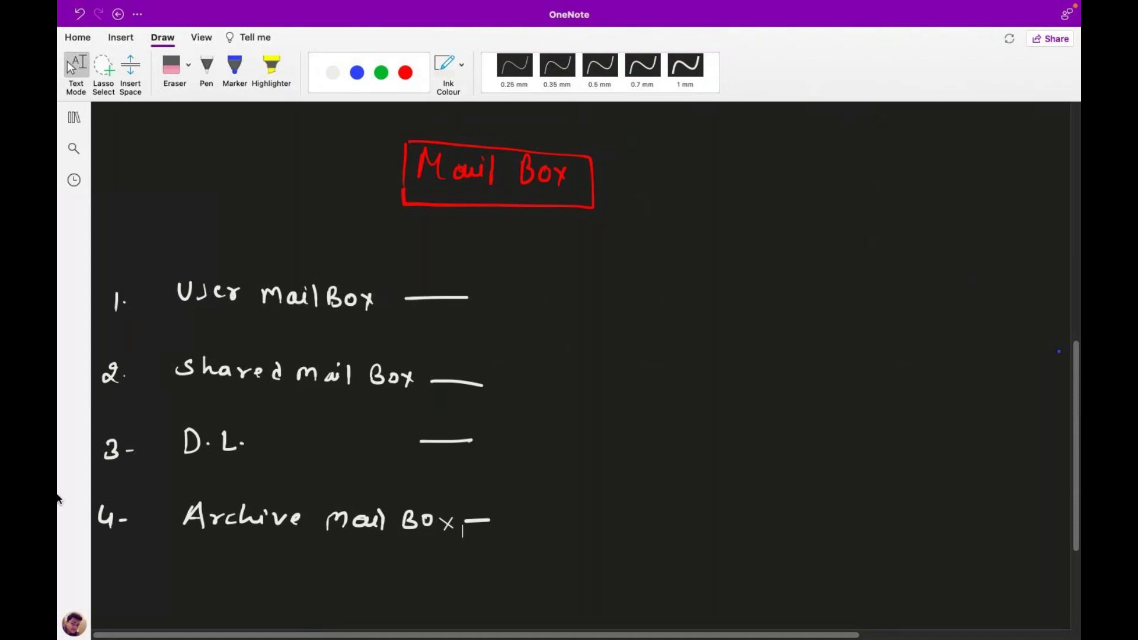
Tick the User, Shared and D.L. items and put a question mark after Archive mail Box.
left_click_drag(492, 297, 526, 280)
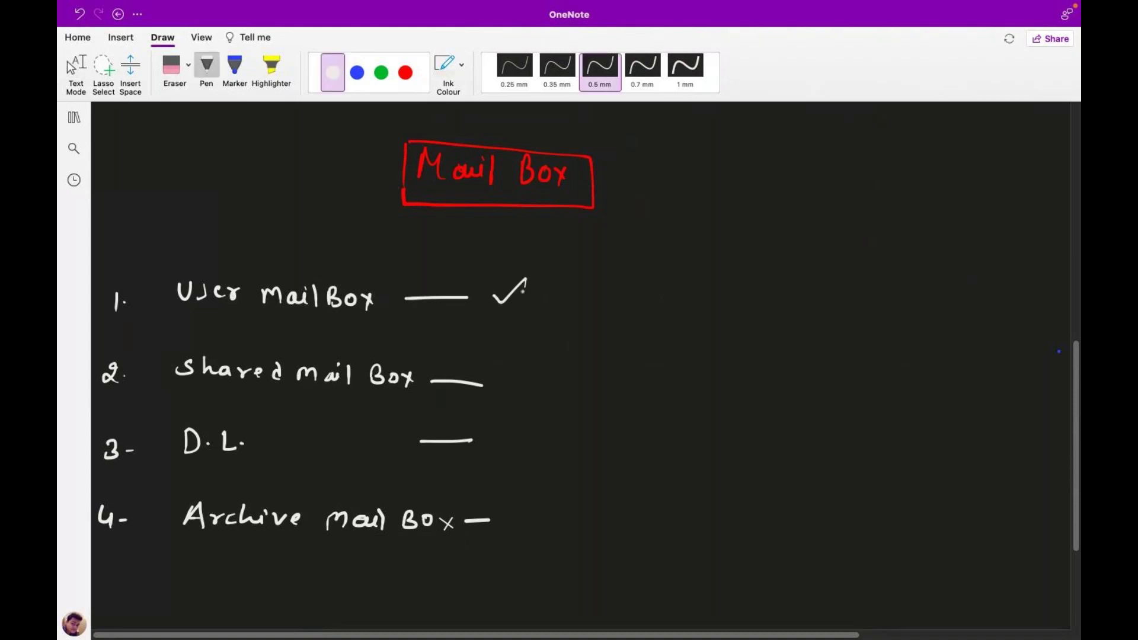
left_click_drag(509, 380, 540, 369)
left_click_drag(514, 435, 548, 424)
left_click_drag(525, 509, 526, 536)
left_click(529, 542)
left_click(381, 72)
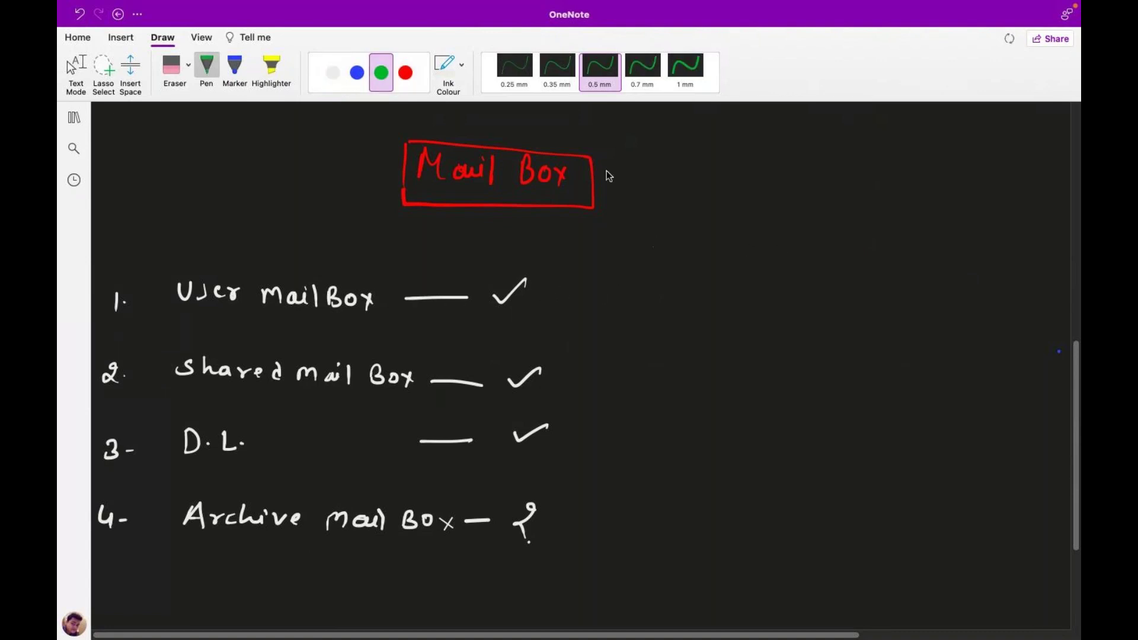
Draw a green 0.7 mm arrow to the right of User mailBox.
left_click(643, 68)
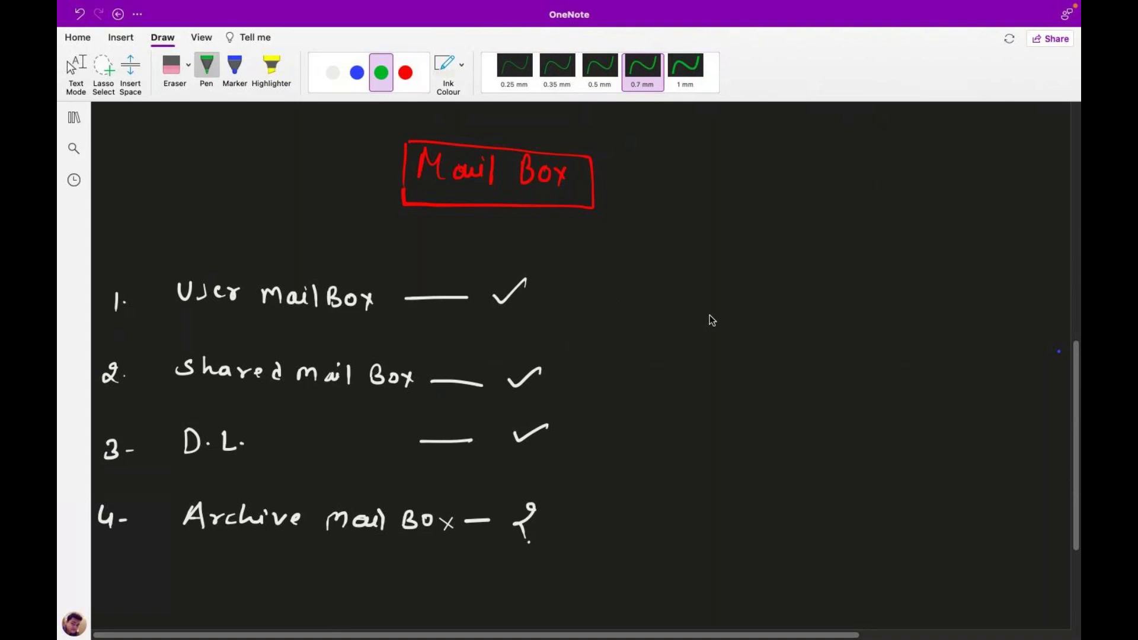
mouse_move(575, 296)
left_mouse_down()
mouse_move(630, 296)
mouse_move(627, 309)
left_mouse_up()
left_click(600, 68)
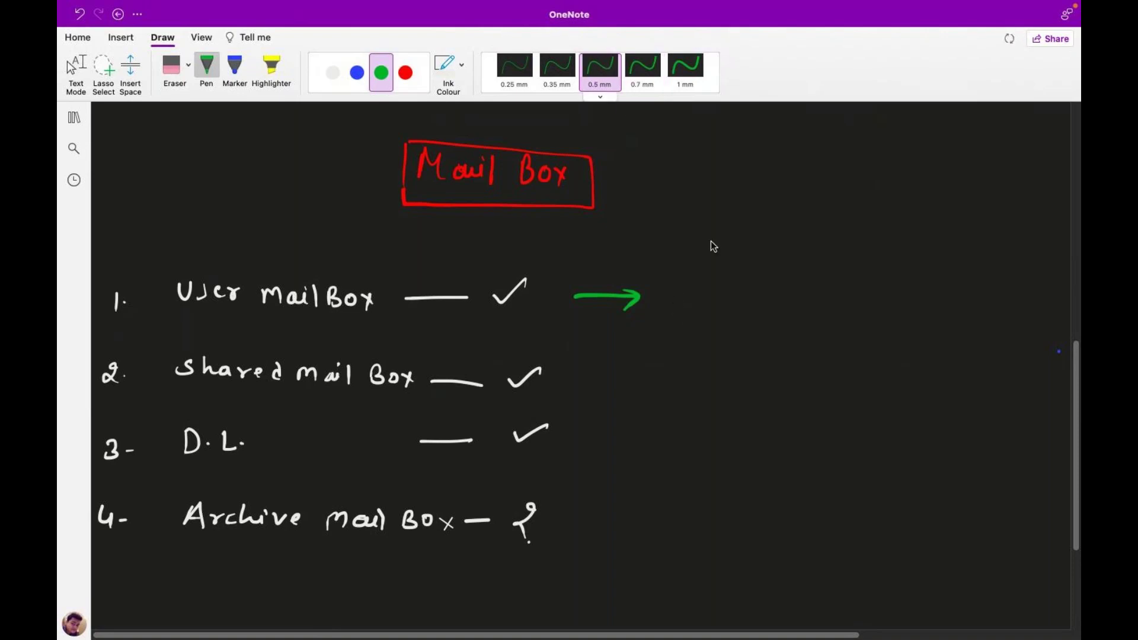
left_click(651, 72)
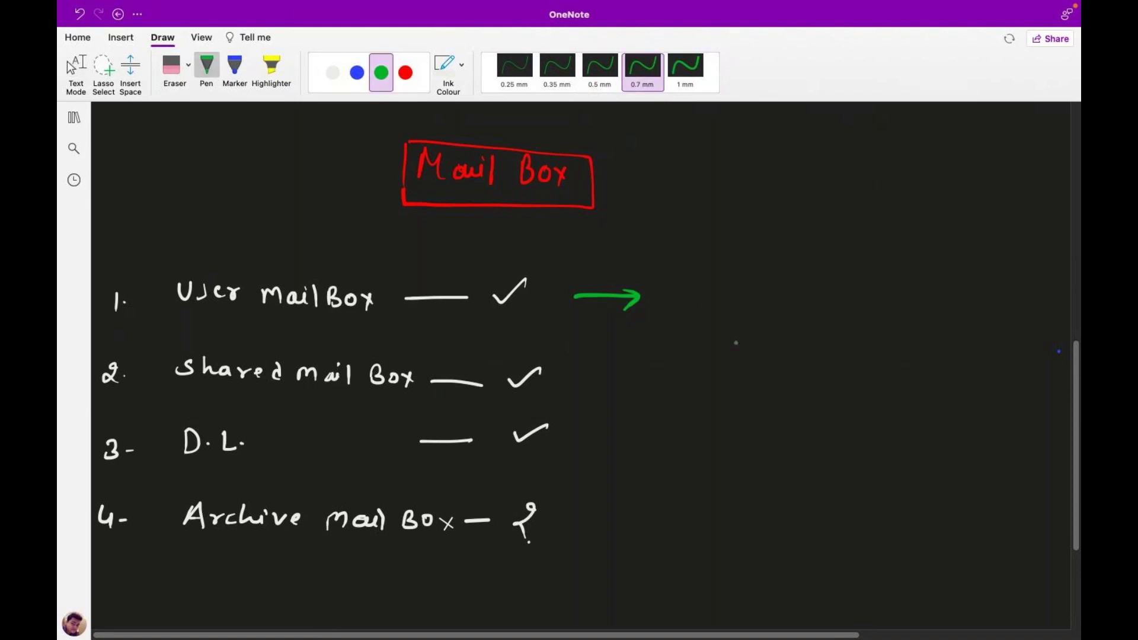
Write '2GB-Inbox' in green beside the arrow and enclose it in a box.
mouse_move(703, 291)
left_mouse_down()
mouse_move(708, 311)
mouse_move(750, 312)
left_mouse_up()
mouse_move(751, 292)
left_mouse_down()
mouse_move(765, 302)
mouse_move(753, 314)
left_mouse_up()
left_click_drag(771, 302, 877, 314)
left_click_drag(878, 299, 867, 317)
mouse_move(680, 327)
left_mouse_down()
mouse_move(679, 284)
mouse_move(899, 279)
mouse_move(834, 325)
mouse_move(685, 329)
left_mouse_up()
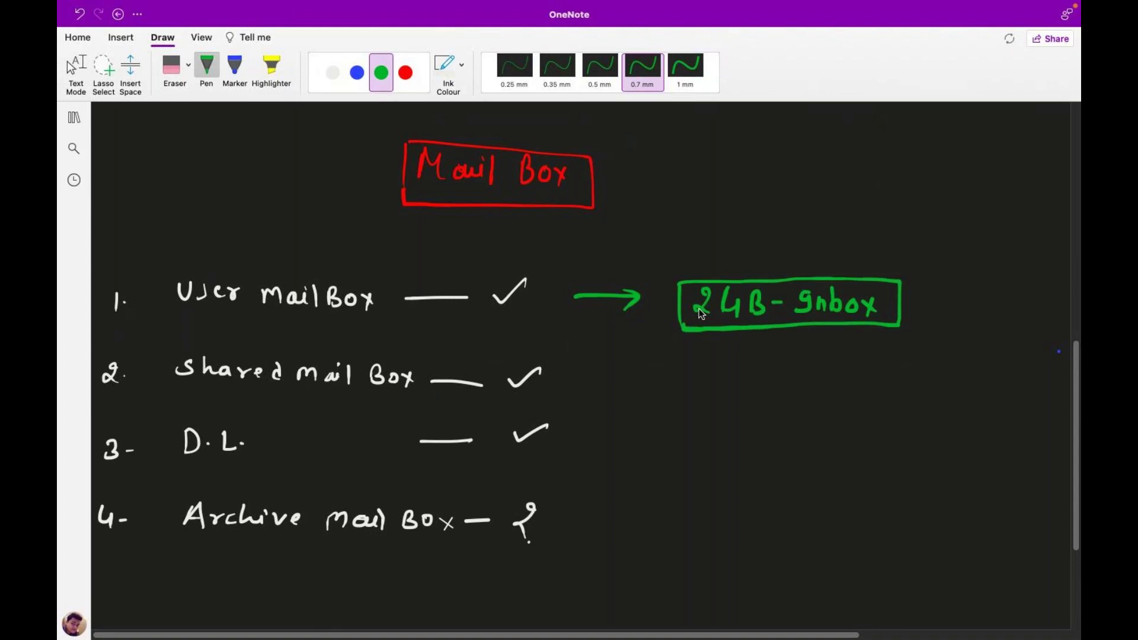
left_click(76, 71)
left_click(207, 67)
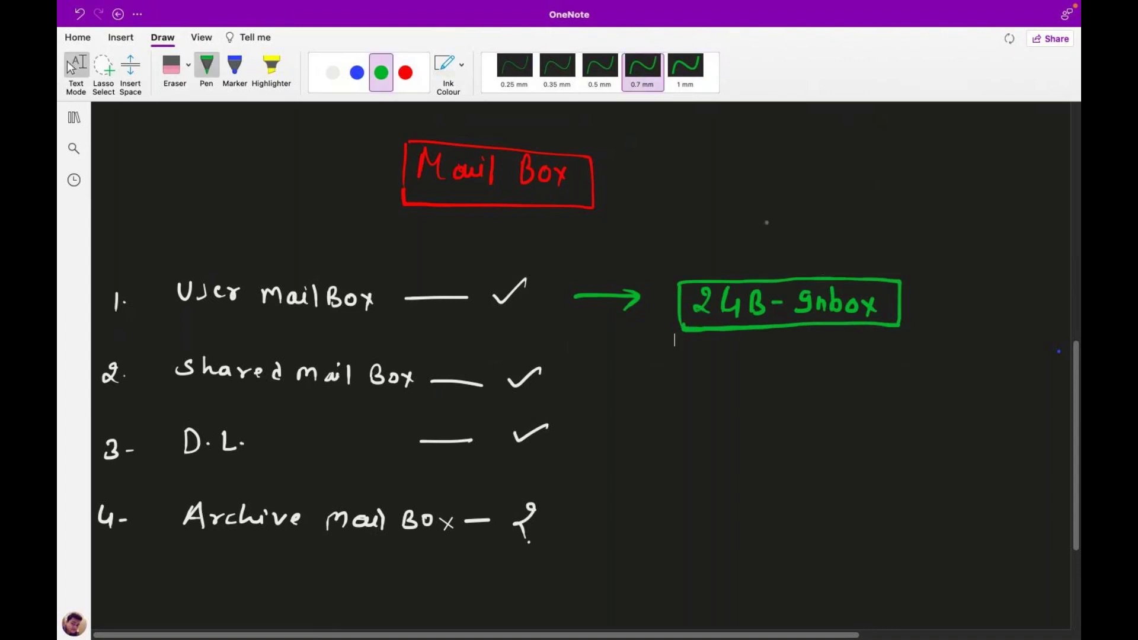
left_click(405, 72)
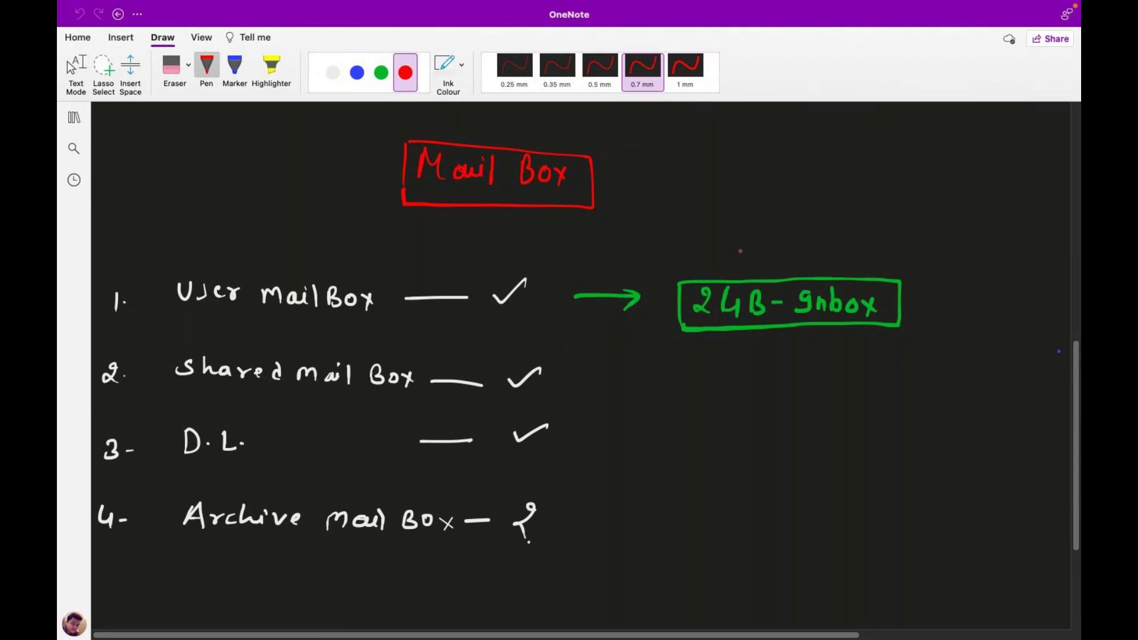
Write 'Full' in red above the inbox box with three arrows to sent, Recve and Draft.
mouse_move(746, 232)
left_mouse_down()
mouse_move(748, 255)
mouse_move(789, 244)
mouse_move(797, 219)
mouse_move(798, 250)
left_mouse_up()
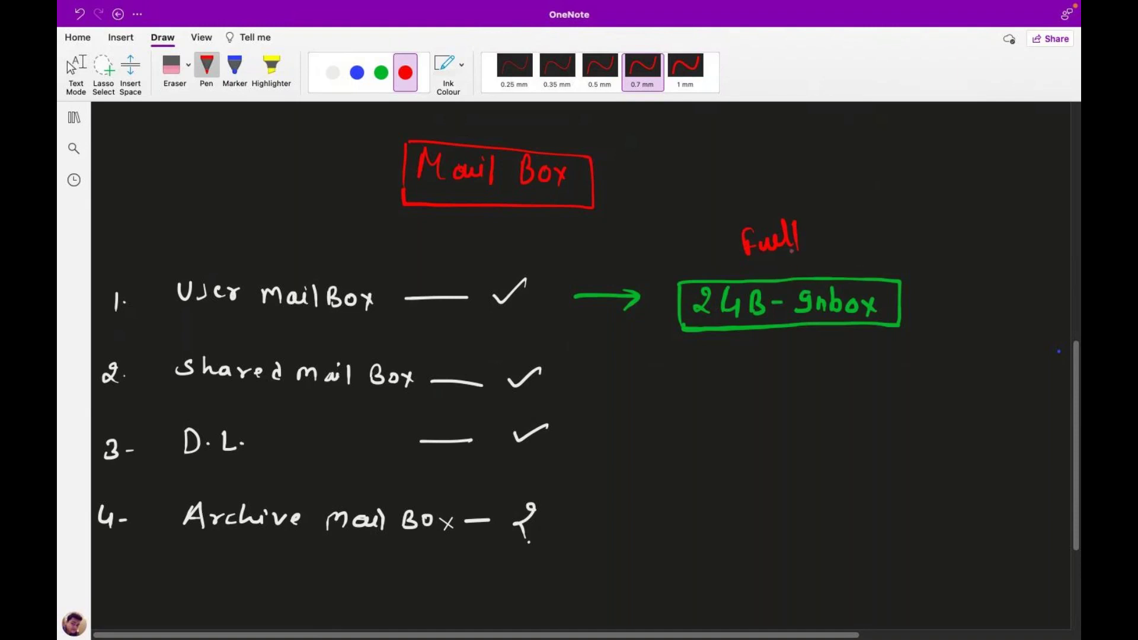
mouse_move(810, 200)
left_mouse_down()
mouse_move(849, 181)
mouse_move(882, 238)
left_mouse_up()
left_click_drag(876, 235, 882, 243)
mouse_move(867, 161)
left_mouse_down()
mouse_move(855, 176)
mouse_move(882, 161)
mouse_move(916, 170)
mouse_move(896, 216)
mouse_move(961, 190)
mouse_move(975, 200)
left_mouse_up()
left_click(969, 195)
mouse_move(901, 228)
left_mouse_down()
mouse_move(904, 243)
mouse_move(970, 211)
mouse_move(985, 221)
left_mouse_up()
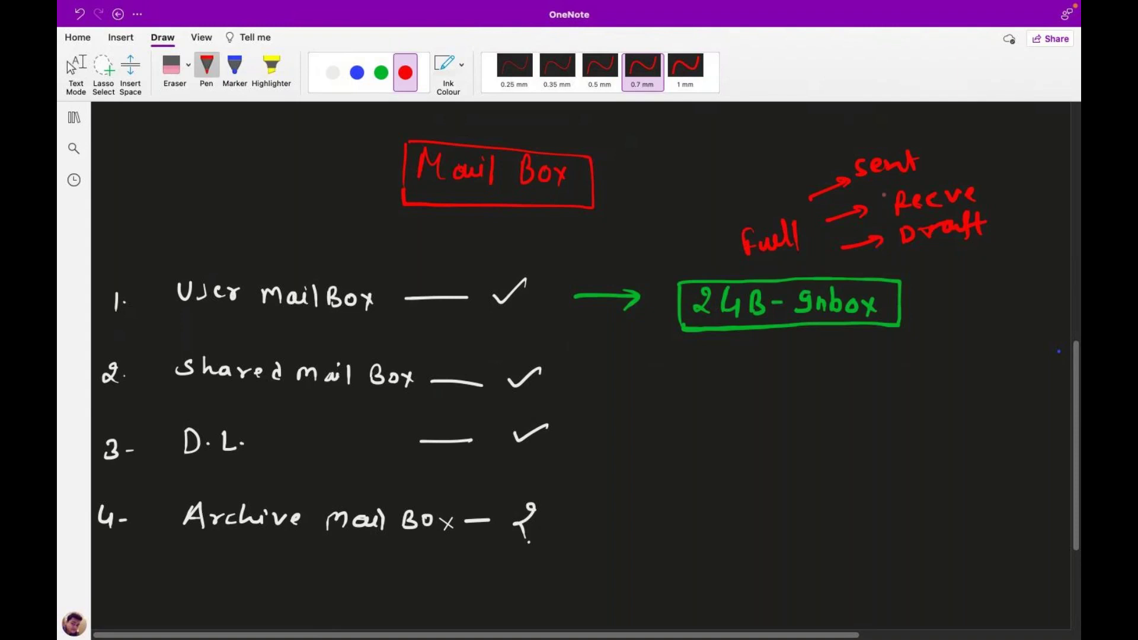
left_click_drag(925, 245, 944, 245)
Draw a red arrow from the 2GB-Inbox box down to Archive mail Box's question mark.
mouse_move(790, 330)
left_mouse_down()
mouse_move(792, 480)
mouse_move(759, 500)
left_mouse_up()
mouse_move(593, 484)
left_mouse_down()
mouse_move(532, 494)
mouse_move(555, 502)
left_mouse_up()
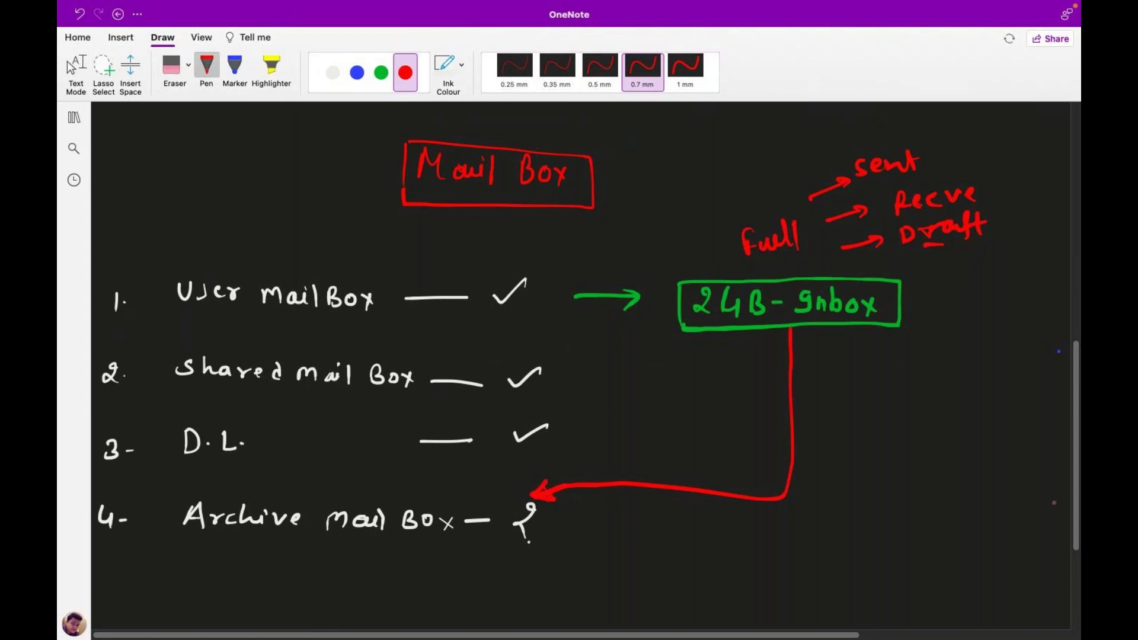
scroll(587, 356, "down", 5)
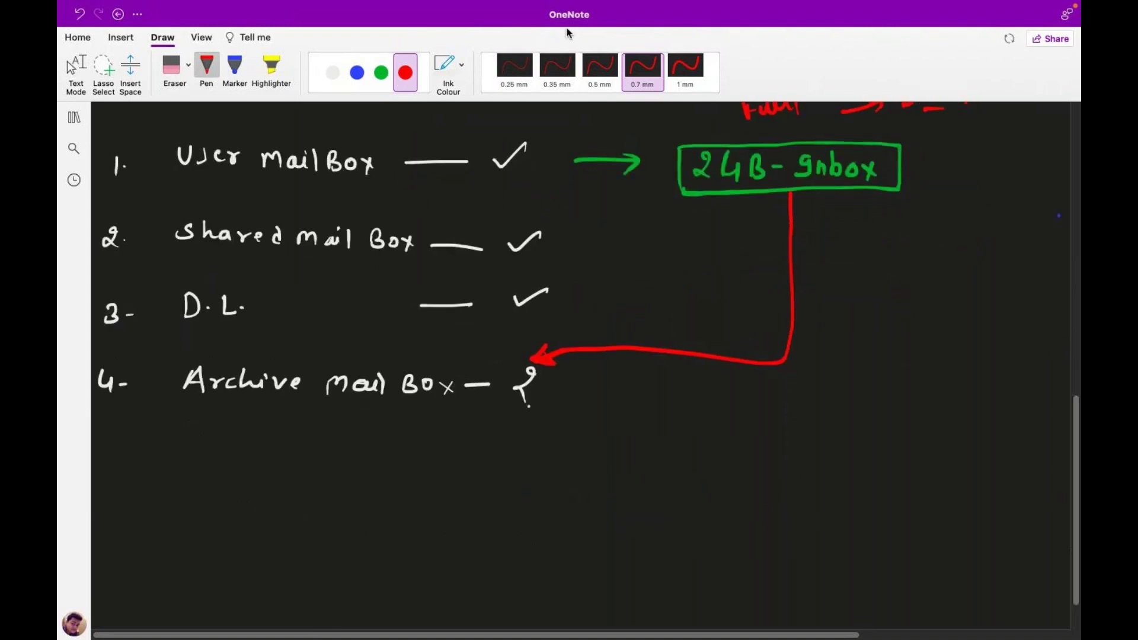
left_click(381, 72)
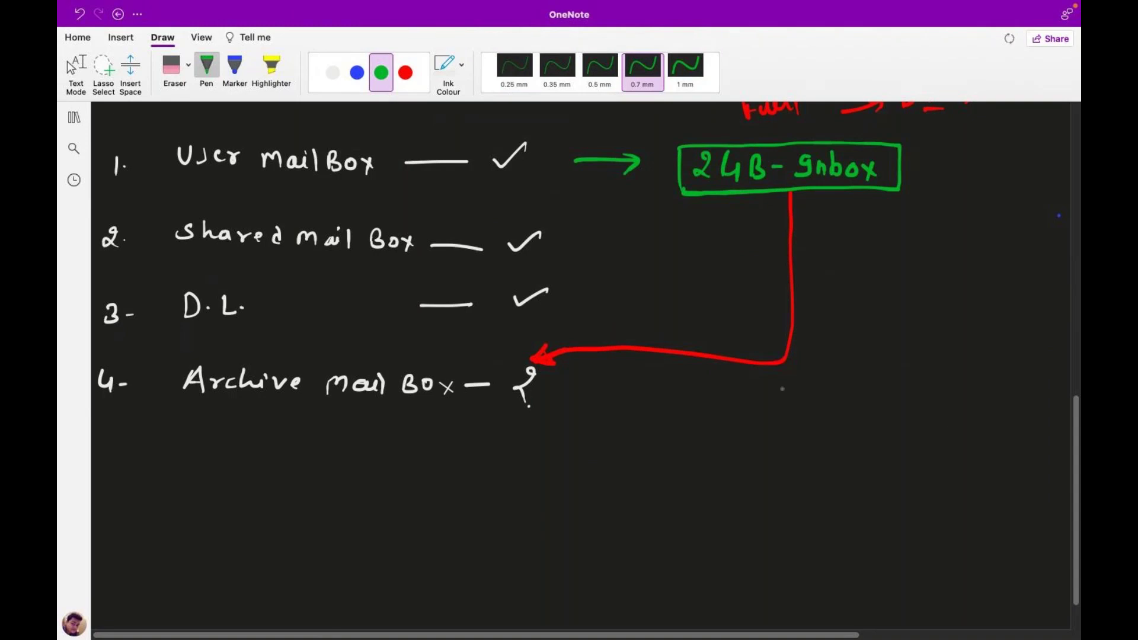
scroll(1061, 489, "up", 2)
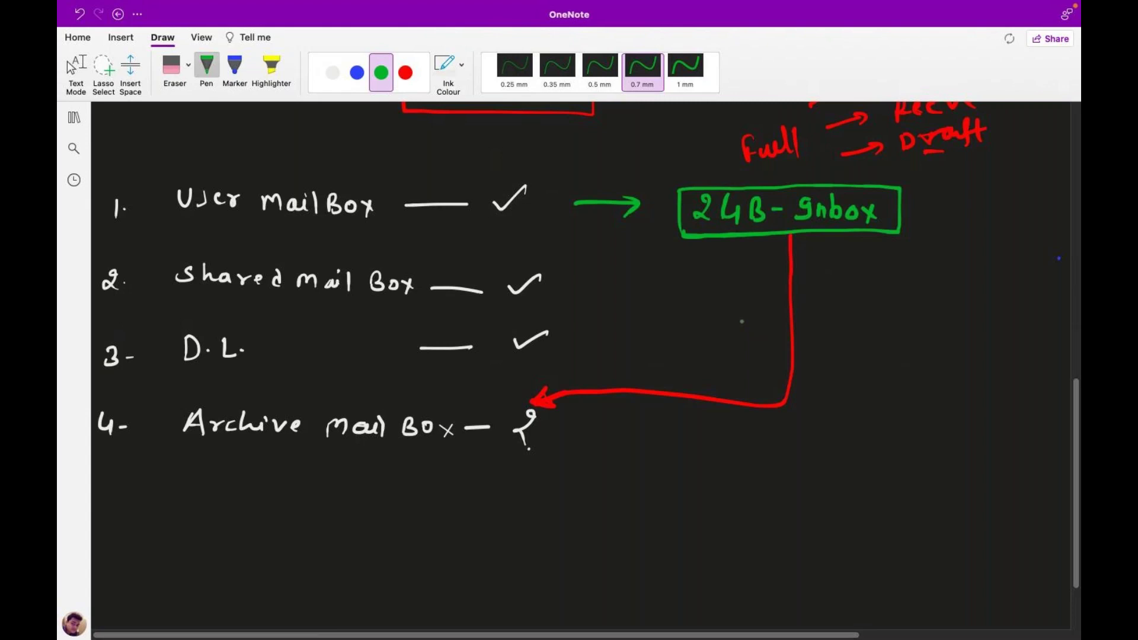
key("Escape")
Draw a green arrow from Archive MailBox to a boxed '50GB → 100GB' note and begin 'Size' beneath.
mouse_move(444, 456)
left_mouse_down()
mouse_move(441, 492)
mouse_move(622, 531)
mouse_move(610, 541)
mouse_move(659, 520)
left_mouse_up()
mouse_move(645, 522)
left_mouse_down()
mouse_move(643, 536)
mouse_move(695, 522)
mouse_move(690, 542)
mouse_move(806, 537)
left_mouse_up()
left_click(704, 537)
mouse_move(794, 529)
left_mouse_down()
mouse_move(806, 536)
mouse_move(797, 545)
mouse_move(827, 548)
mouse_move(837, 533)
mouse_move(871, 537)
mouse_move(881, 551)
left_mouse_up()
left_click(837, 537)
left_click(889, 544)
left_click_drag(896, 532, 897, 549)
mouse_move(629, 514)
left_mouse_down()
mouse_move(630, 554)
mouse_move(711, 519)
mouse_move(929, 523)
mouse_move(833, 561)
mouse_move(637, 564)
mouse_move(629, 552)
left_mouse_up()
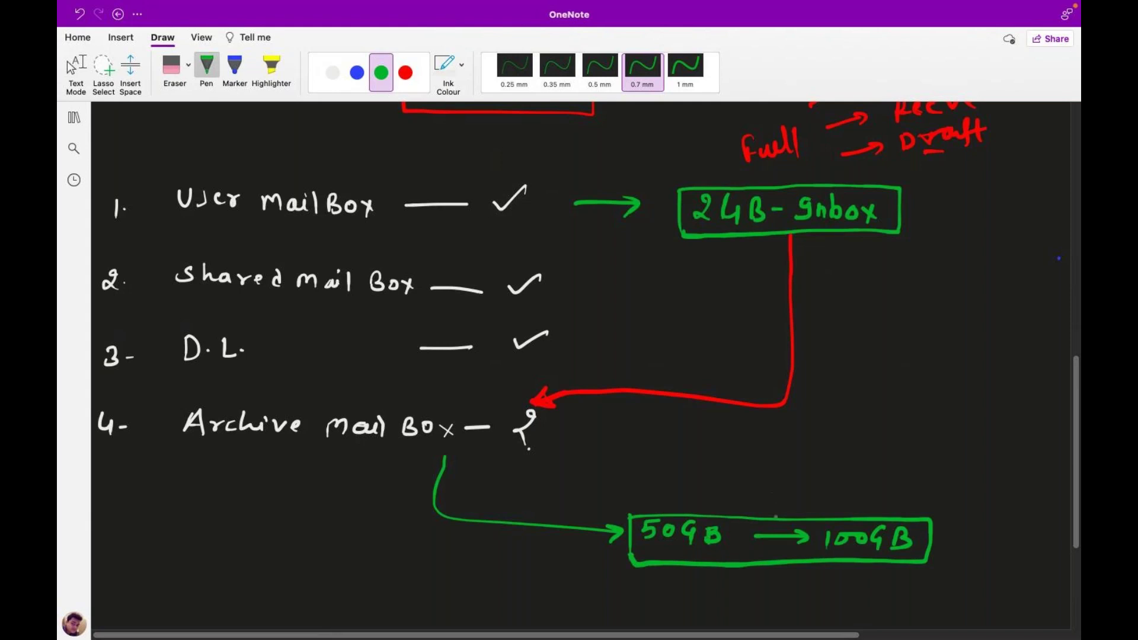
left_click_drag(750, 576, 740, 588)
mouse_move(764, 576)
left_mouse_down()
mouse_move(762, 588)
mouse_move(807, 584)
left_mouse_up()
Draw a blue arrow down from the red line and write 'Transfer old Emails' beside it.
left_click(357, 72)
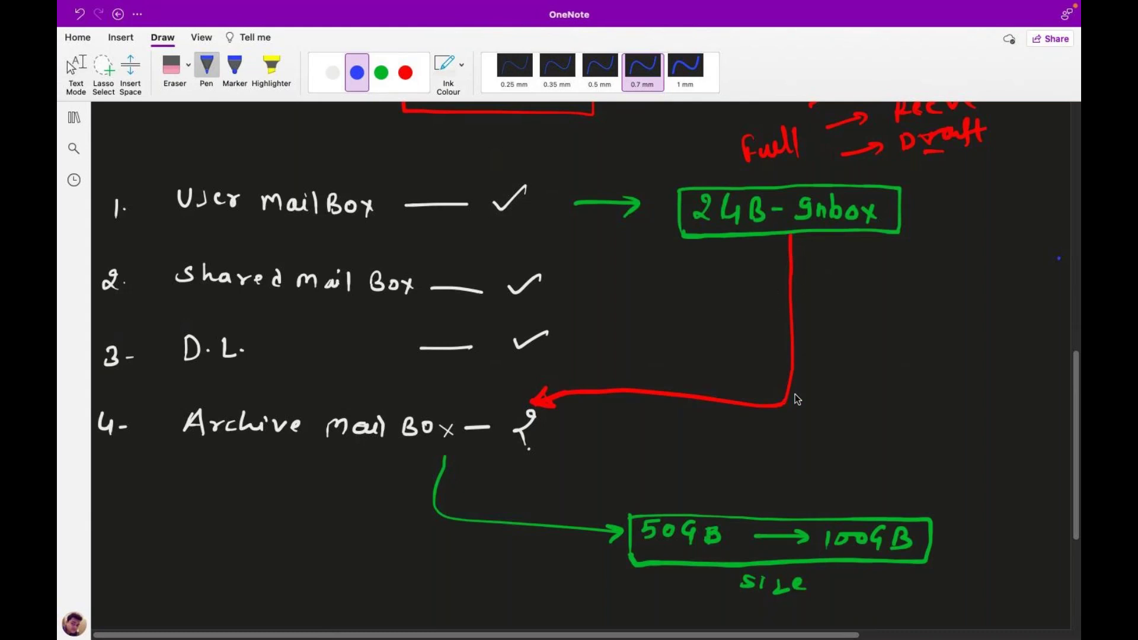
mouse_move(793, 379)
left_mouse_down()
mouse_move(782, 440)
mouse_move(789, 432)
mouse_move(756, 467)
mouse_move(768, 469)
left_mouse_up()
mouse_move(860, 459)
left_mouse_down()
mouse_move(906, 469)
mouse_move(921, 451)
left_mouse_up()
left_click_drag(905, 461, 947, 467)
left_click_drag(947, 468, 962, 467)
left_click_drag(968, 464, 978, 483)
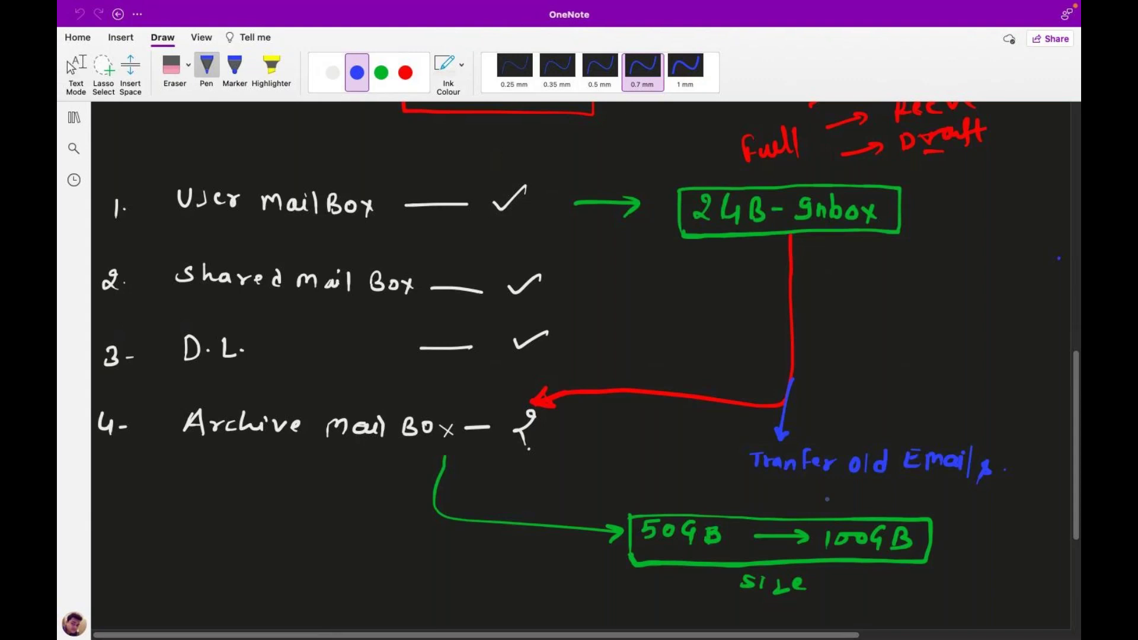
Add '(Backup)' under the note and tick the 50GB → 100GB box in blue.
mouse_move(836, 487)
left_mouse_down()
mouse_move(845, 503)
mouse_move(918, 508)
mouse_move(930, 495)
mouse_move(942, 510)
left_mouse_up()
left_click(921, 505)
left_click(824, 485)
left_click_drag(832, 483, 827, 512)
left_click_drag(943, 492, 944, 516)
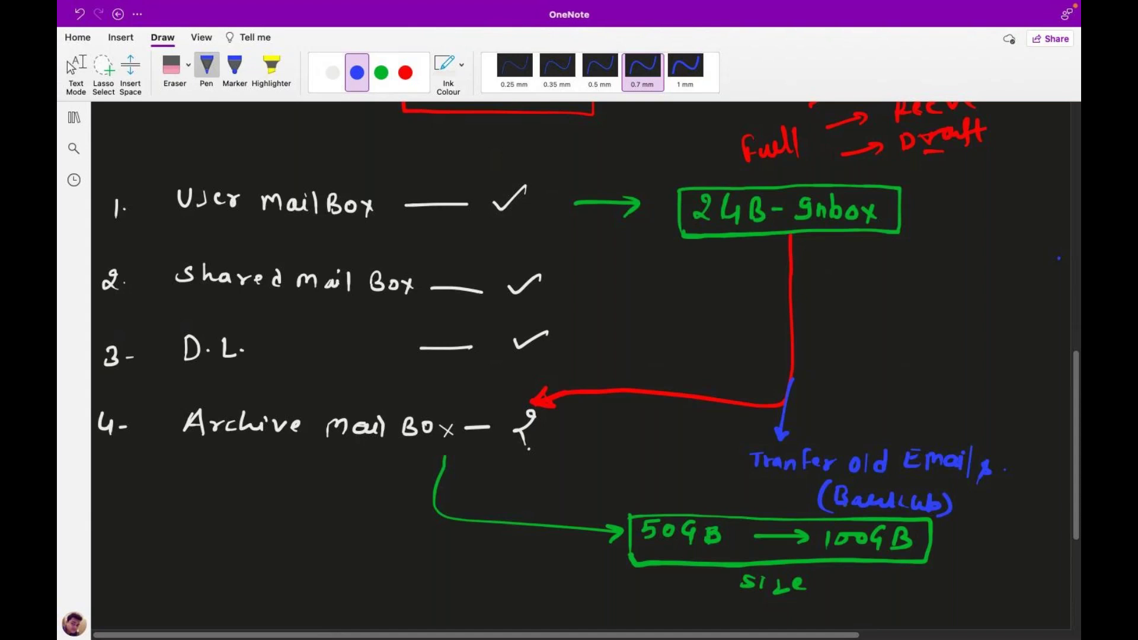
left_click_drag(947, 548, 975, 540)
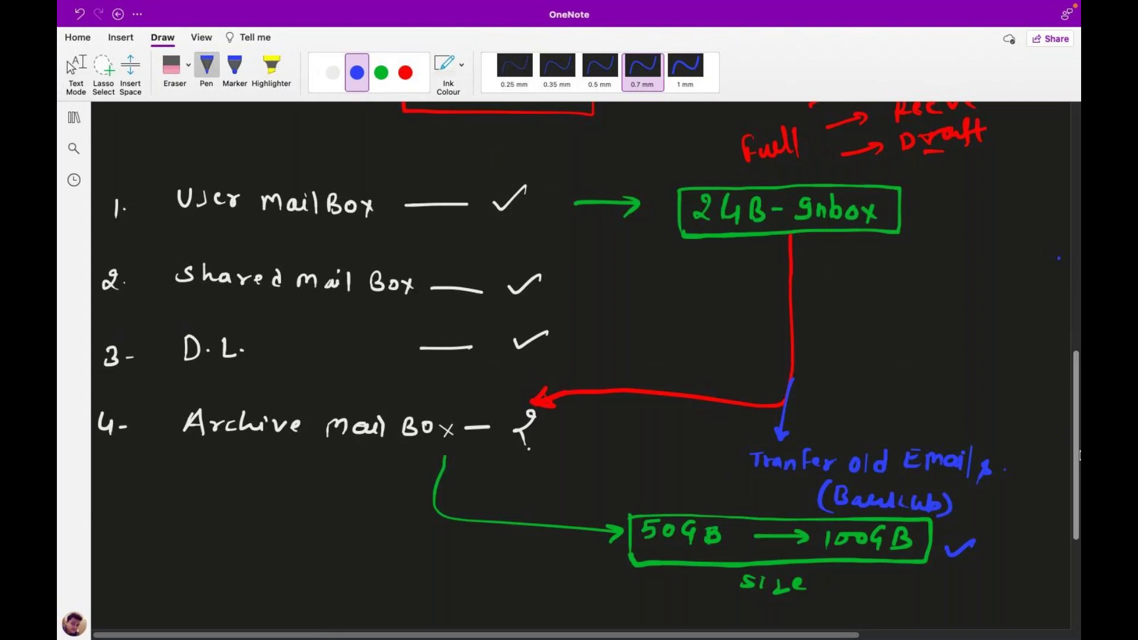
Tick the 2GB Inbox box and draw blue curved arrows both ways between Inbox and the 50GB box.
scroll(586, 367, "up", 3)
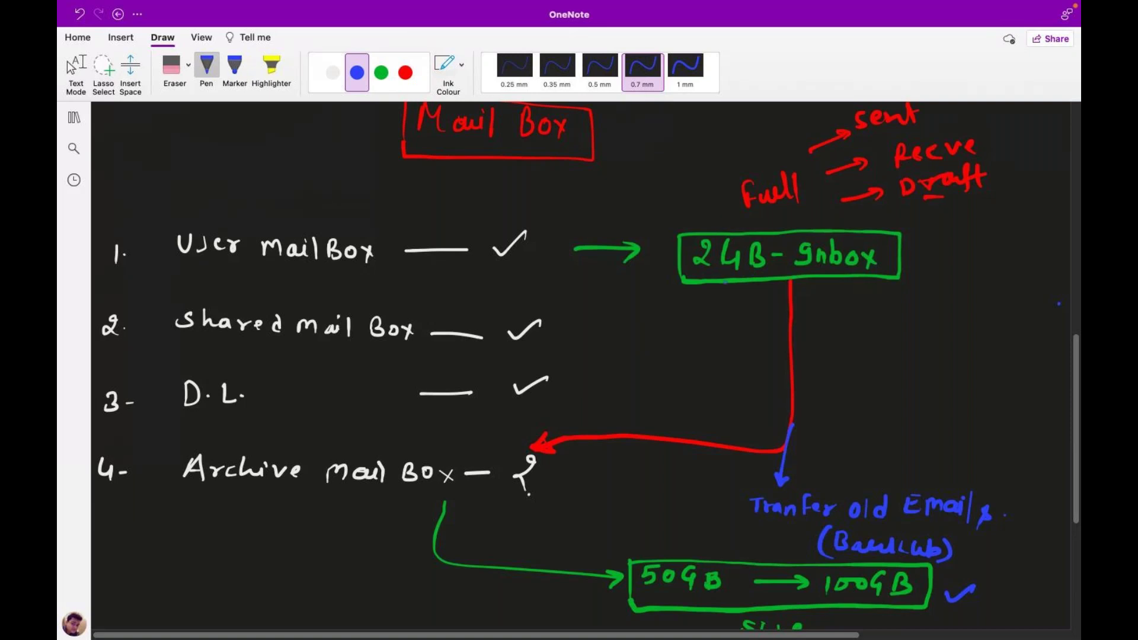
left_click_drag(923, 258, 968, 239)
mouse_move(950, 584)
left_mouse_down()
mouse_move(966, 578)
mouse_move(1021, 477)
mouse_move(941, 393)
mouse_move(810, 296)
left_mouse_up()
left_click_drag(817, 310, 831, 297)
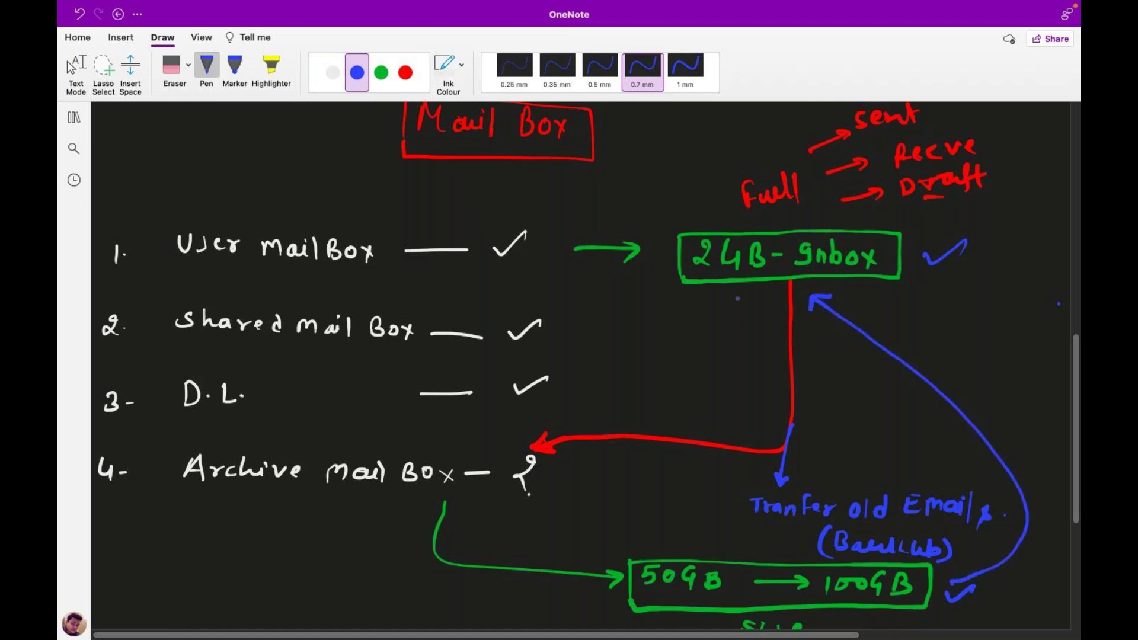
mouse_move(735, 289)
left_mouse_down()
mouse_move(640, 395)
mouse_move(638, 461)
mouse_move(658, 555)
left_mouse_up()
left_click_drag(644, 540, 662, 555)
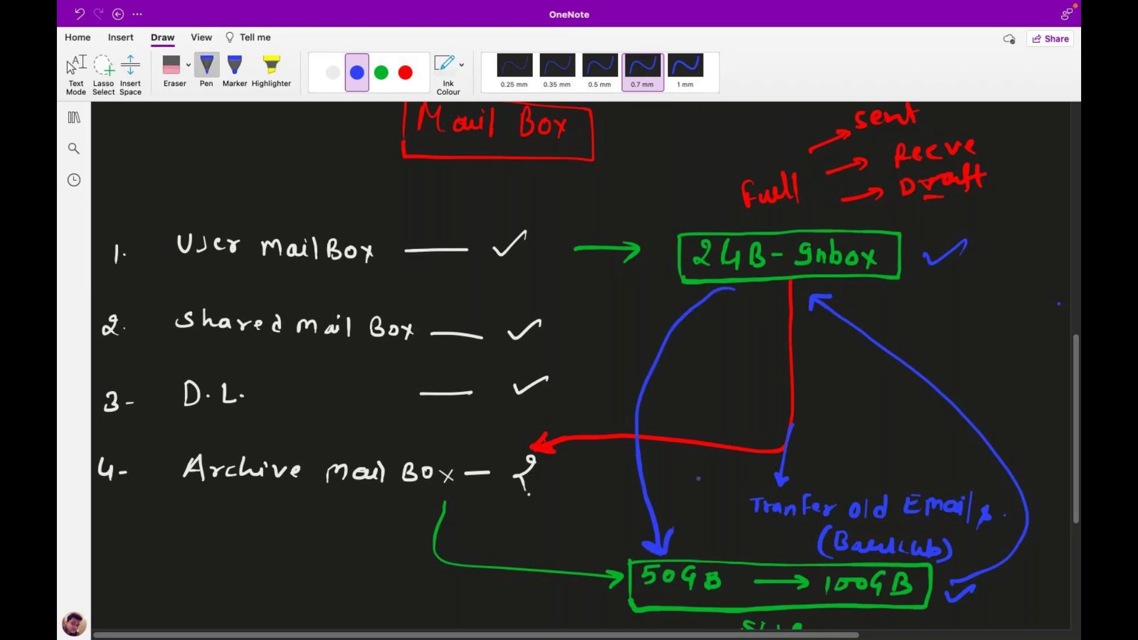
Label the upward curve 'Restore' and the downward curve 'Archive'.
left_click_drag(1010, 445, 1059, 432)
left_click_drag(1060, 437, 1068, 434)
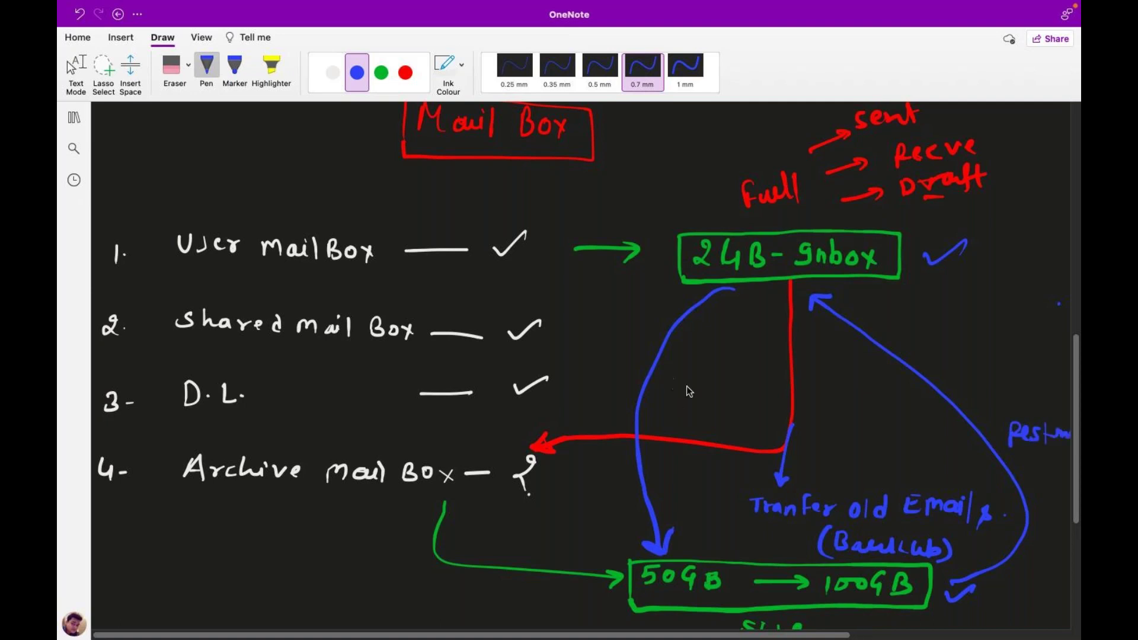
left_click_drag(654, 402, 755, 385)
left_click_drag(667, 410, 753, 403)
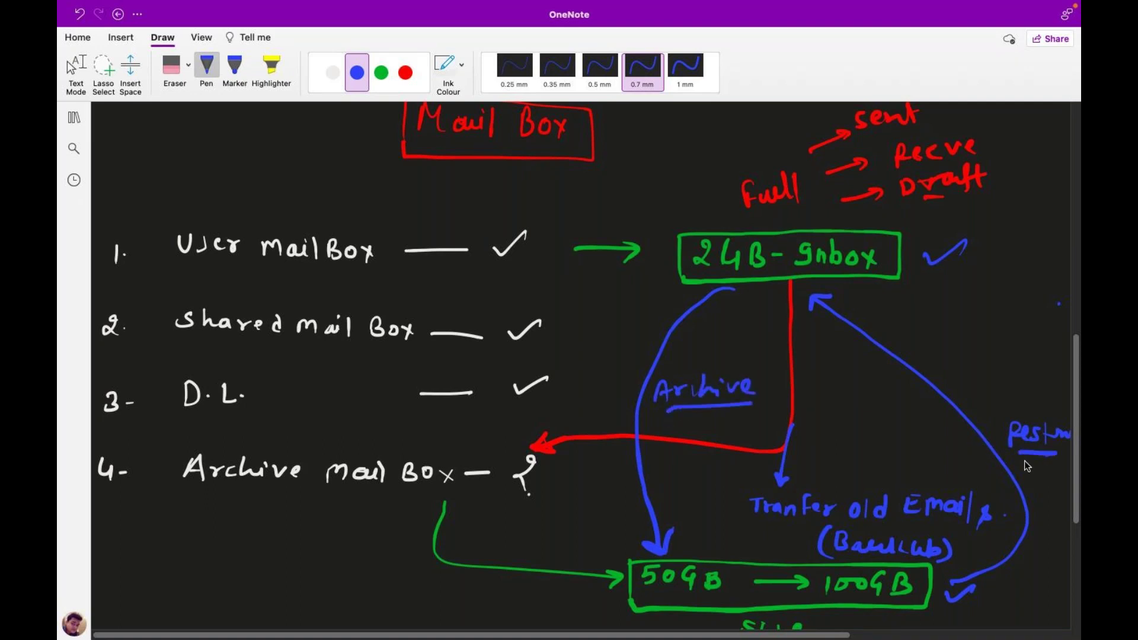
Leave inking on the completed Archive/Restore arrow diagram and return to typing text.
key("Escape")
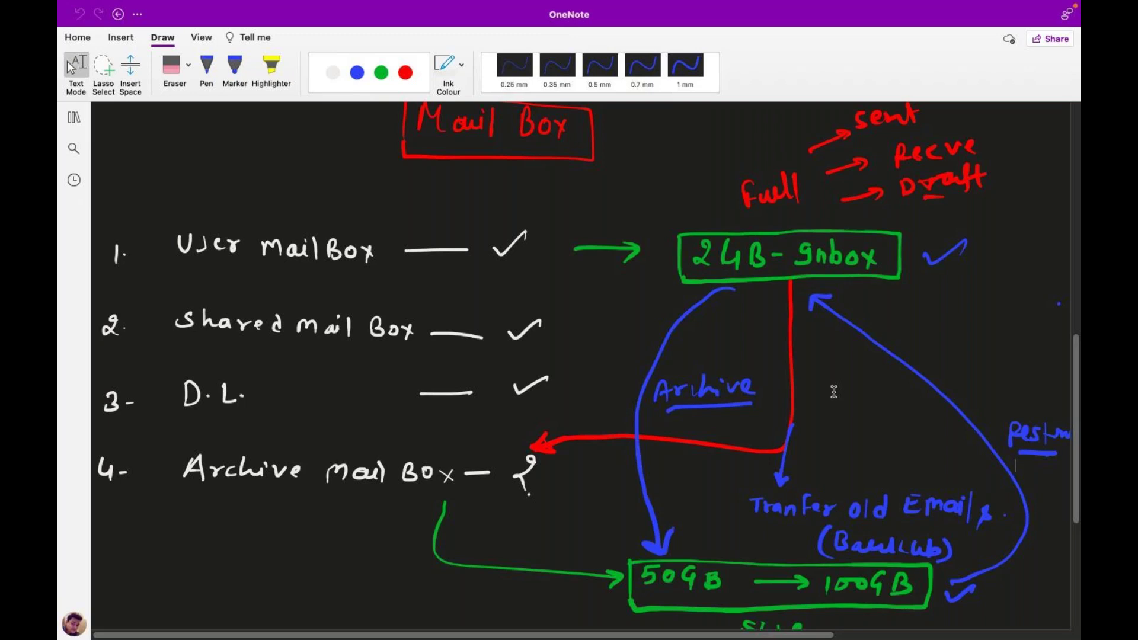
Cycle through the Spaces, past the Chrome and Safari Outlook spaces, to the plain desktop.
key("ctrl+Right")
key("ctrl+Left")
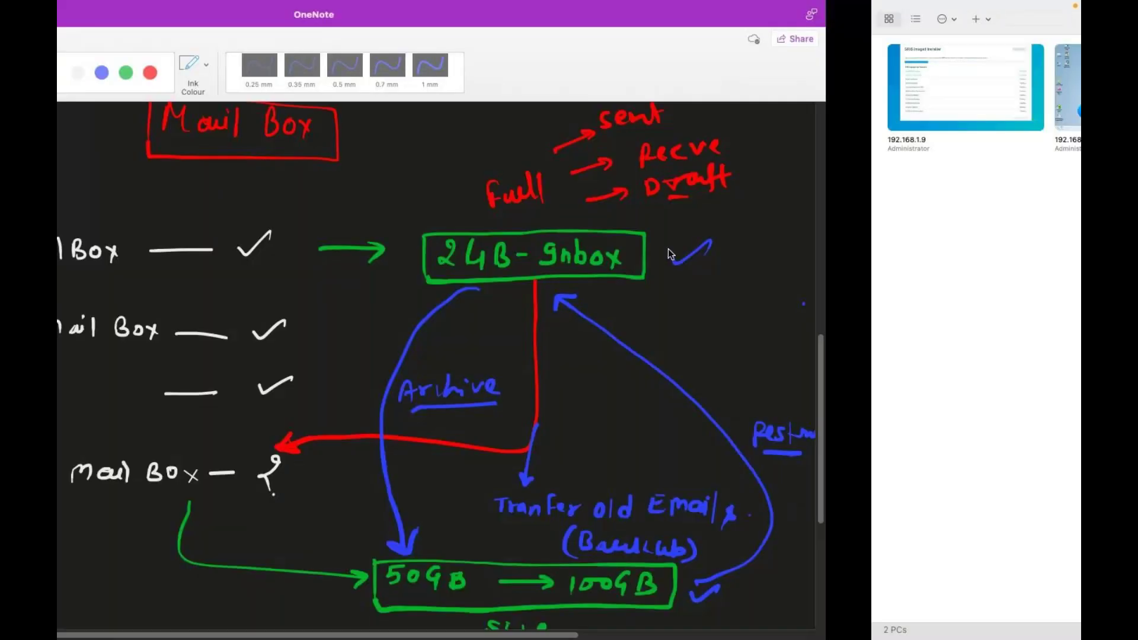
key("ctrl+Left")
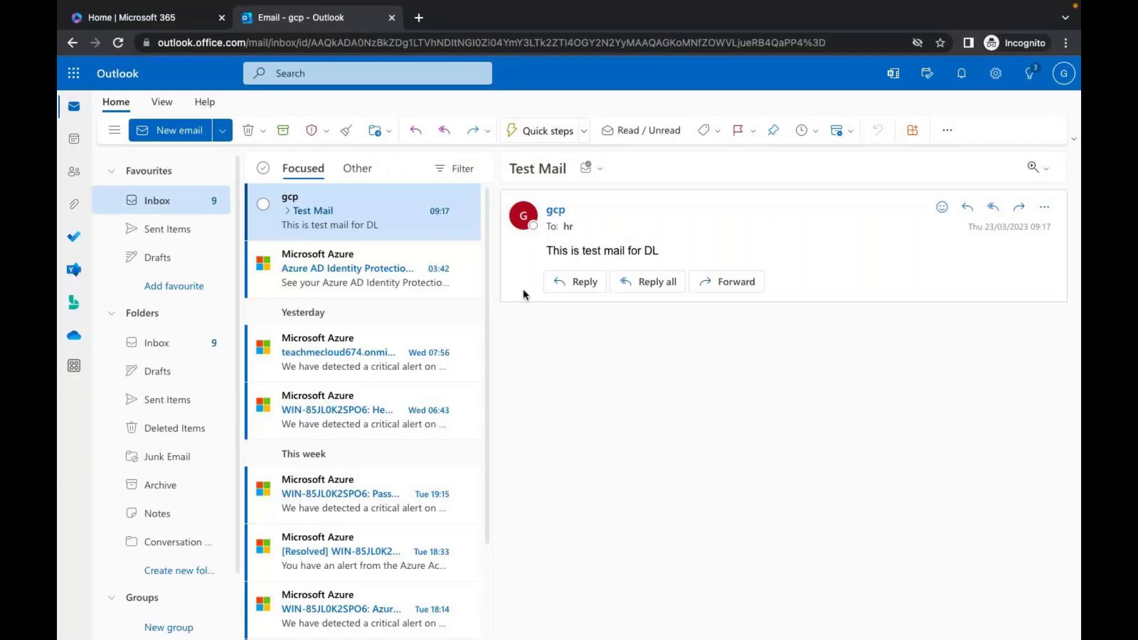
key("ctrl+Right")
key("ctrl+Right")
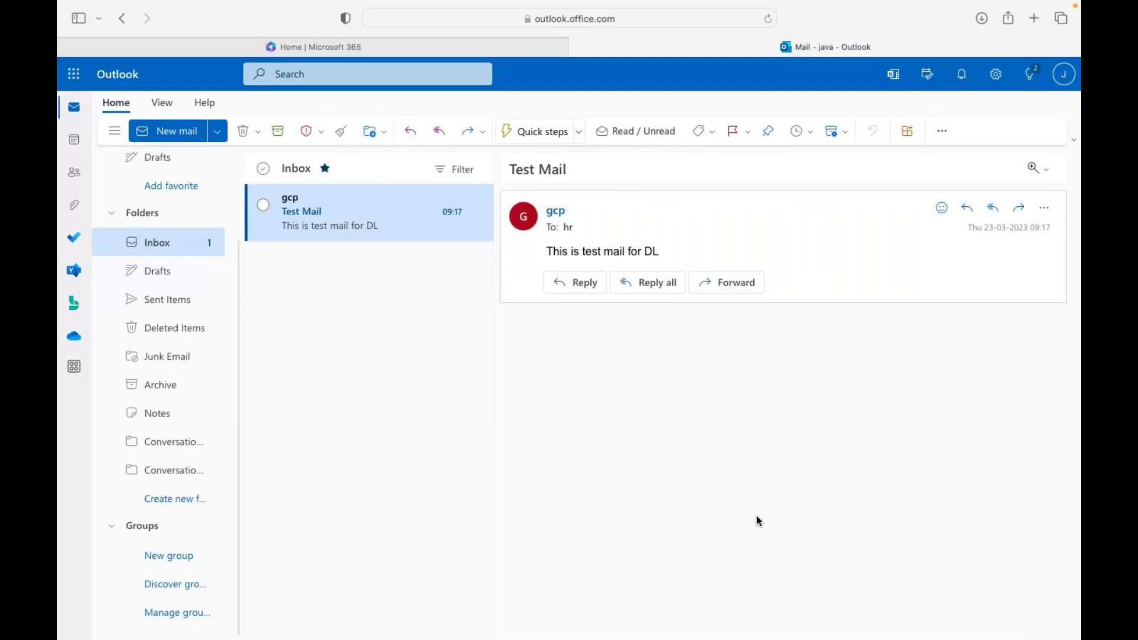
key("ctrl+Left")
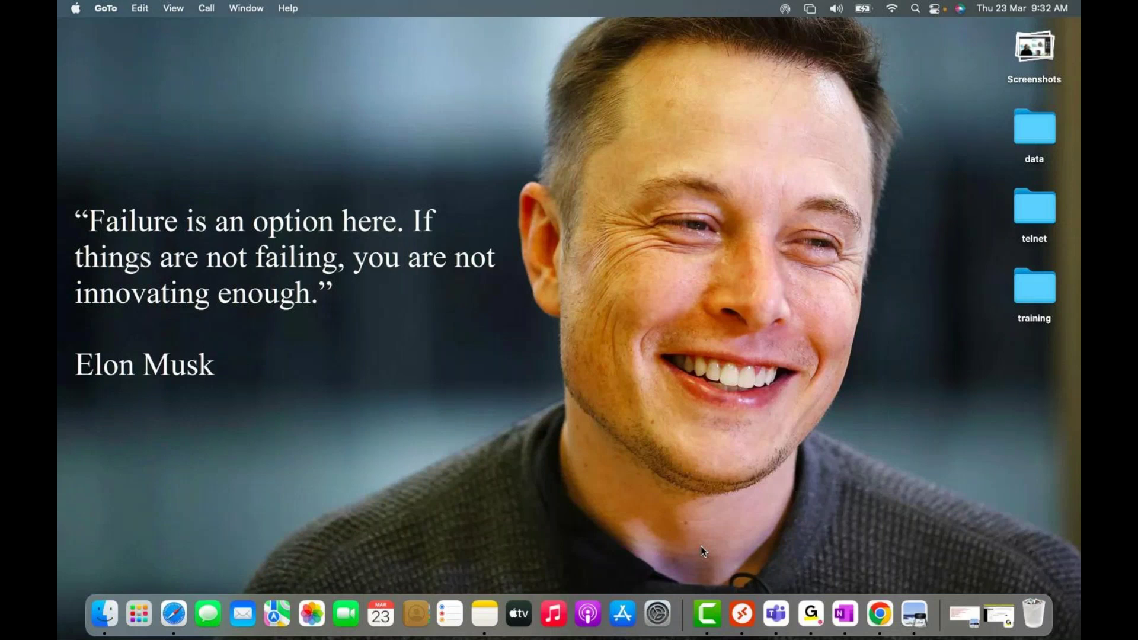